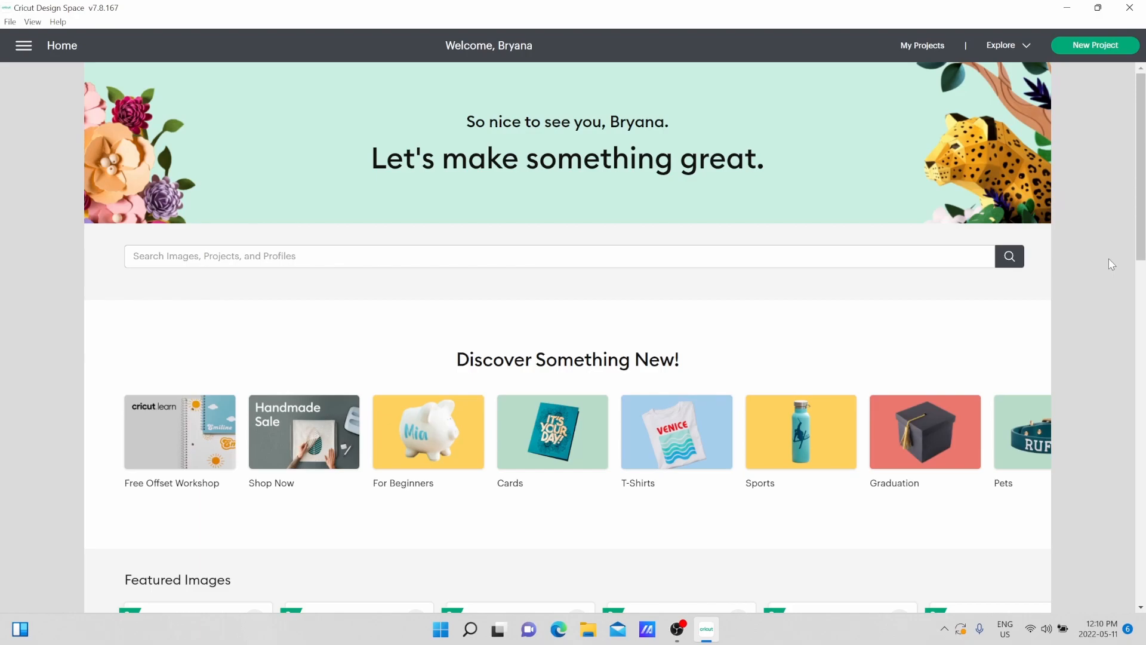
Look through the home page's featured images and project collections and the entries of the main menu.
scroll(476, 322, down, 5)
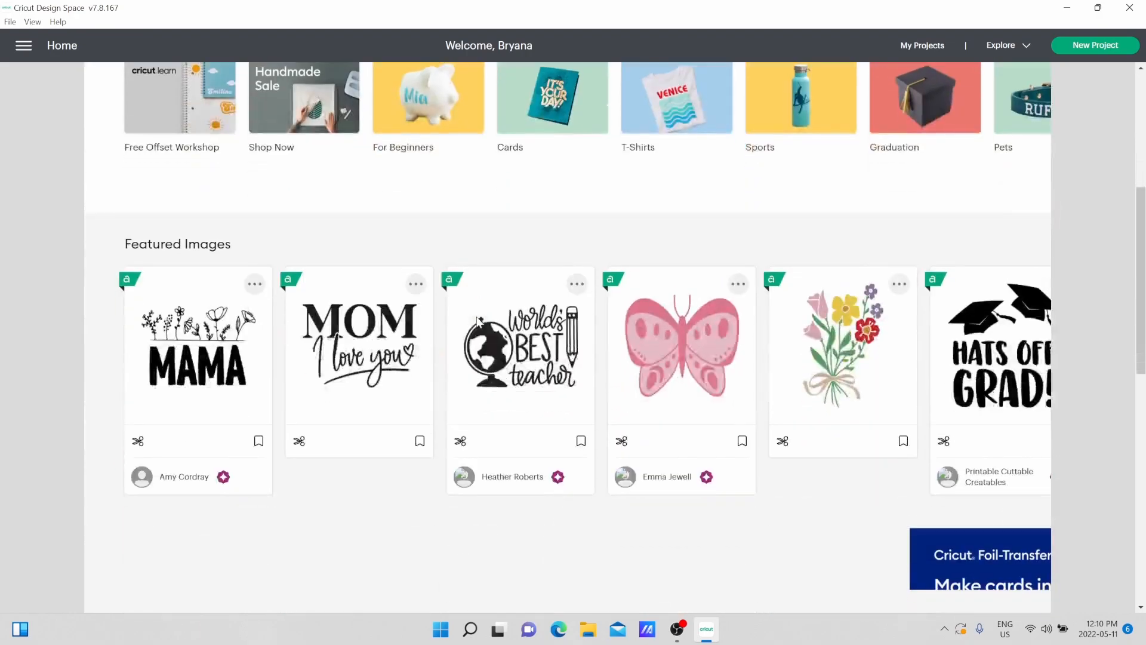
scroll(239, 269, down, 7)
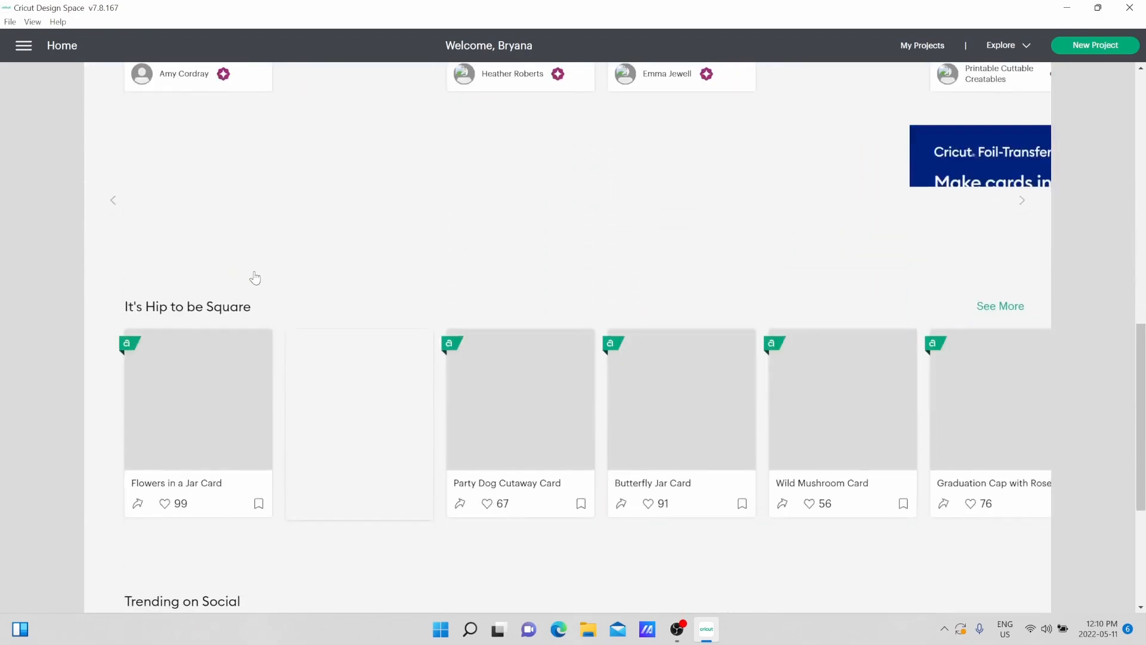
scroll(302, 339, down, 5)
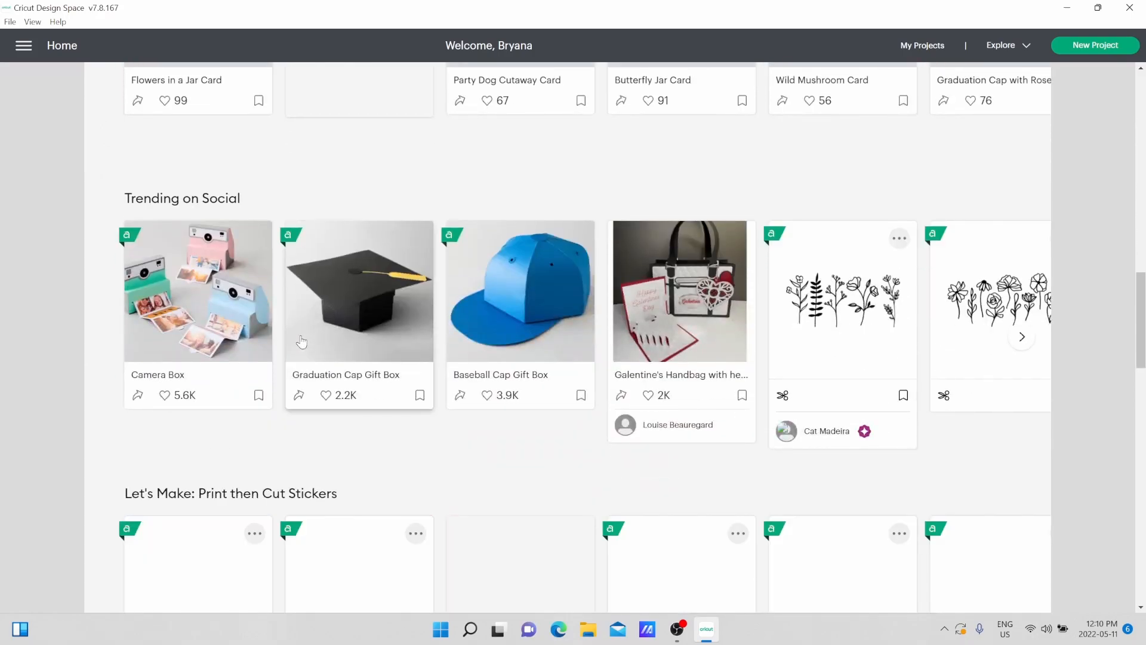
scroll(302, 340, up, 15)
scroll(302, 336, up, 1)
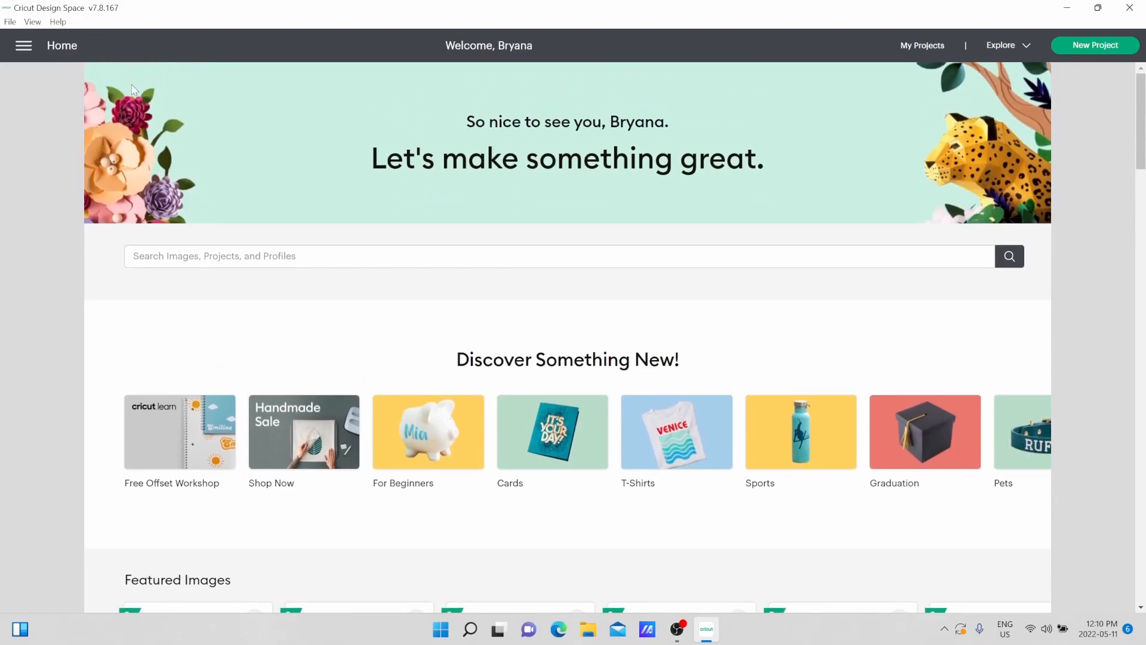
click(23, 46)
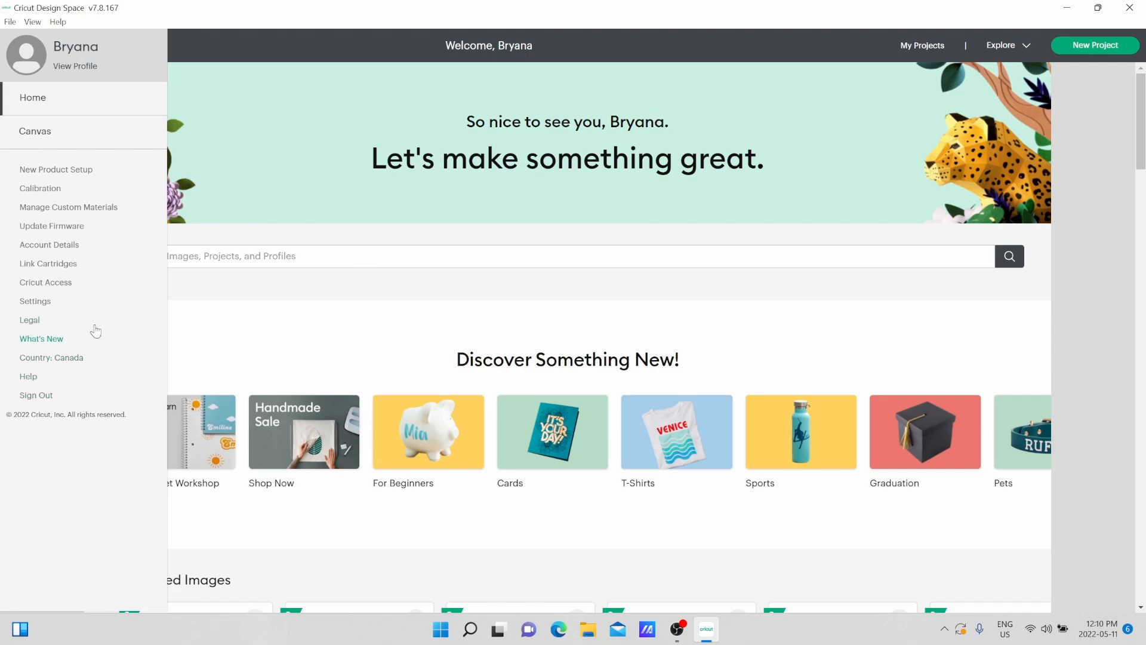
click(213, 48)
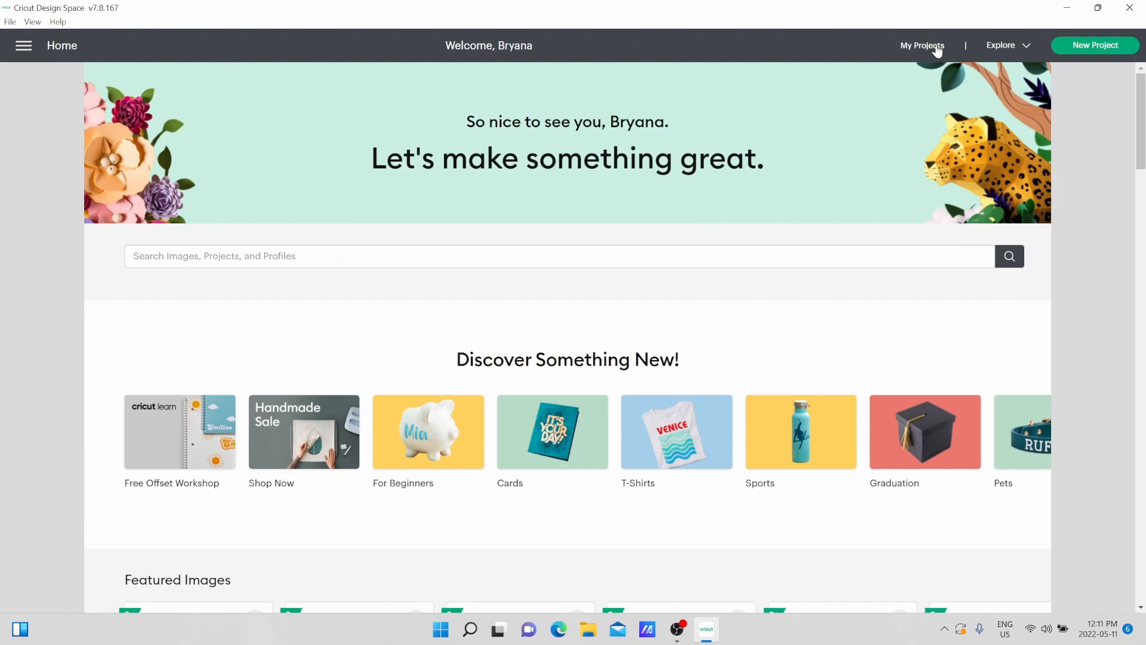
Start a new project and insert a pentagon from the free shapes on the canvas.
click(1111, 50)
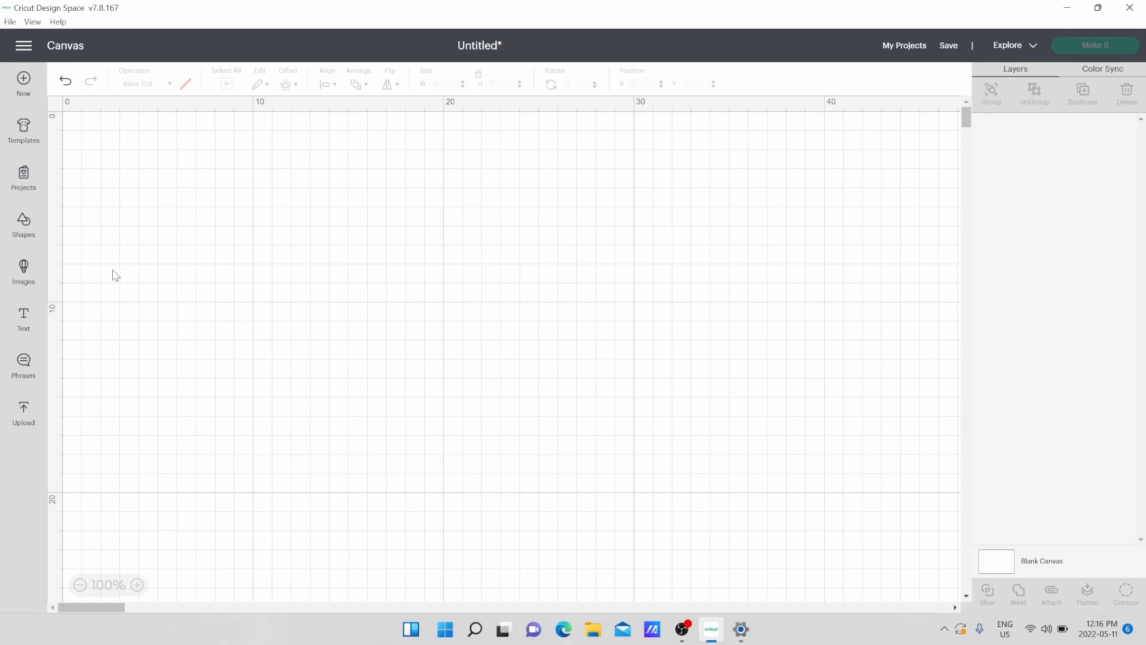
click(24, 233)
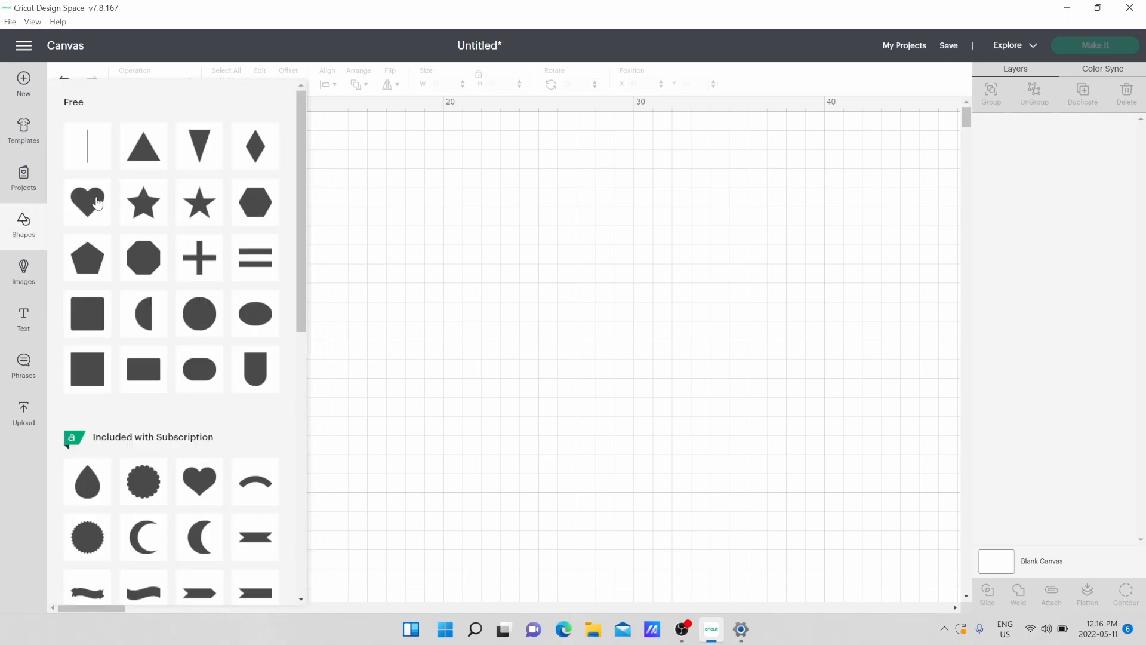
click(99, 261)
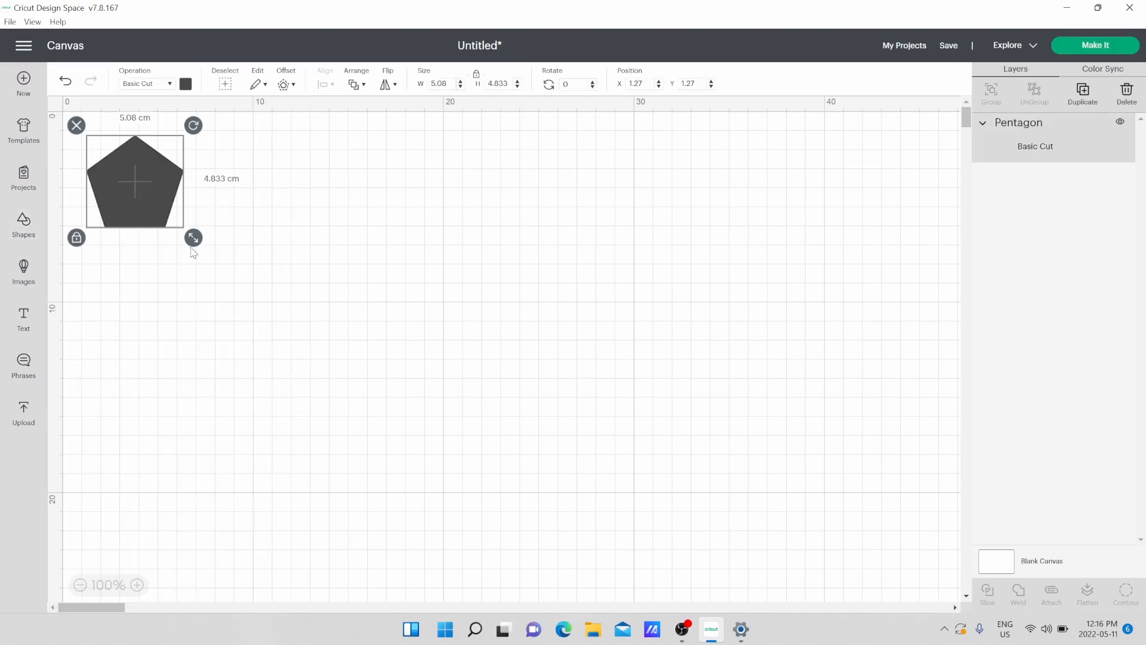
Move the pentagon to about X 3.88, Y 2.96 cm and enlarge it to about 10.45 by 9.95 cm.
drag(169, 204, 218, 236)
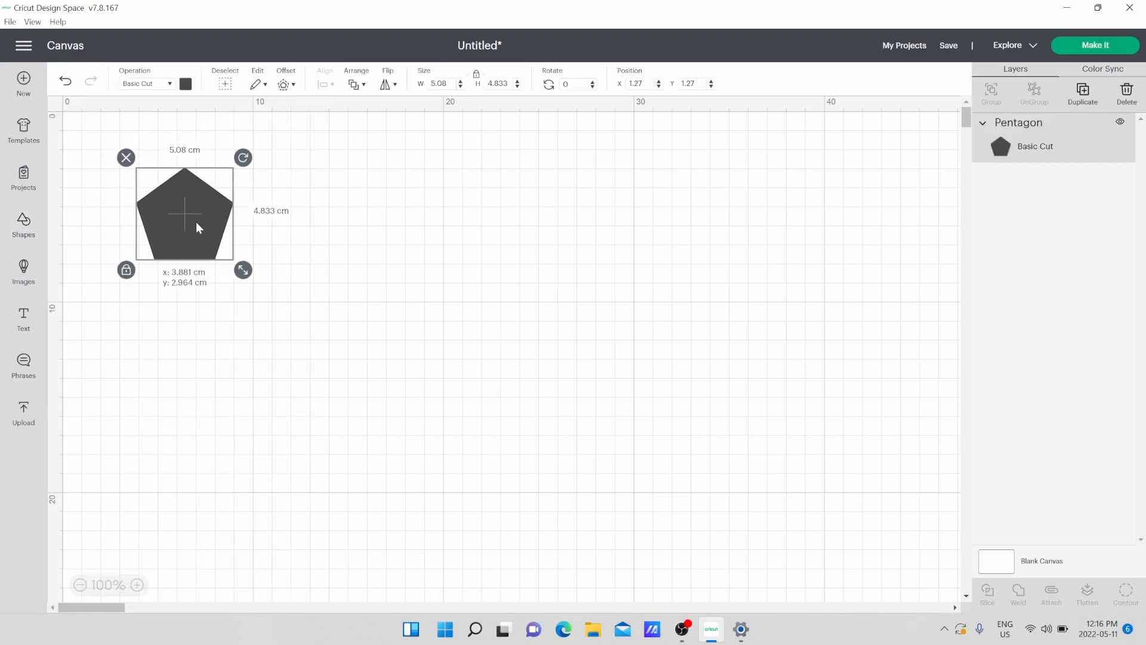
drag(243, 270, 342, 375)
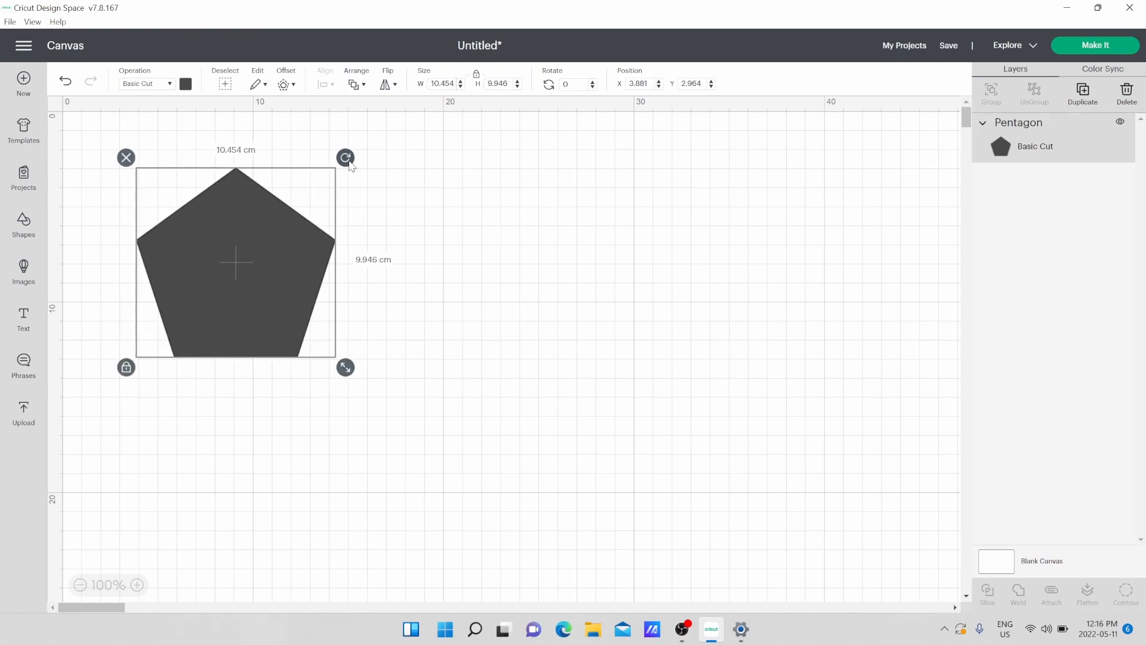
Rotate the pentagon slightly to about 359.64 degrees, and undo and redo that rotation.
mouse_move(347, 161)
mouse_down()
mouse_move(377, 306)
mouse_move(389, 270)
mouse_move(367, 183)
mouse_move(337, 154)
mouse_move(348, 166)
mouse_up()
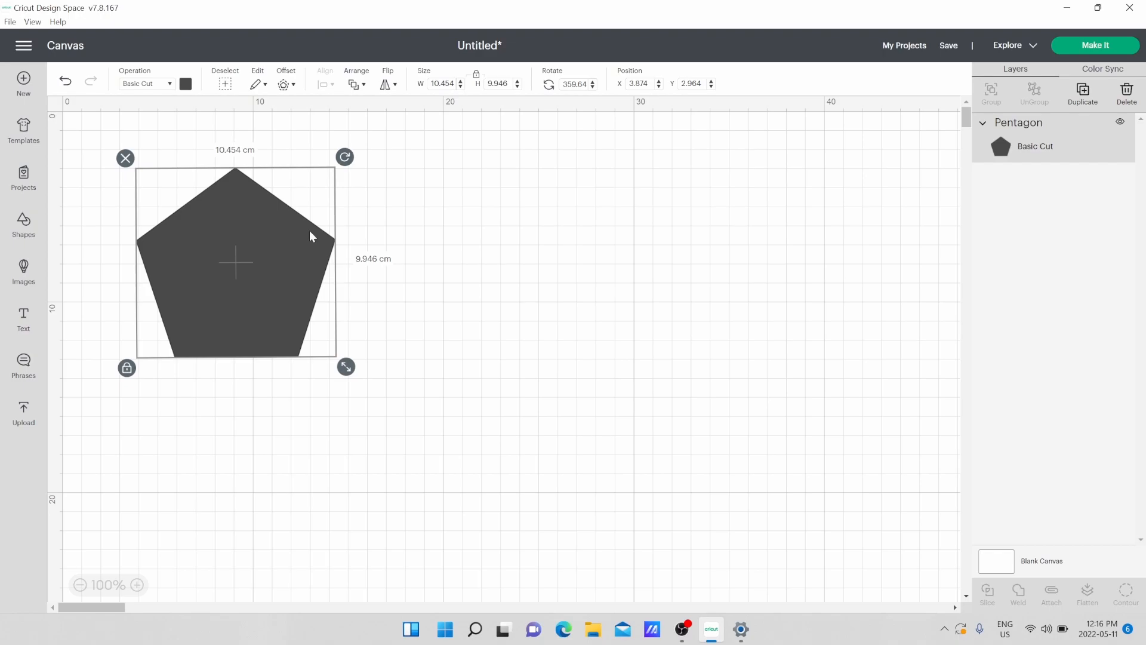
click(65, 82)
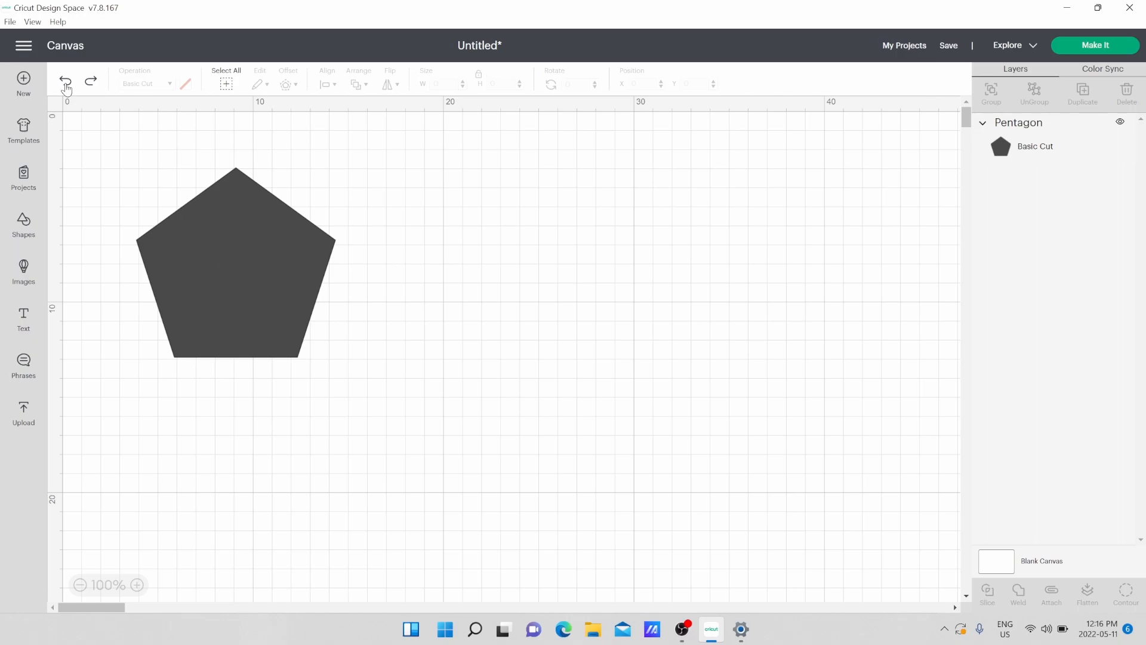
click(92, 82)
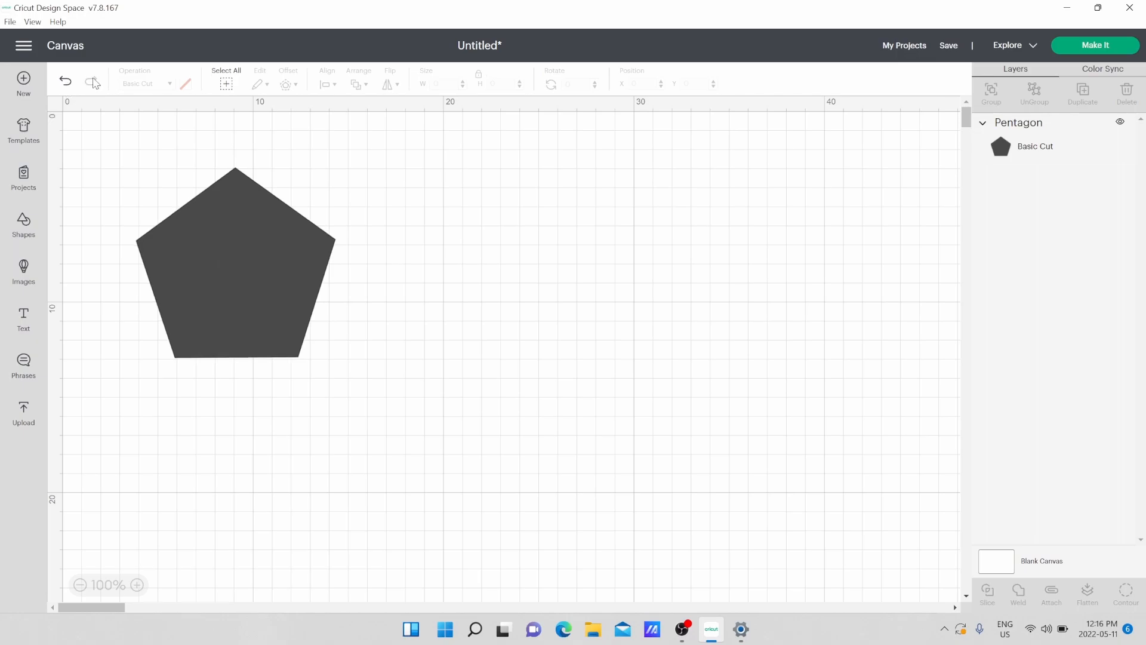
Set the pentagon's material color to blue (#3f51b5) and view its advanced color settings.
click(206, 210)
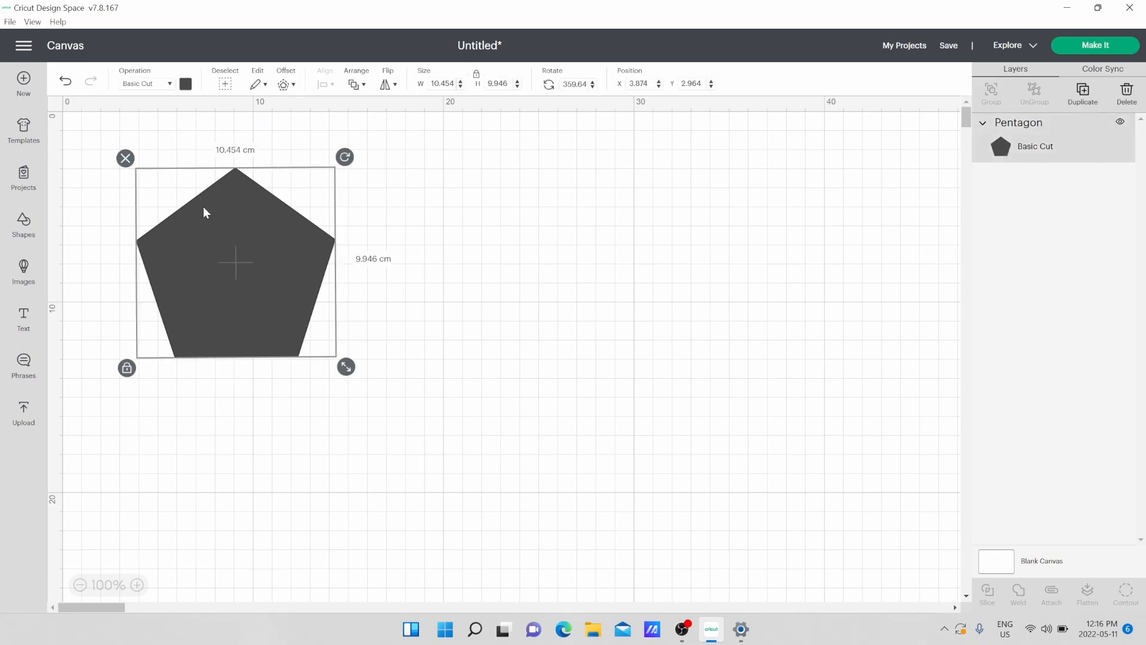
click(170, 84)
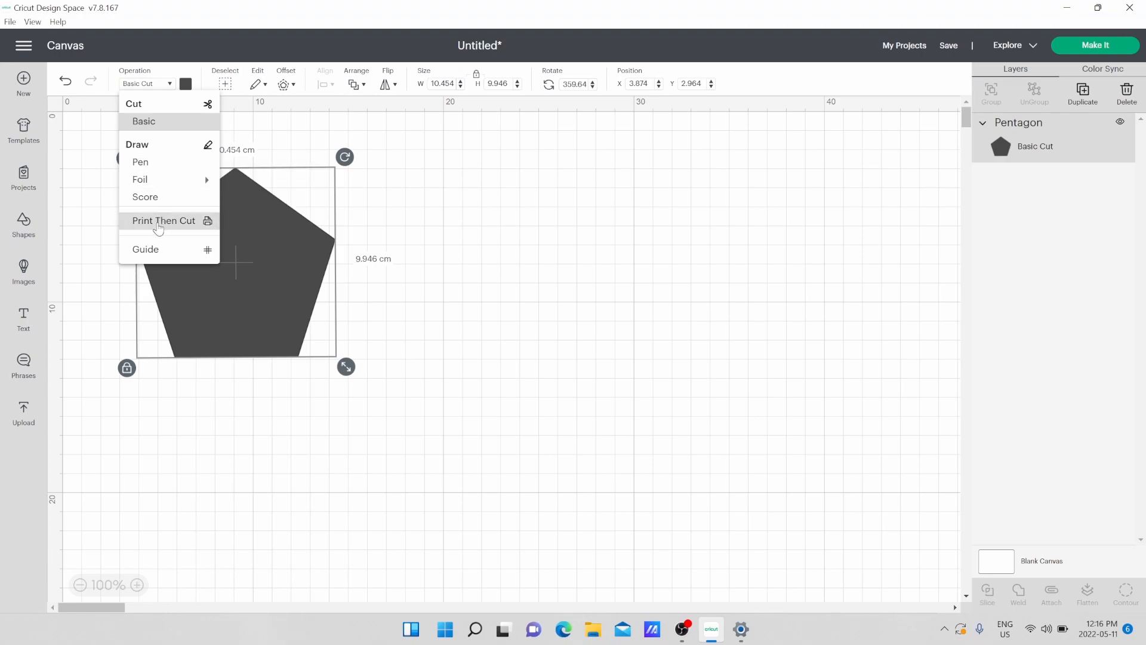
click(189, 85)
click(185, 84)
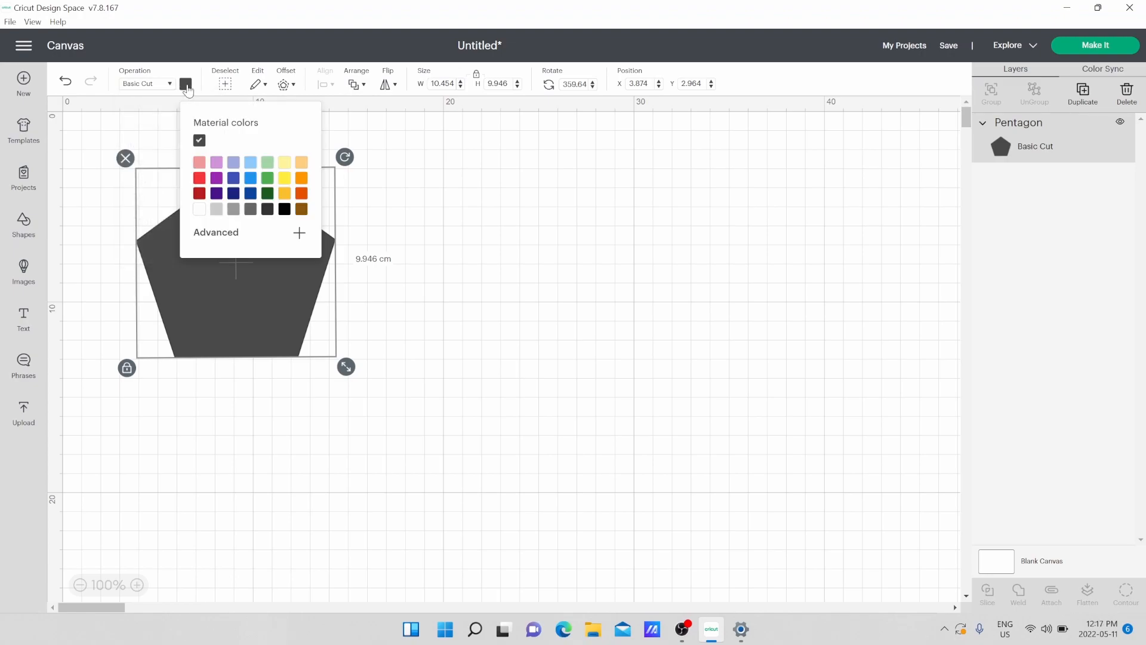
click(234, 179)
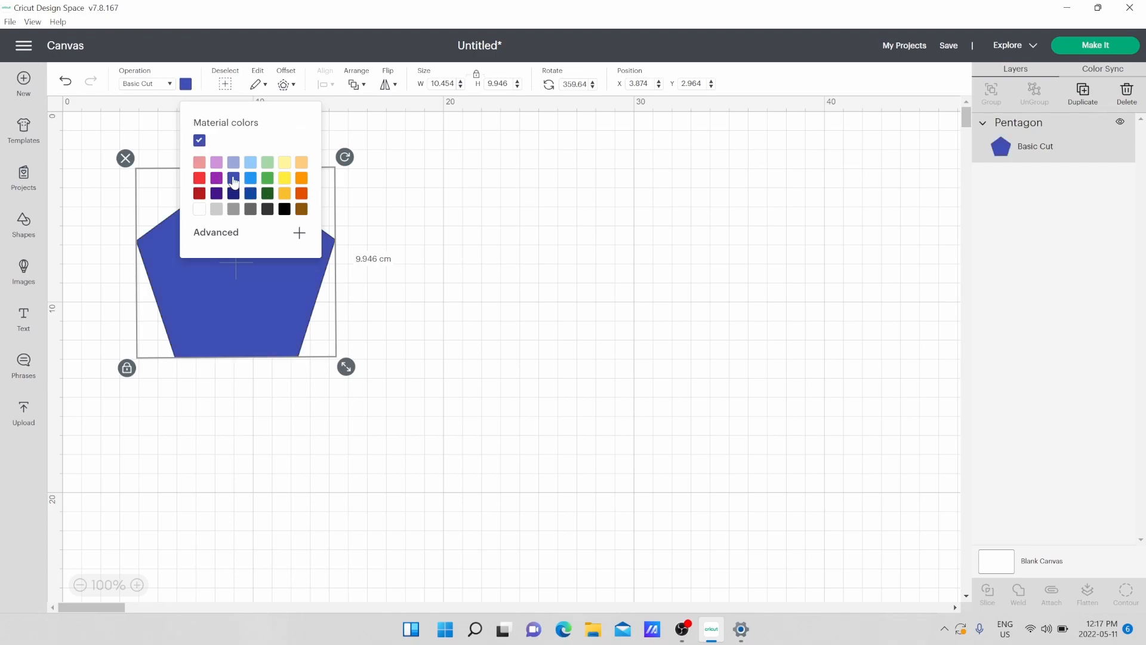
click(242, 239)
drag(274, 387, 236, 392)
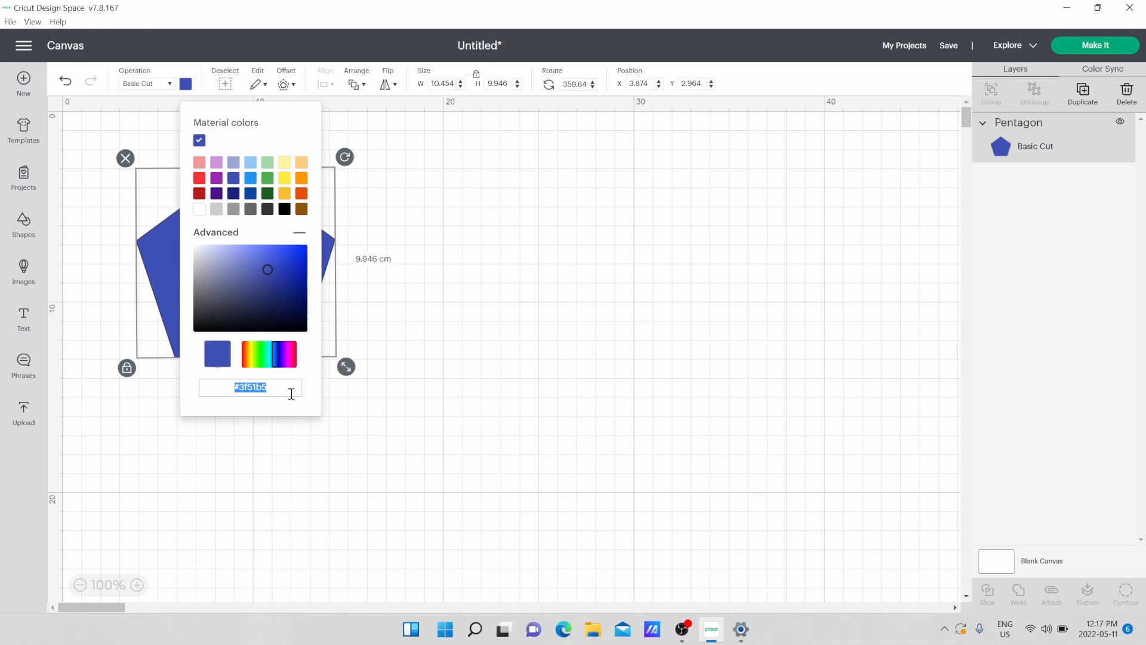
click(236, 140)
click(206, 282)
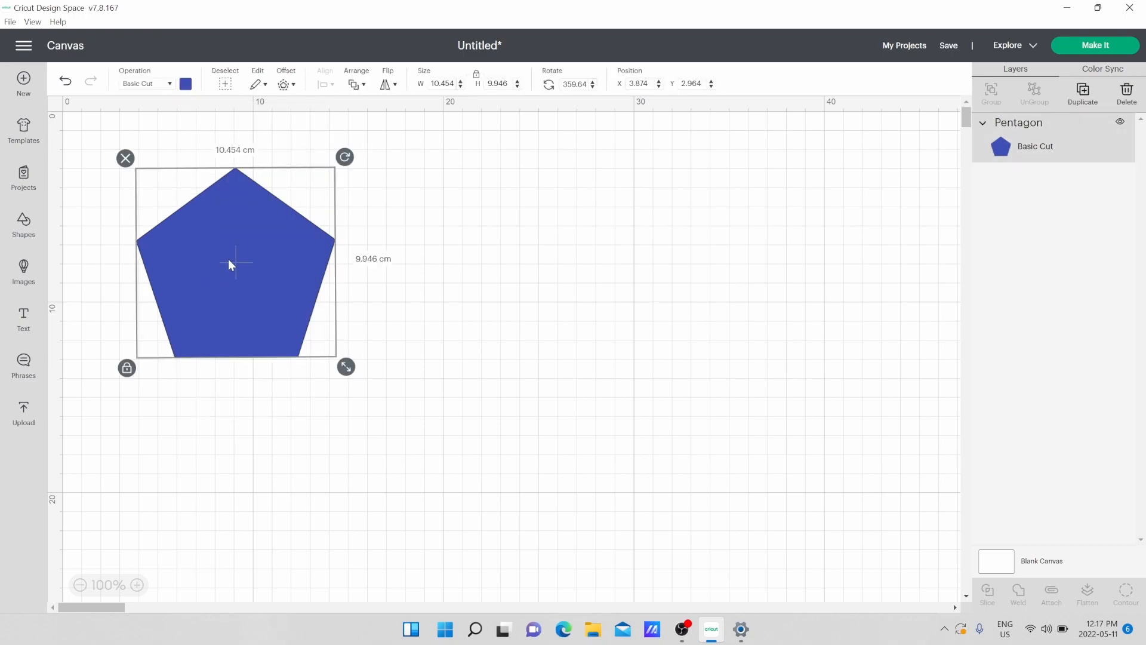
Apply a 0.635 cm offset with rounded corners around the pentagon and delete the offset shape again.
click(258, 84)
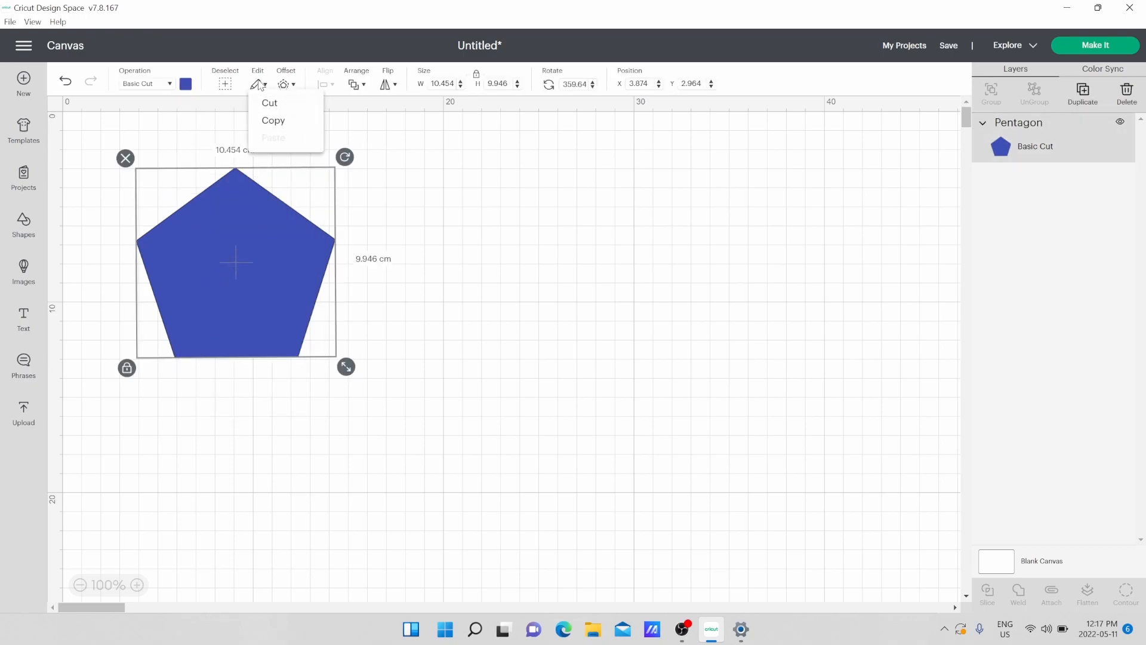
click(295, 79)
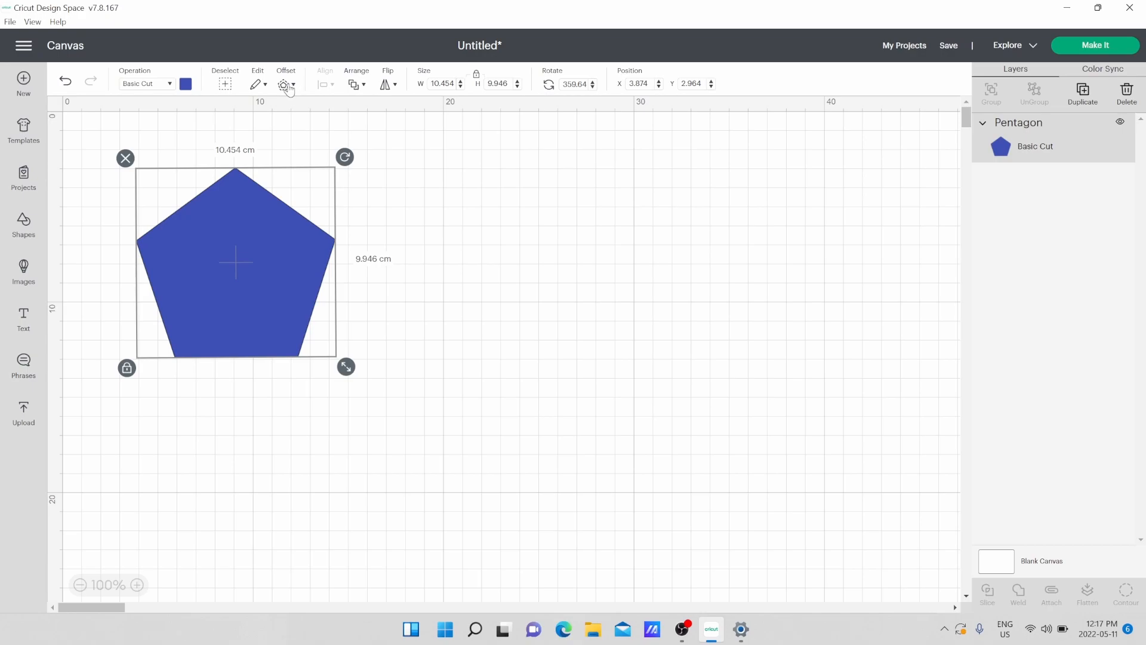
click(287, 85)
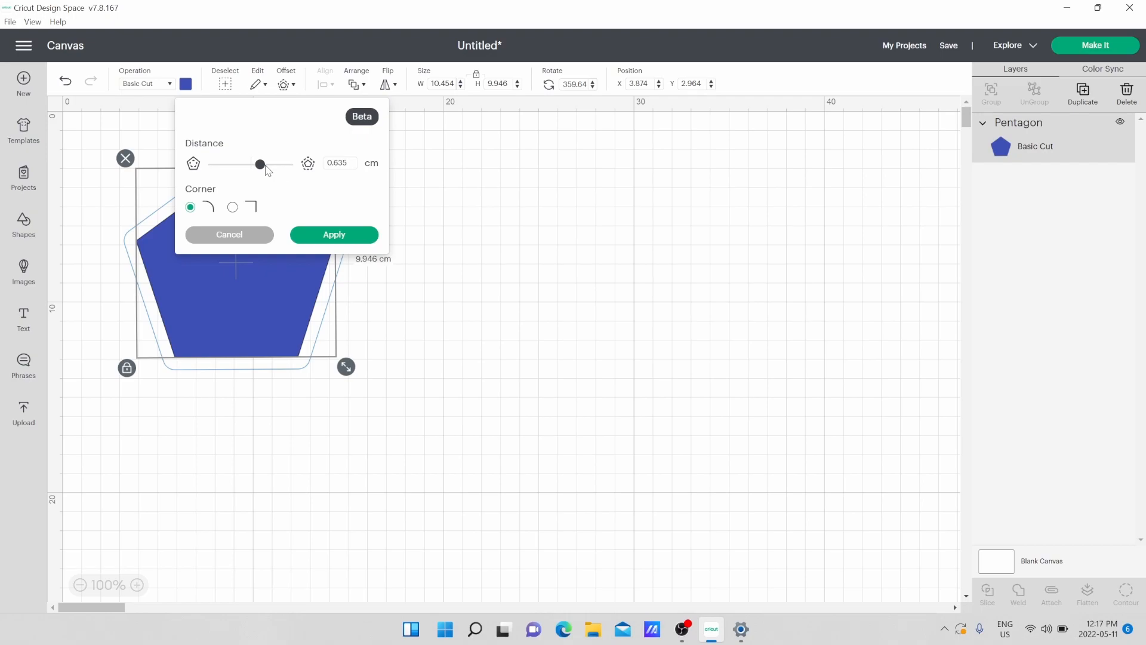
click(334, 235)
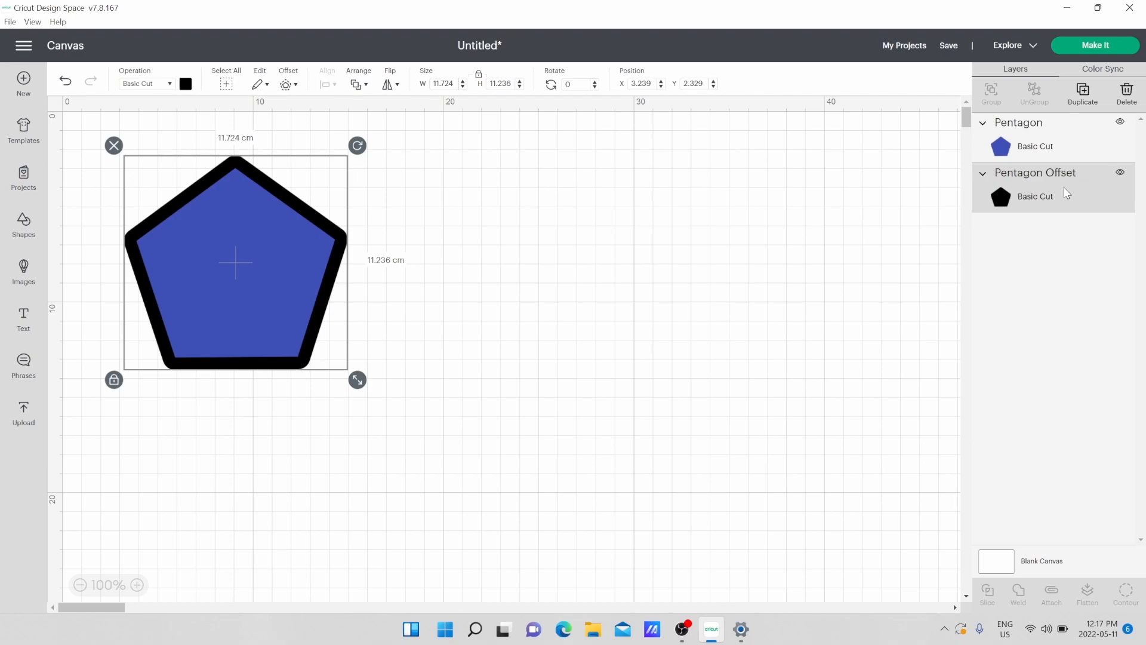
click(114, 146)
click(258, 202)
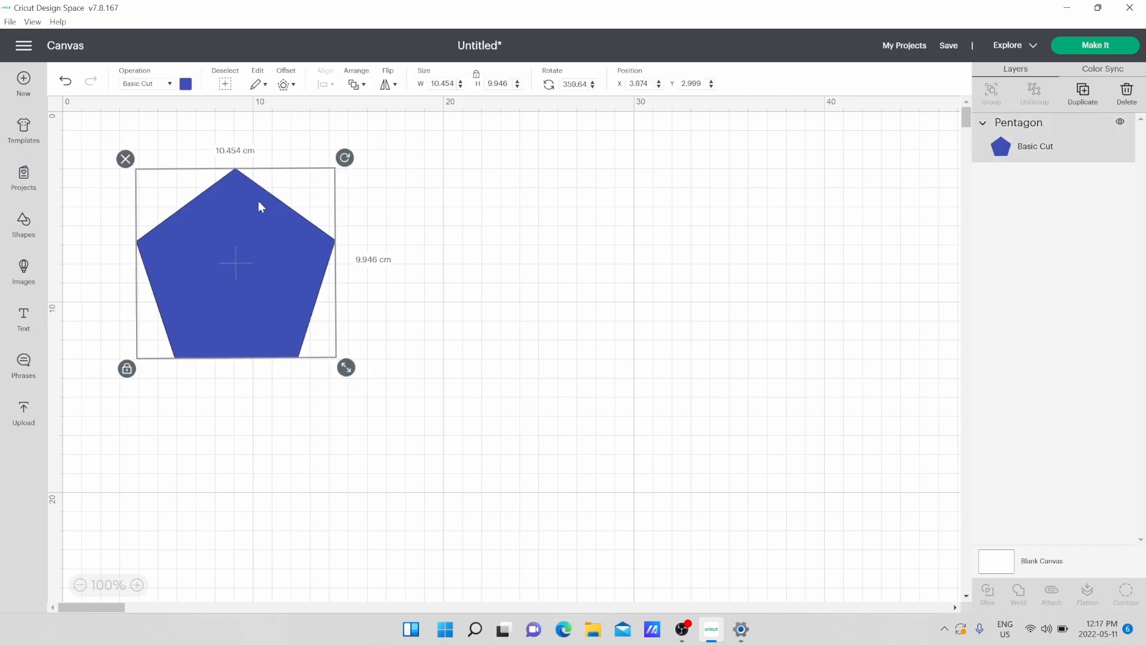
Insert a five-pointed star and place it over the middle of the pentagon at about X 6.46, Y 5.93 cm.
click(364, 86)
click(231, 205)
click(23, 222)
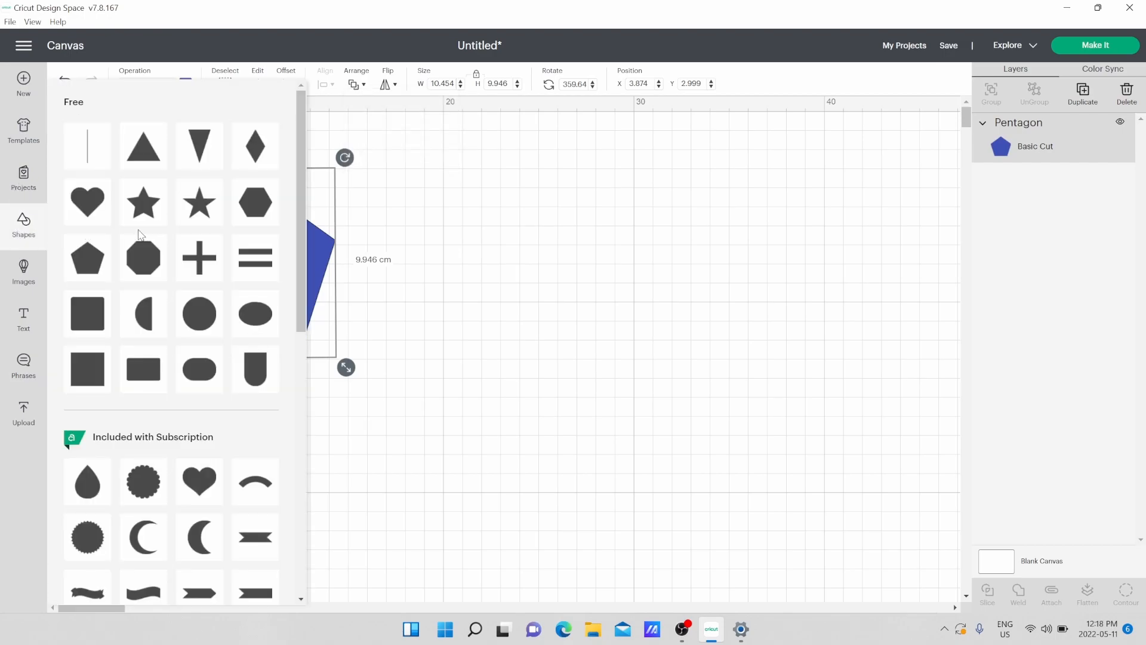
click(36, 227)
click(44, 229)
click(81, 205)
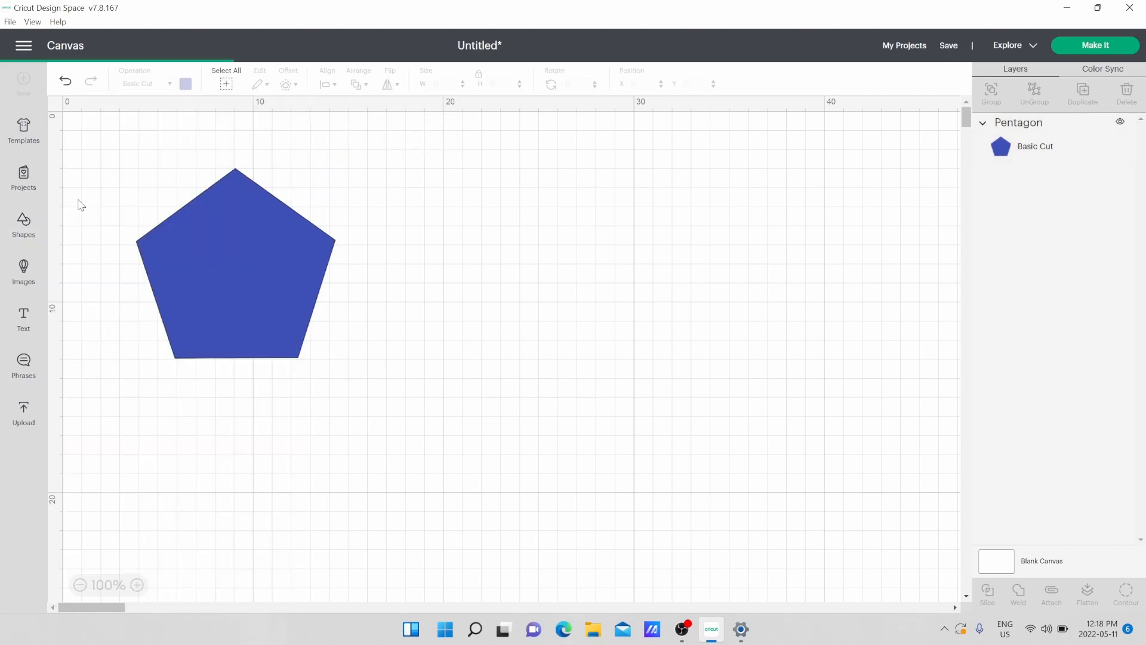
drag(170, 227, 251, 262)
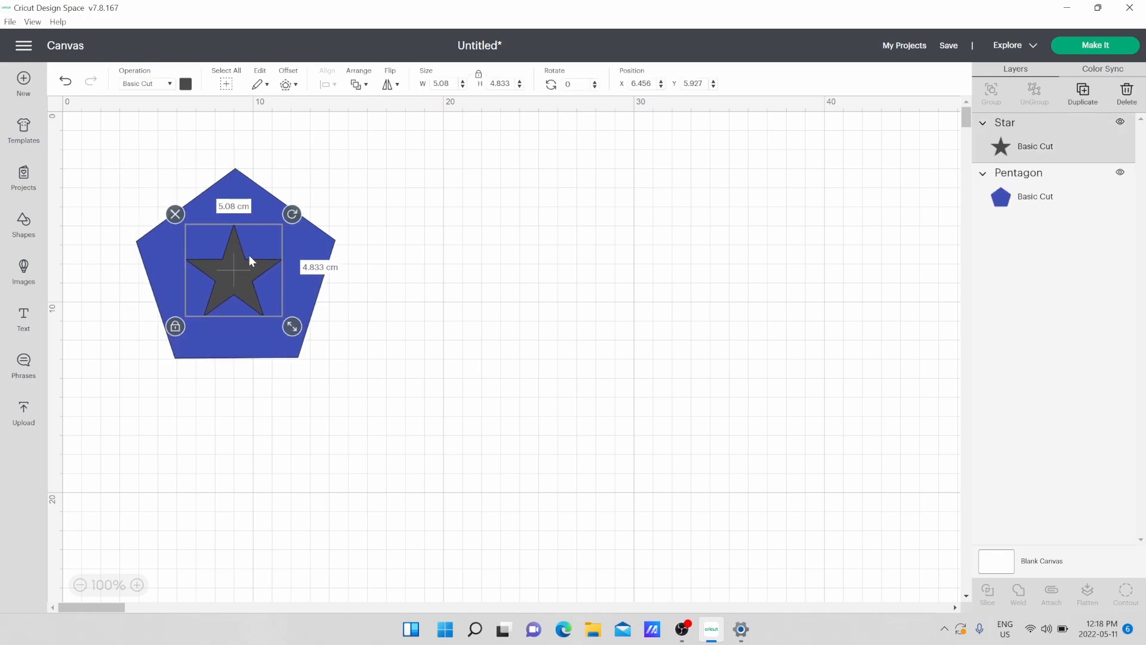
Send the star backward behind the pentagon and bring it to the front again.
click(367, 88)
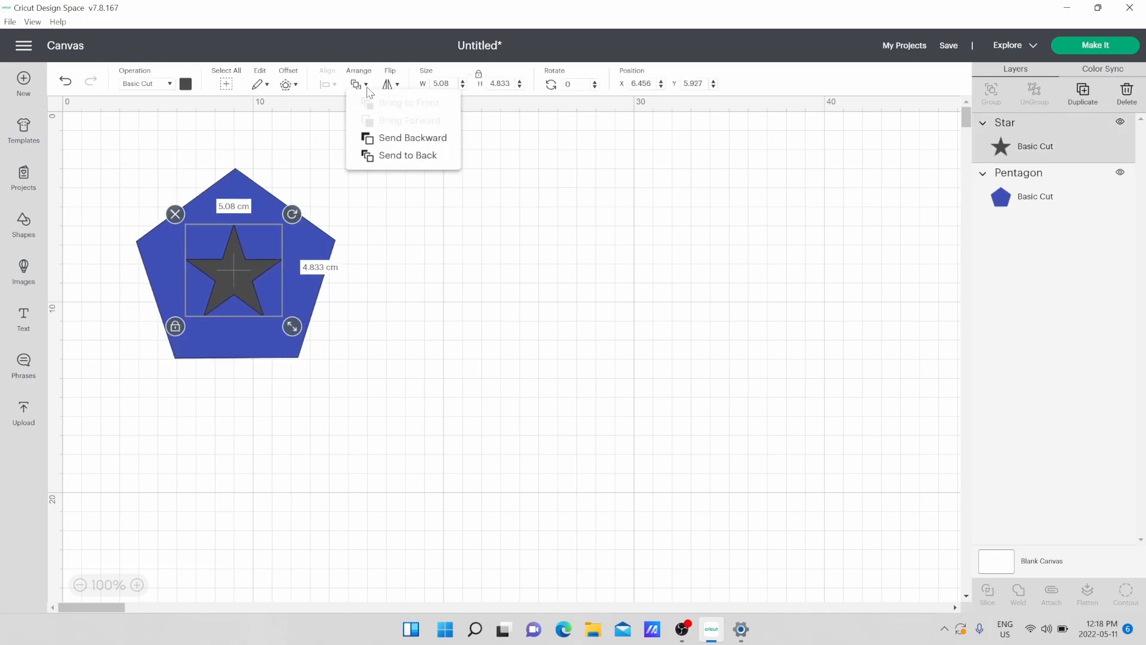
click(406, 139)
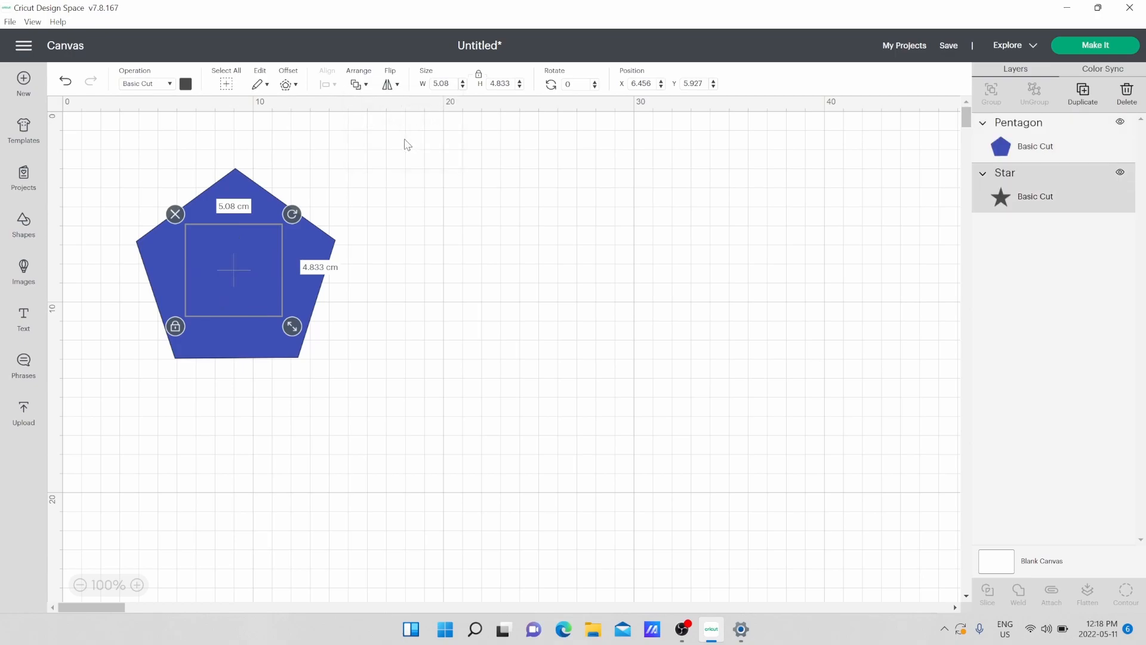
click(359, 84)
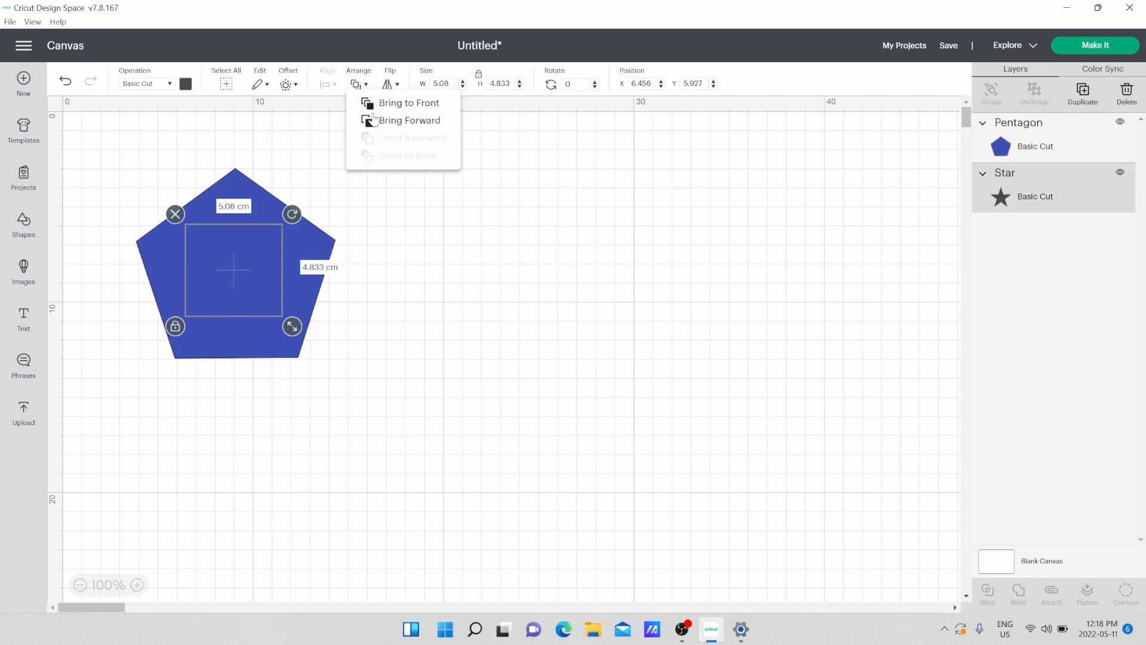
click(412, 104)
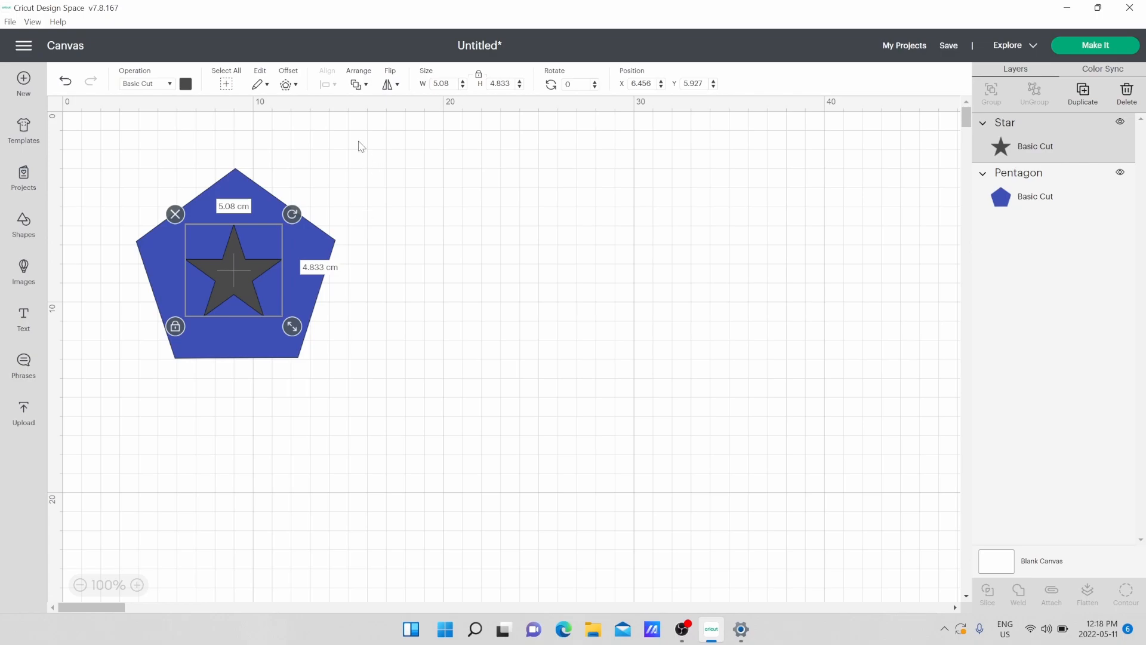
Select the star and the pentagon together and align them to their left edges.
drag(131, 157, 303, 356)
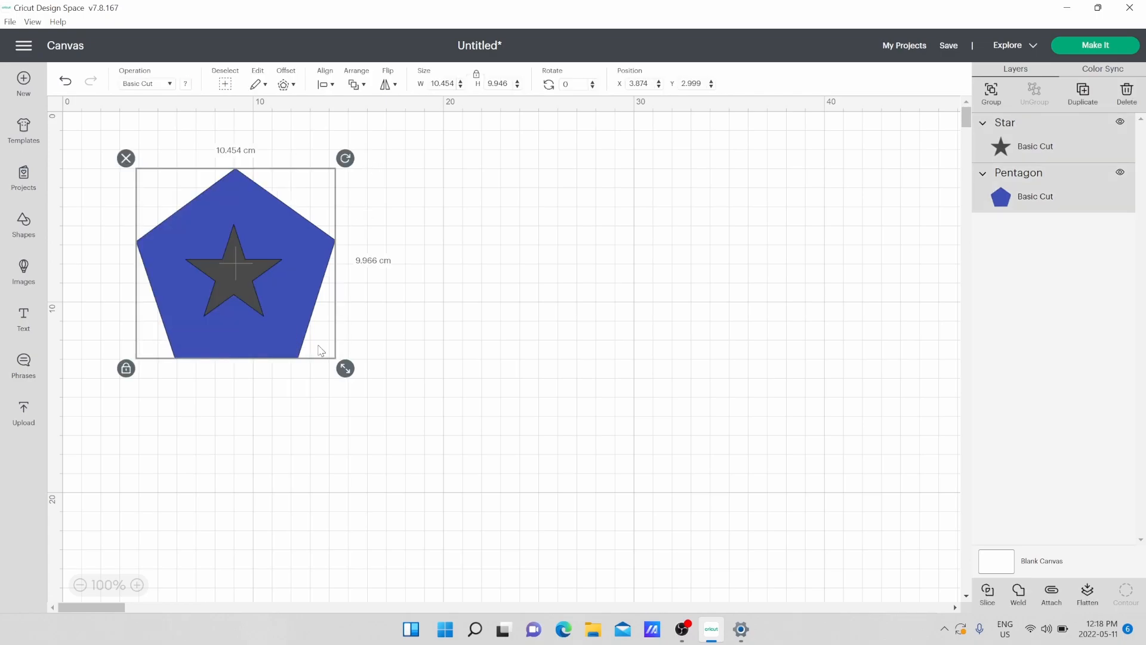
click(325, 86)
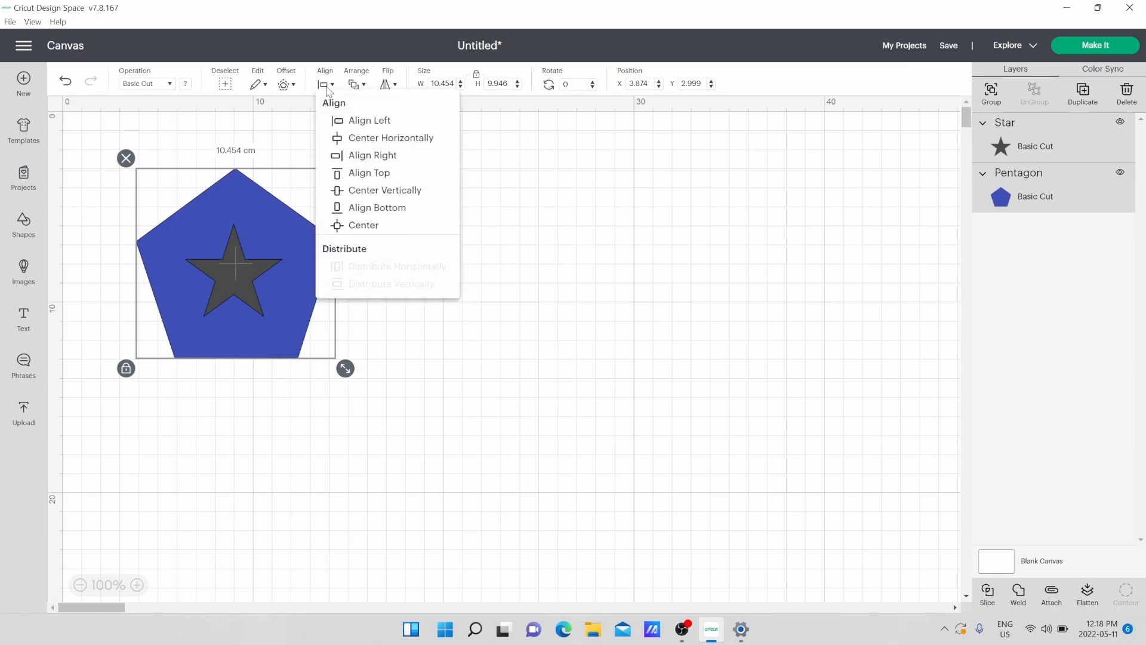
click(395, 127)
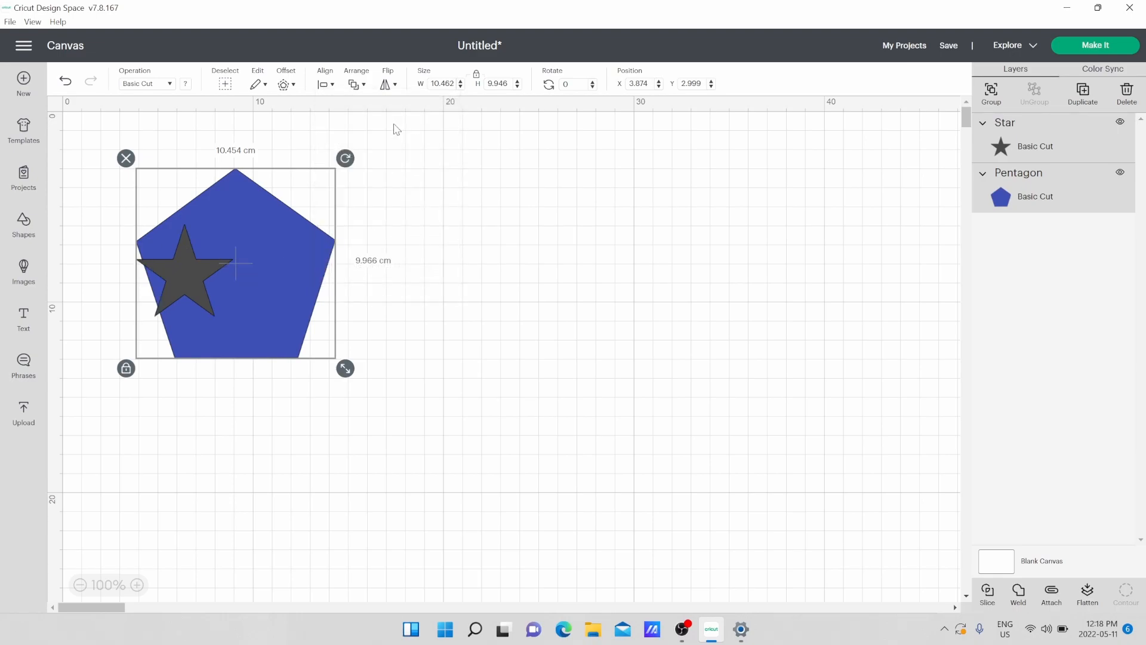
Center the star horizontally on the pentagon, and center it both ways on the shape.
click(325, 86)
click(355, 142)
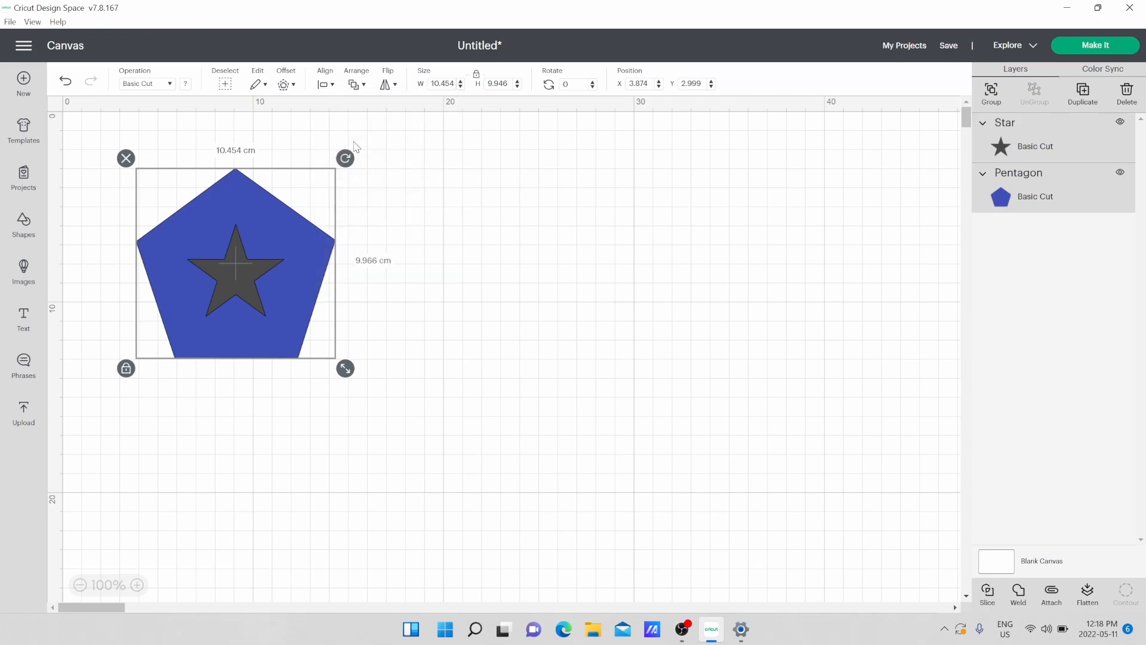
click(326, 86)
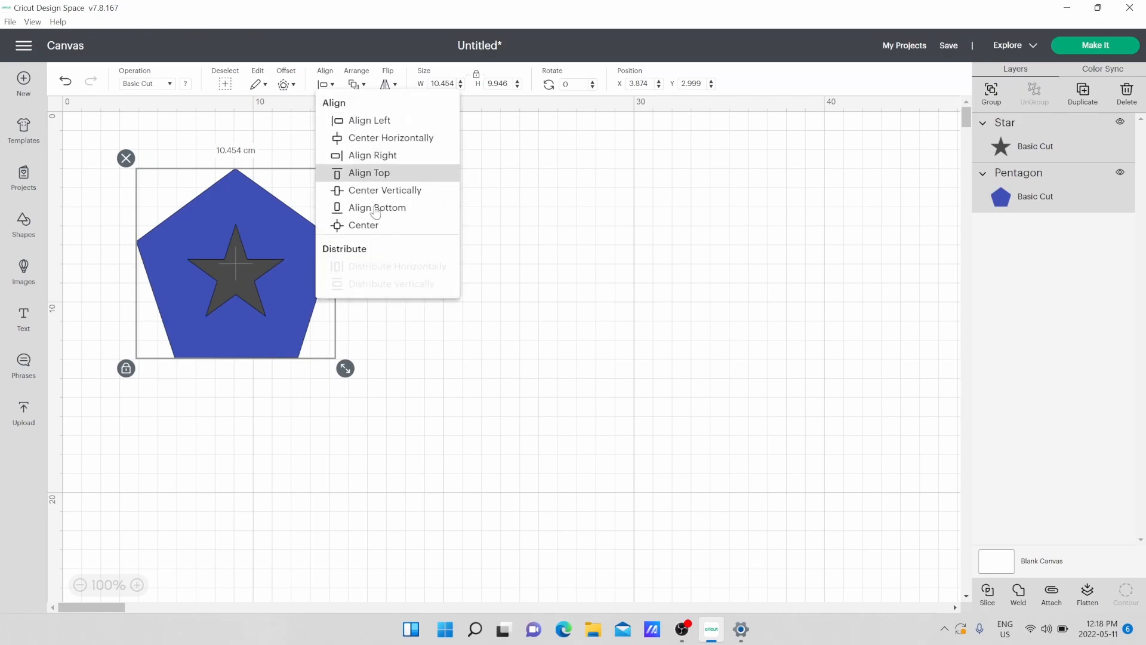
click(378, 230)
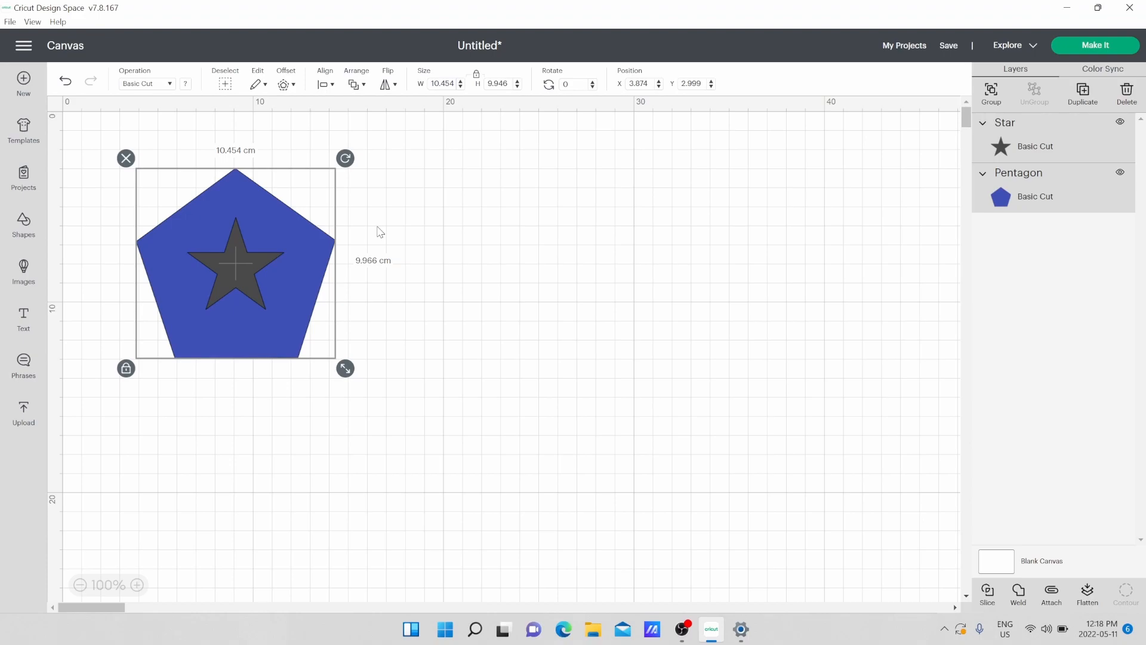
click(445, 237)
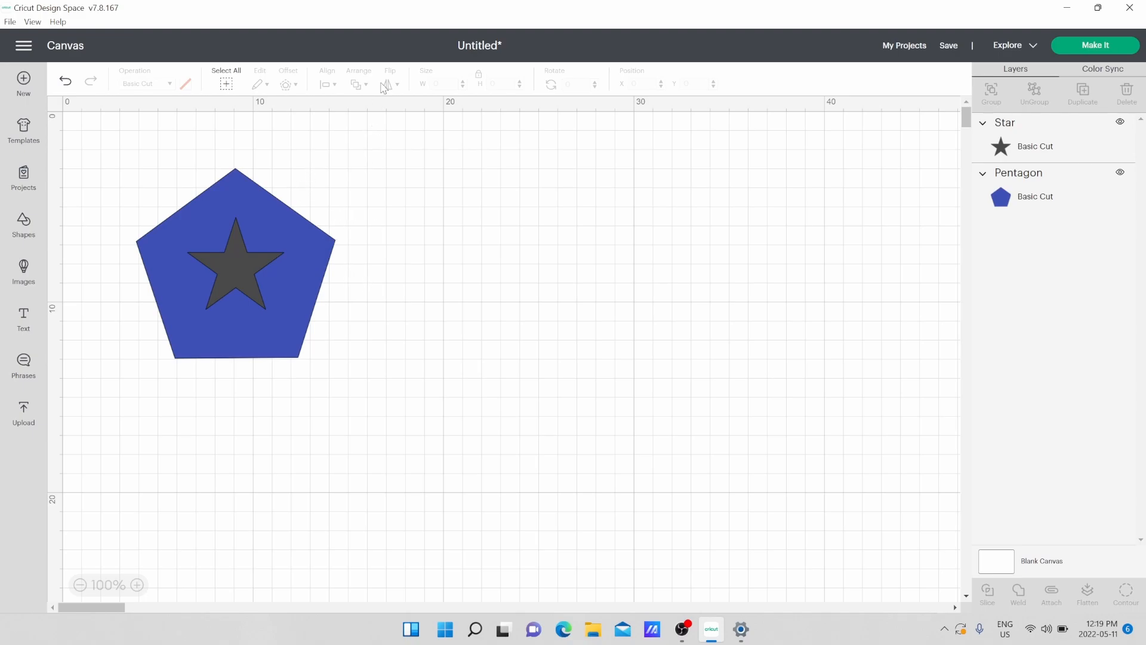
Flip the star vertically, flip it horizontally, and flip it vertically once more to turn it upright.
click(229, 272)
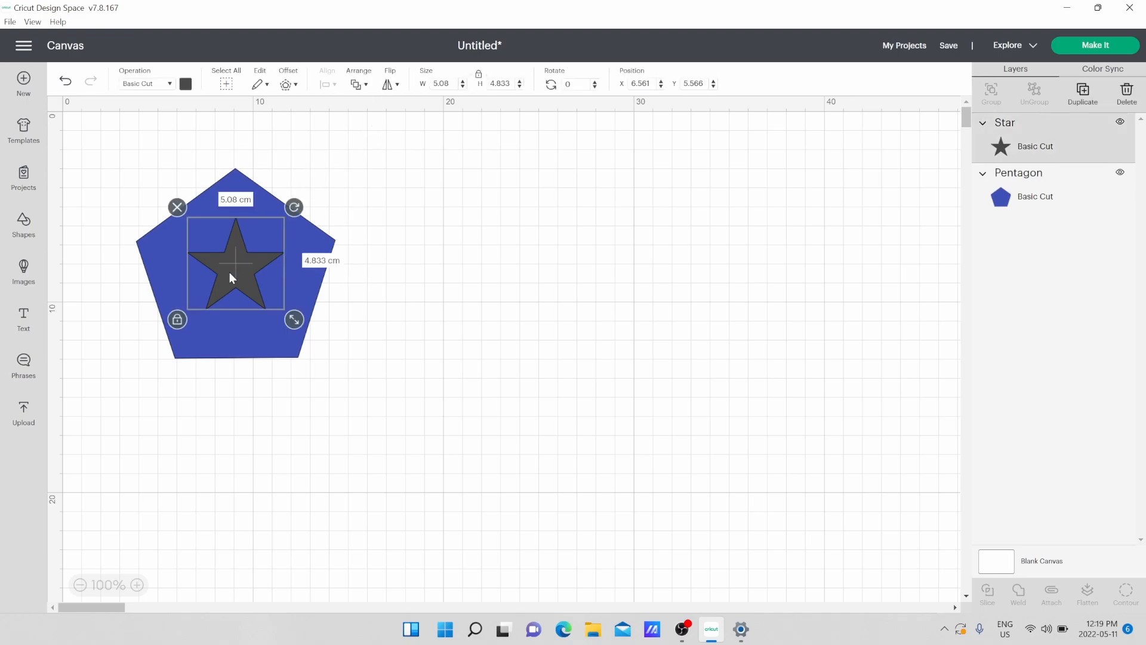
click(395, 88)
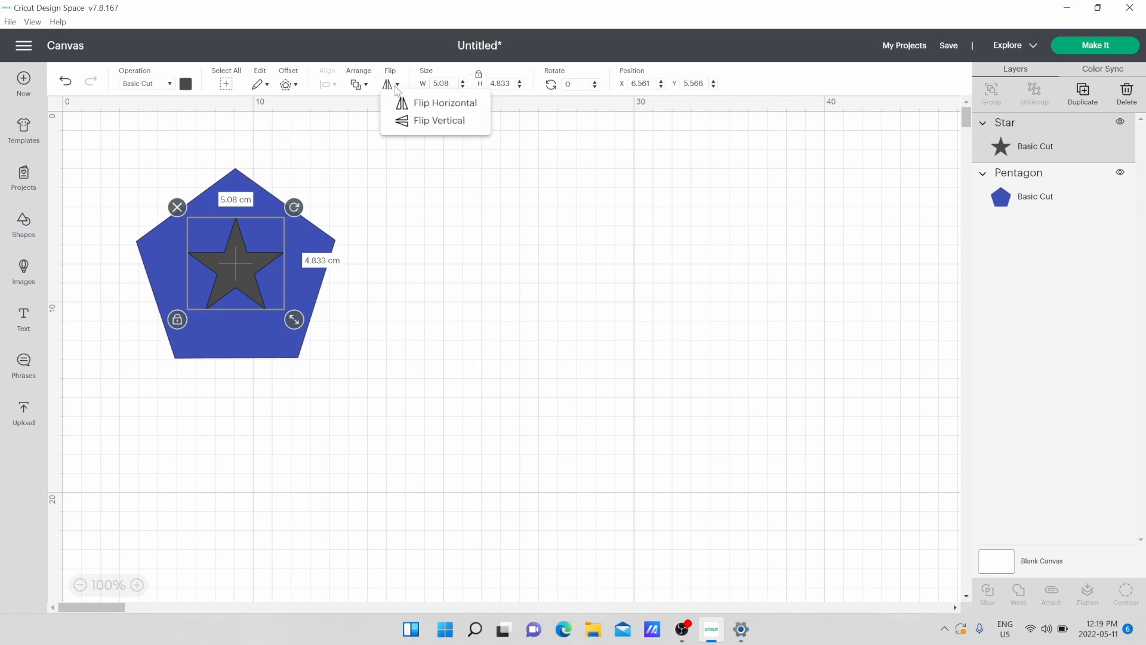
click(448, 125)
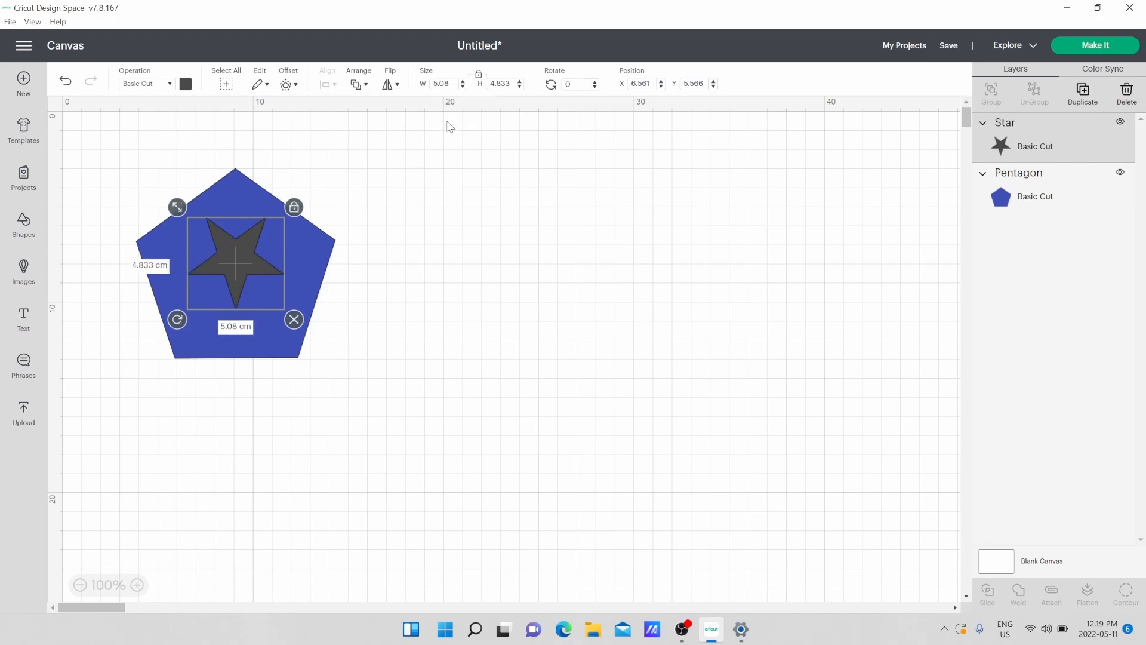
click(395, 86)
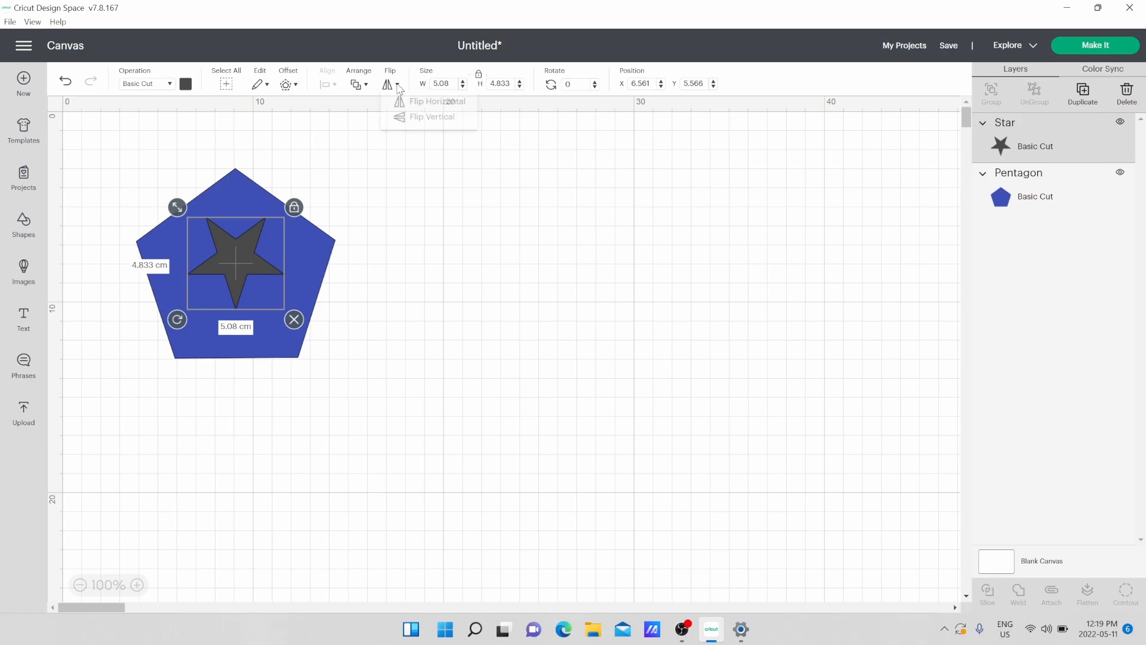
click(424, 105)
click(397, 94)
click(418, 125)
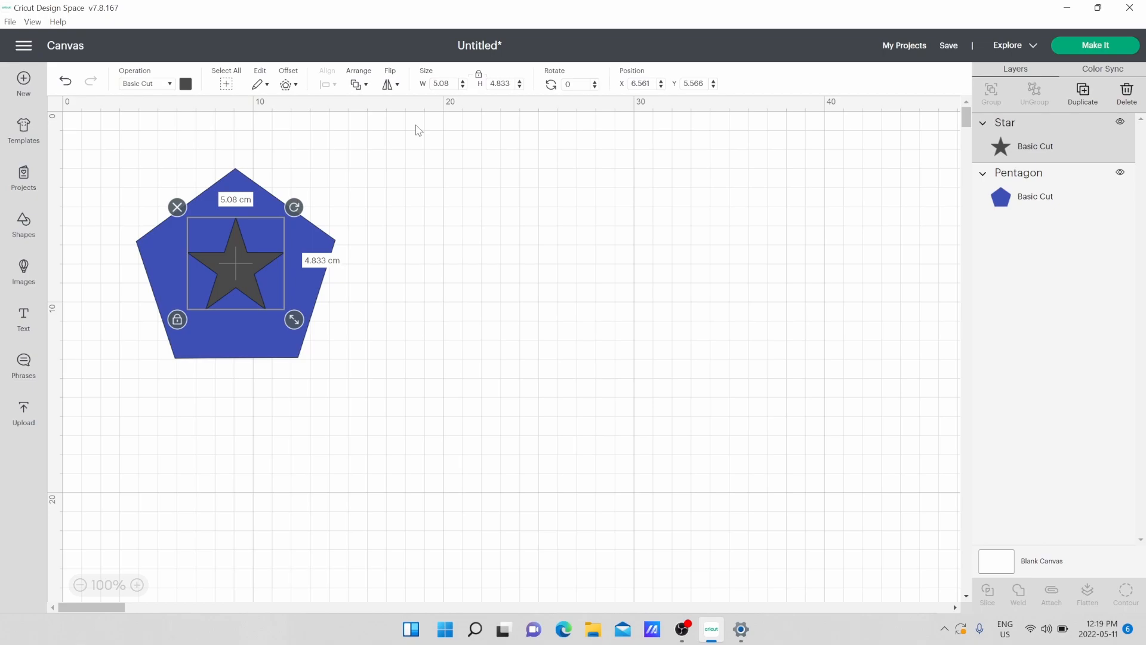
click(411, 204)
Increase the star's width to 5.9 cm with its proportions locked.
click(231, 263)
drag(454, 84, 430, 85)
click(463, 82)
click(463, 82)
click(462, 82)
click(463, 82)
click(463, 82)
click(463, 82)
click(463, 82)
click(463, 82)
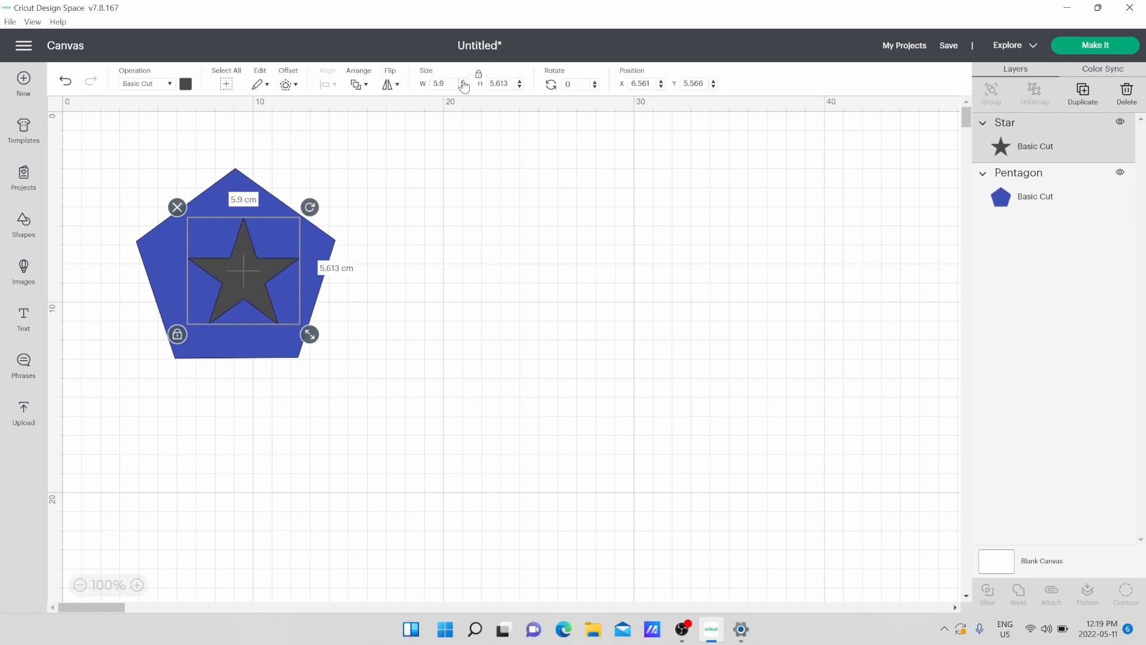
Increase the star's height to 6 cm with its proportions locked.
click(519, 81)
click(520, 81)
click(520, 82)
click(519, 81)
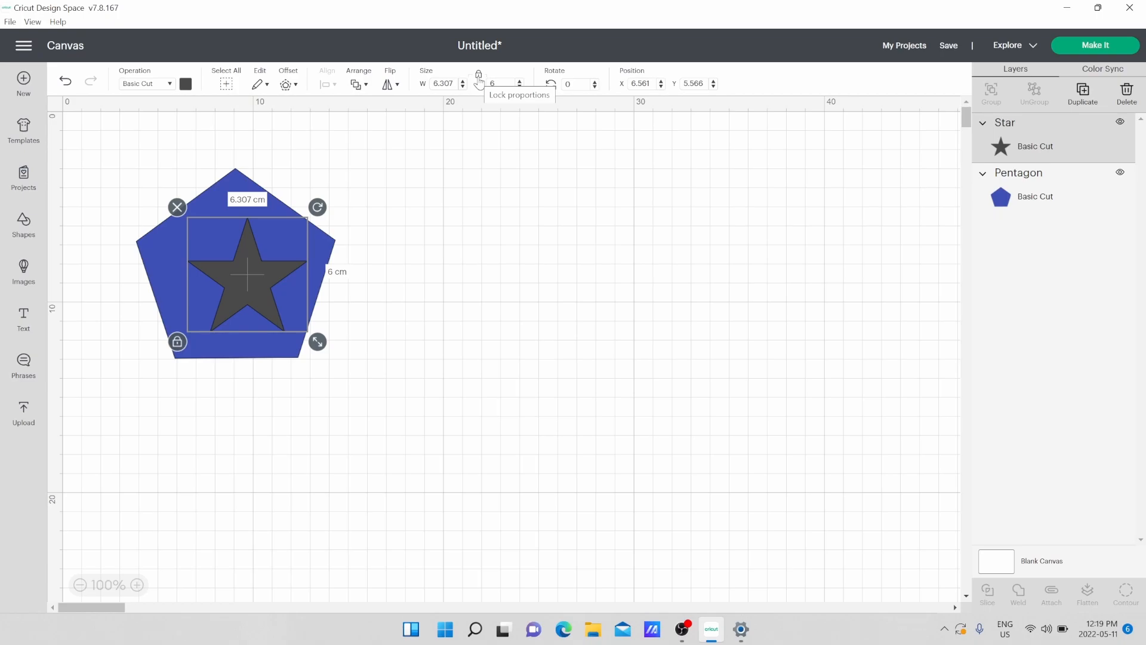
Unlock the star's proportions and stretch only its height to 8.1 cm.
click(479, 80)
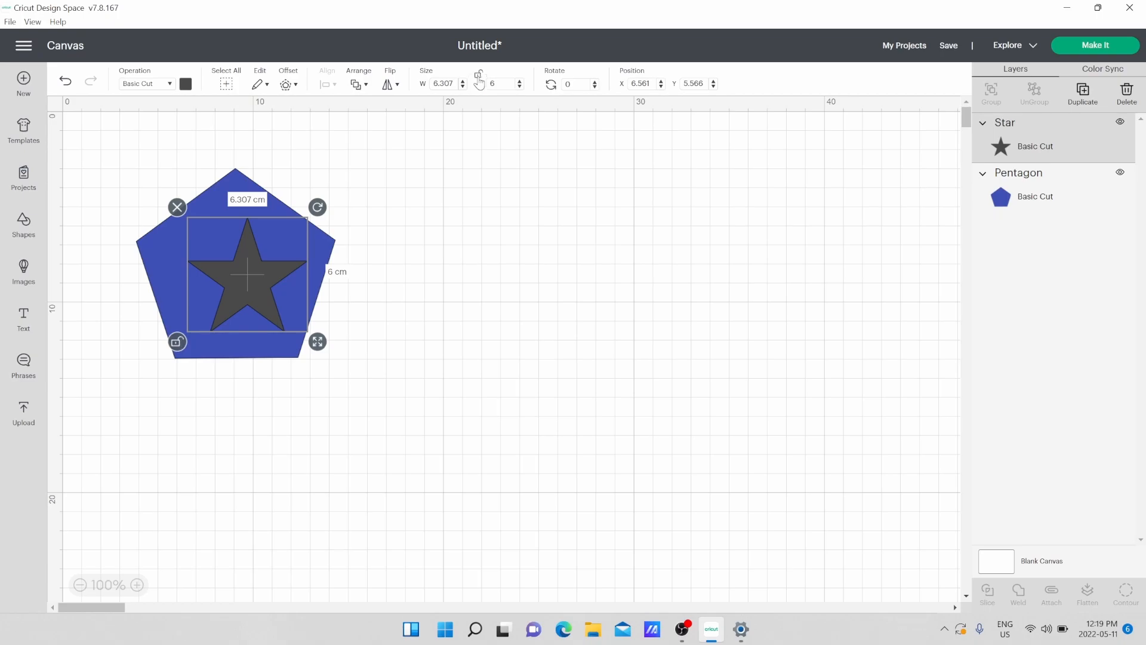
drag(520, 82, 520, 83)
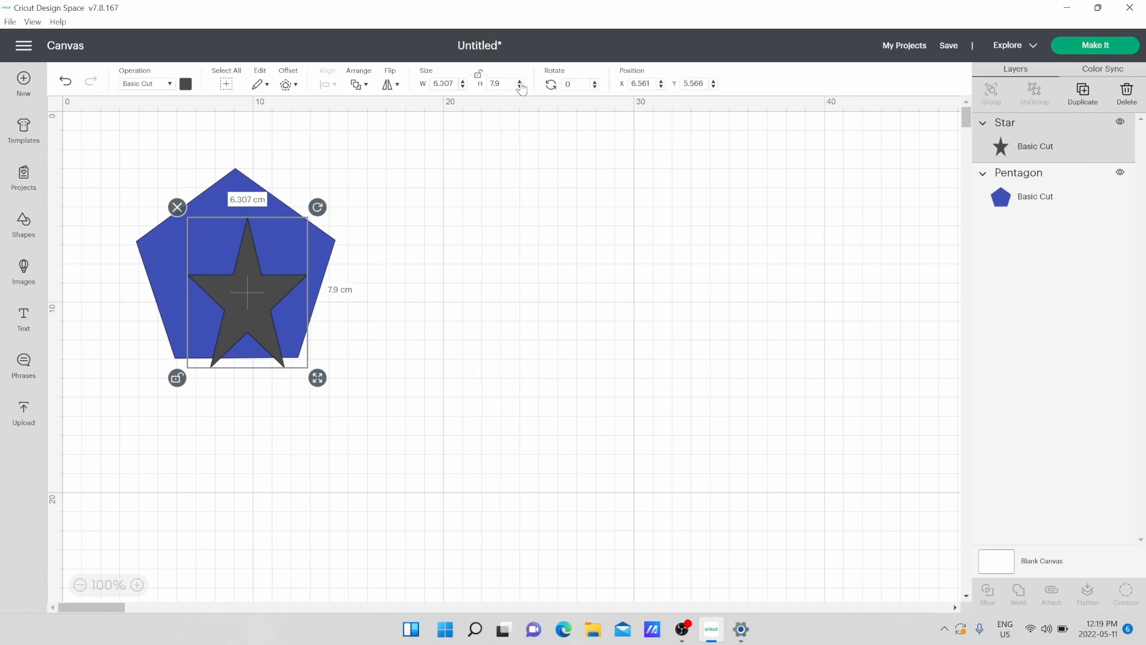
drag(520, 84, 520, 84)
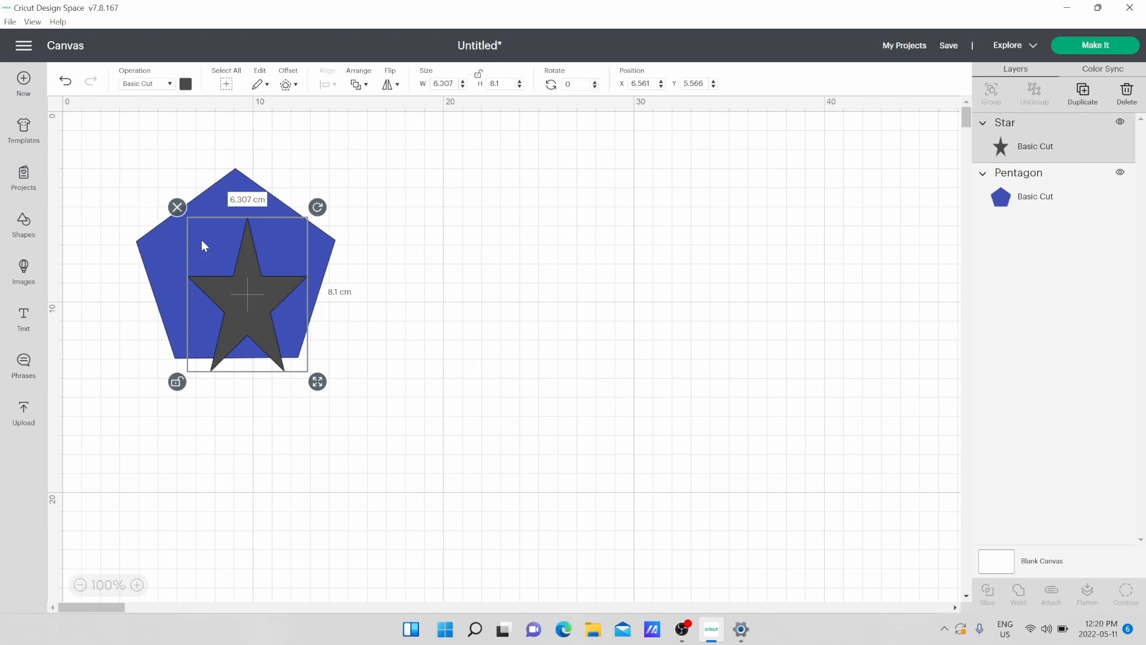
Rotate the star freely to about 76 degrees.
click(595, 83)
click(594, 83)
click(595, 83)
drag(319, 207, 352, 345)
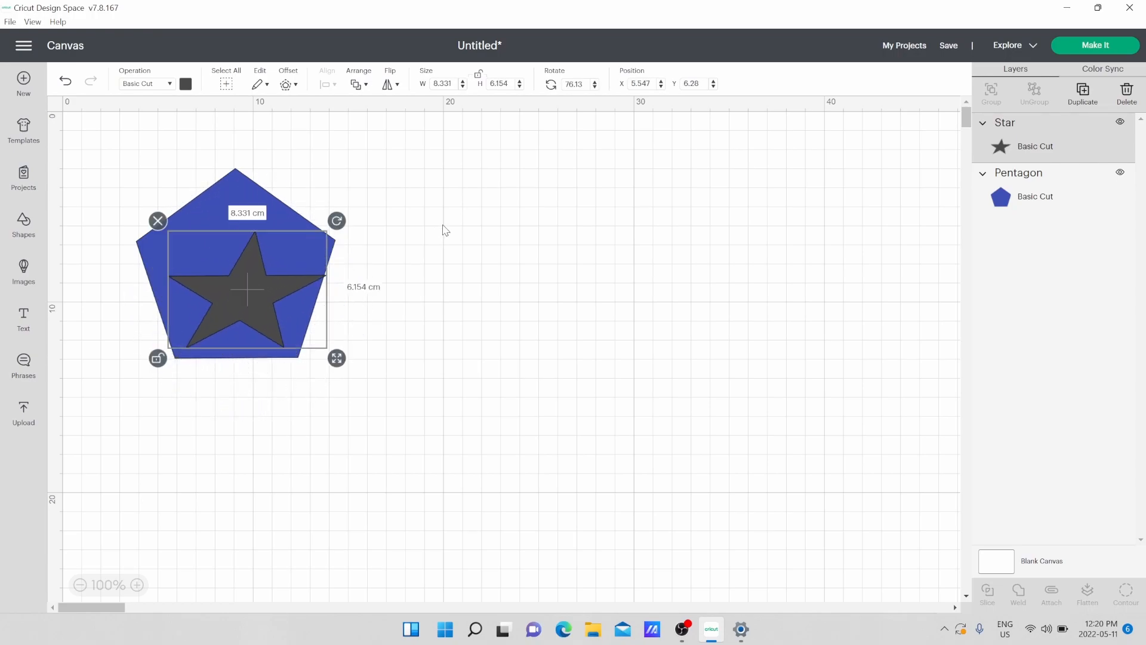
drag(639, 83, 652, 84)
click(704, 84)
click(635, 84)
click(697, 84)
Select the pentagon layer, hide the star layer and show the star again.
click(1043, 205)
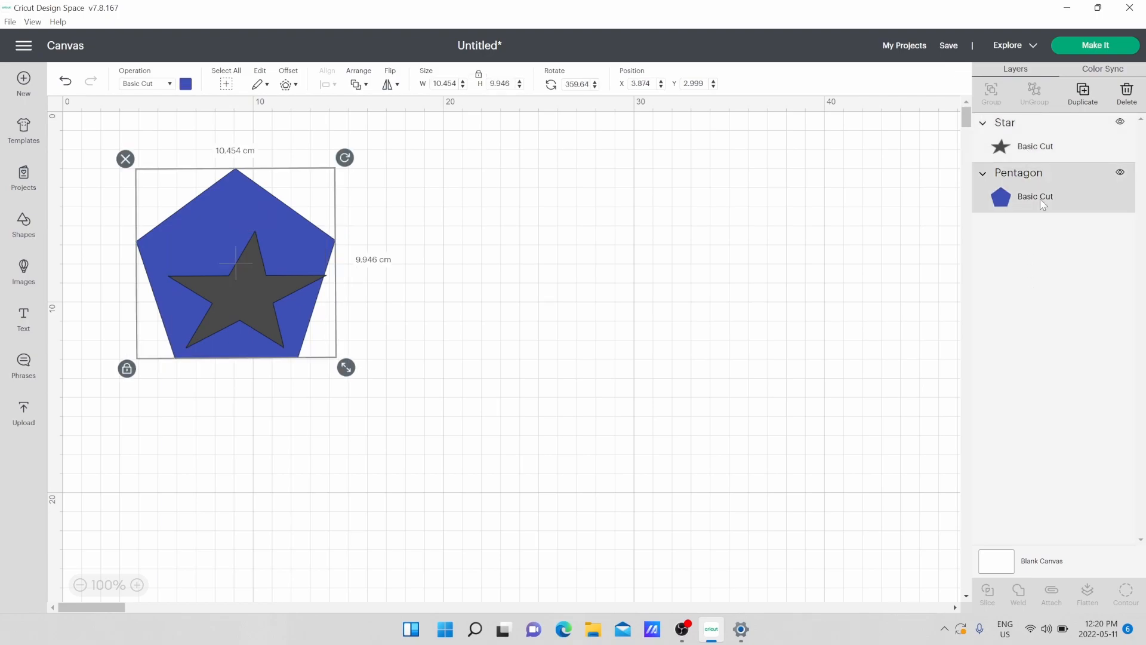
click(1120, 122)
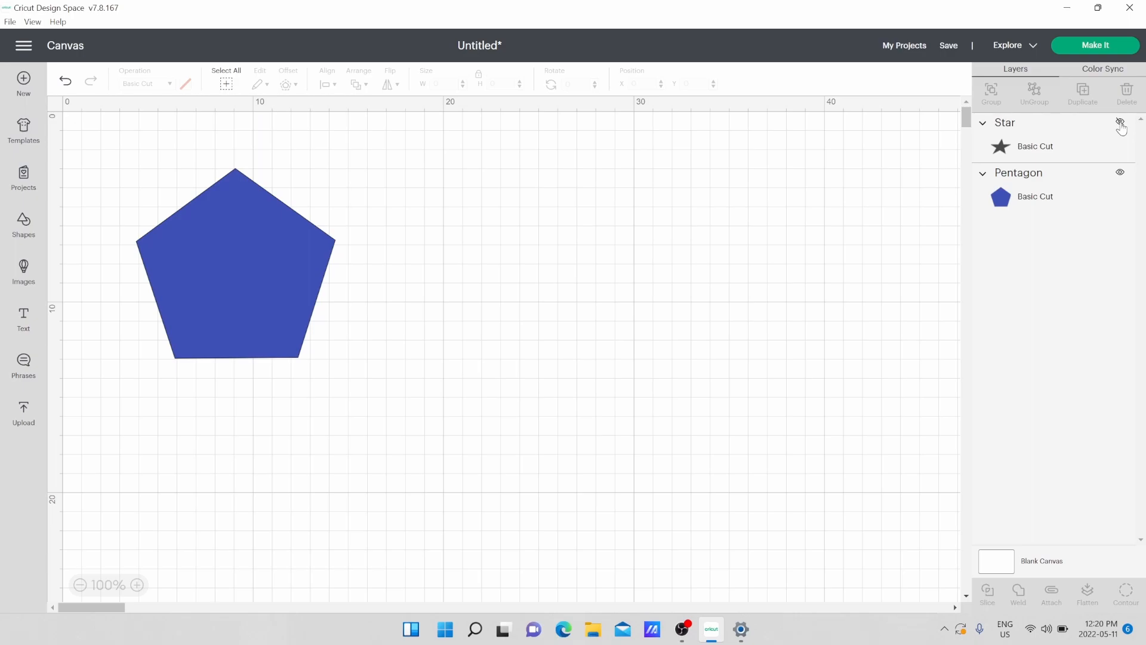
click(1121, 124)
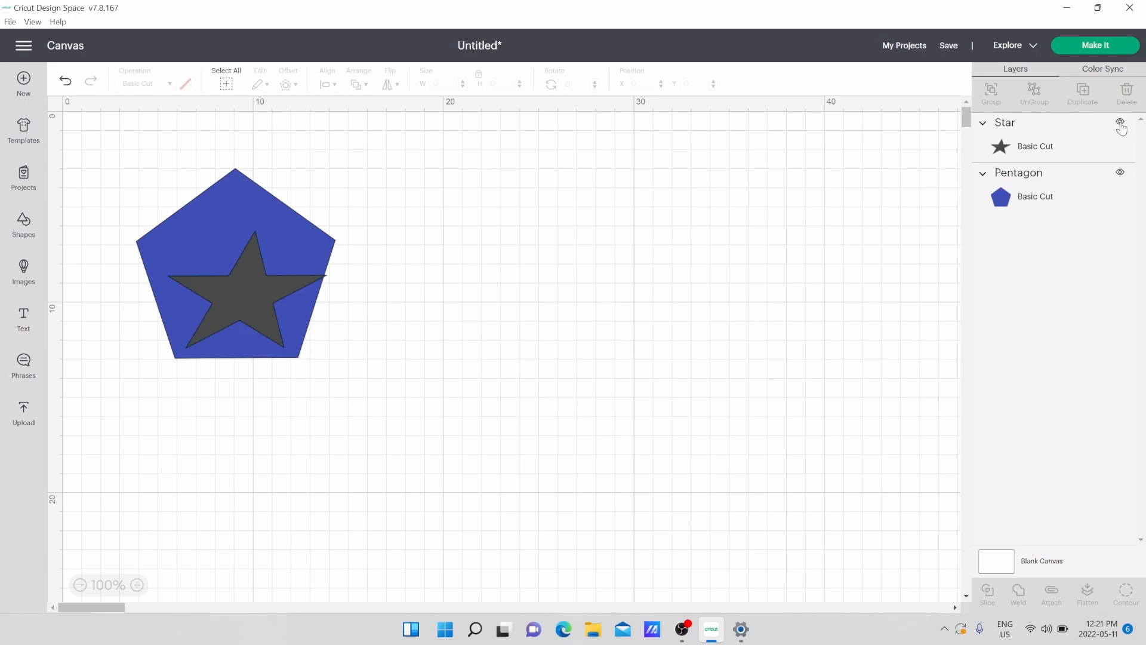
Select the pentagon and star layers in turn and examine the color sync overview before returning to the layers.
click(1040, 185)
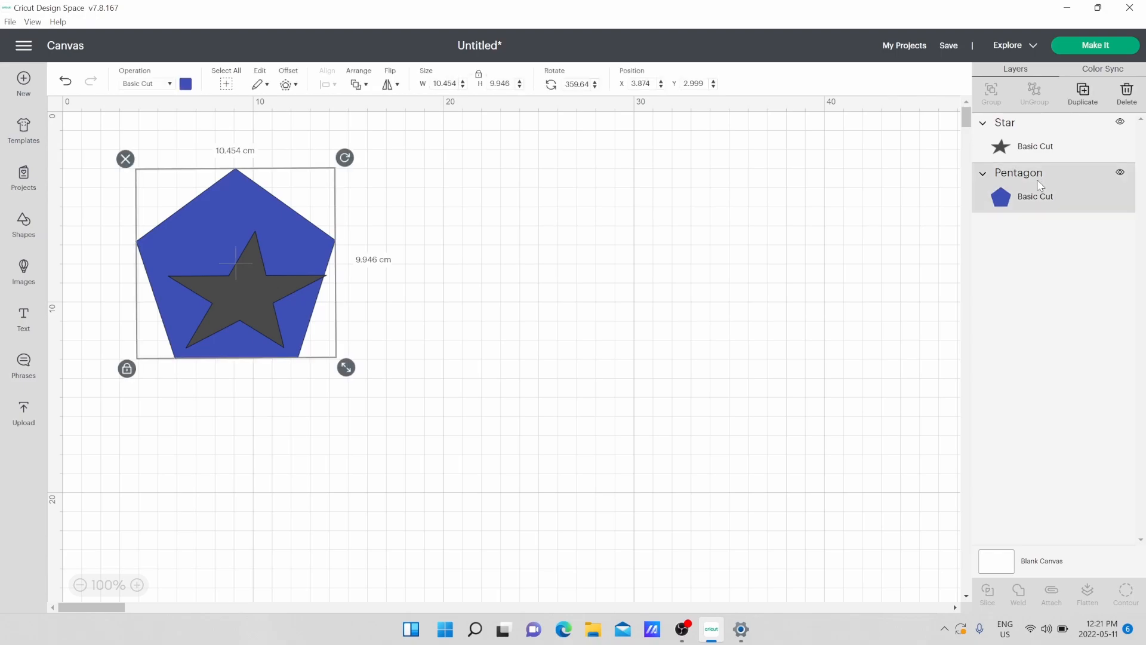
click(1041, 147)
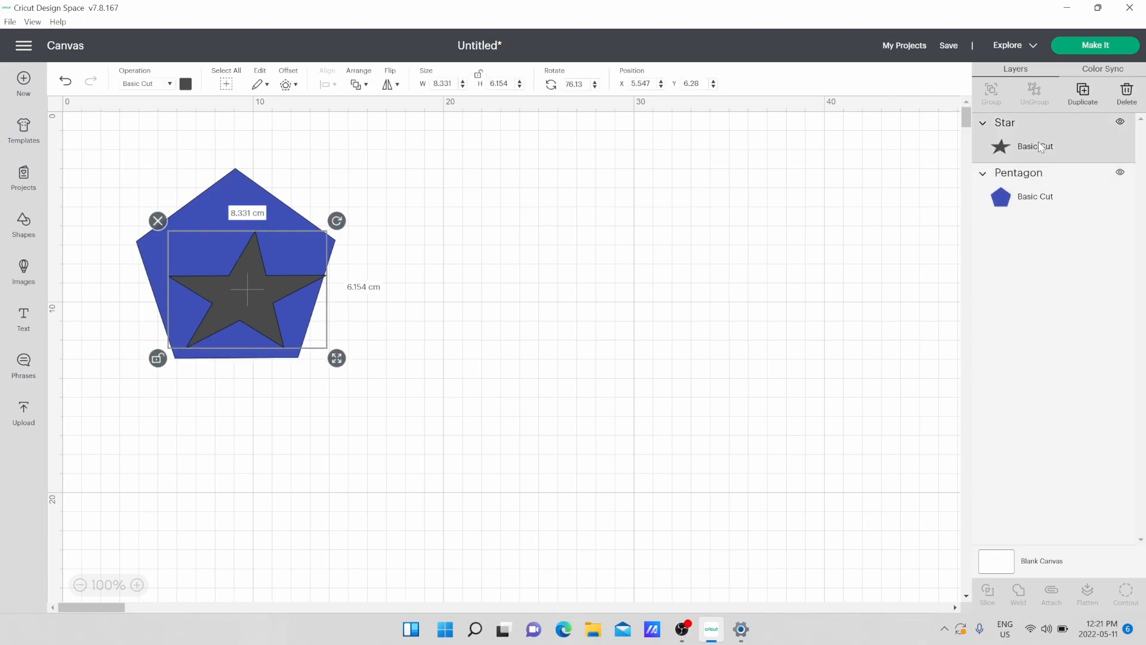
click(1045, 197)
click(1041, 134)
click(1112, 75)
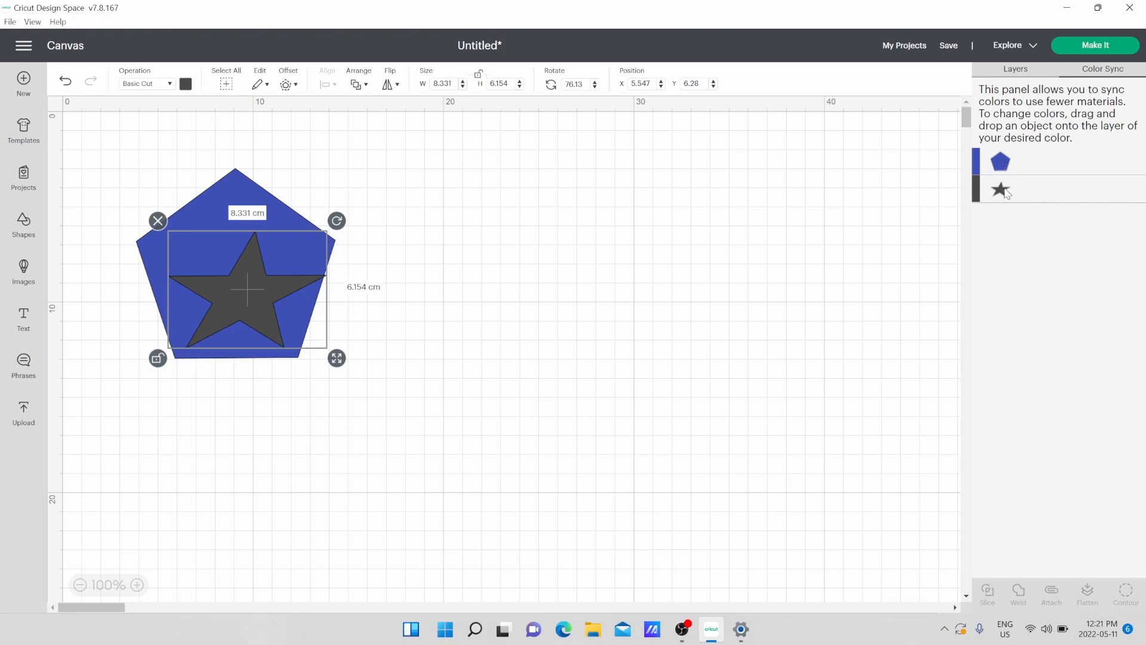
click(1023, 76)
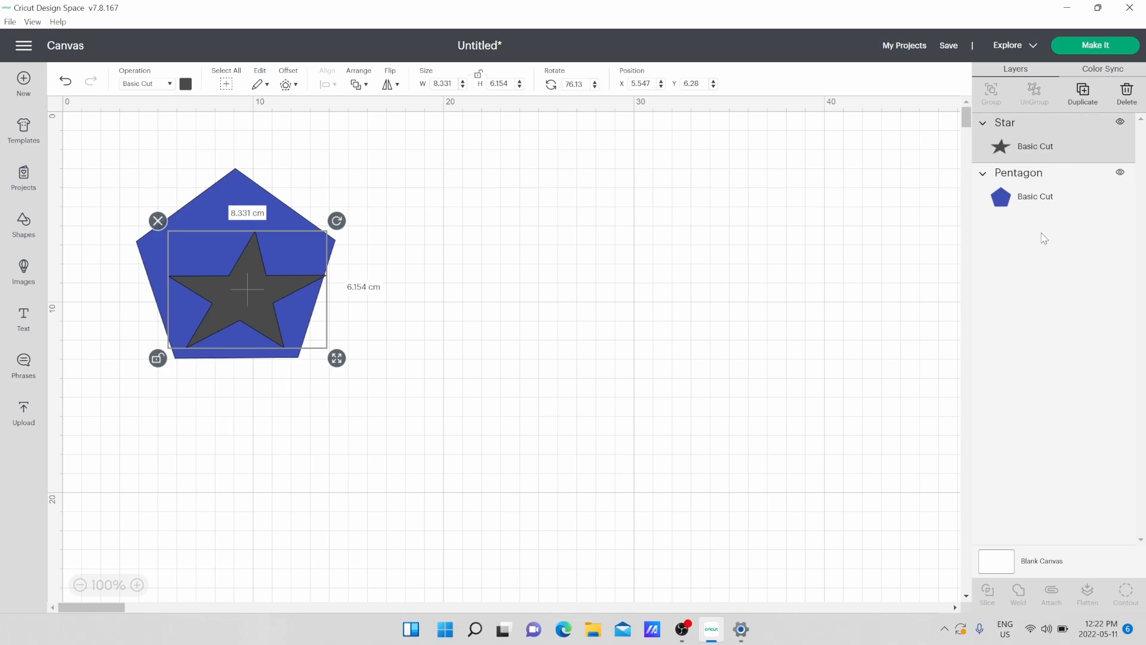
Select the star and the pentagon together, group them and ungroup them again.
drag(378, 204, 135, 366)
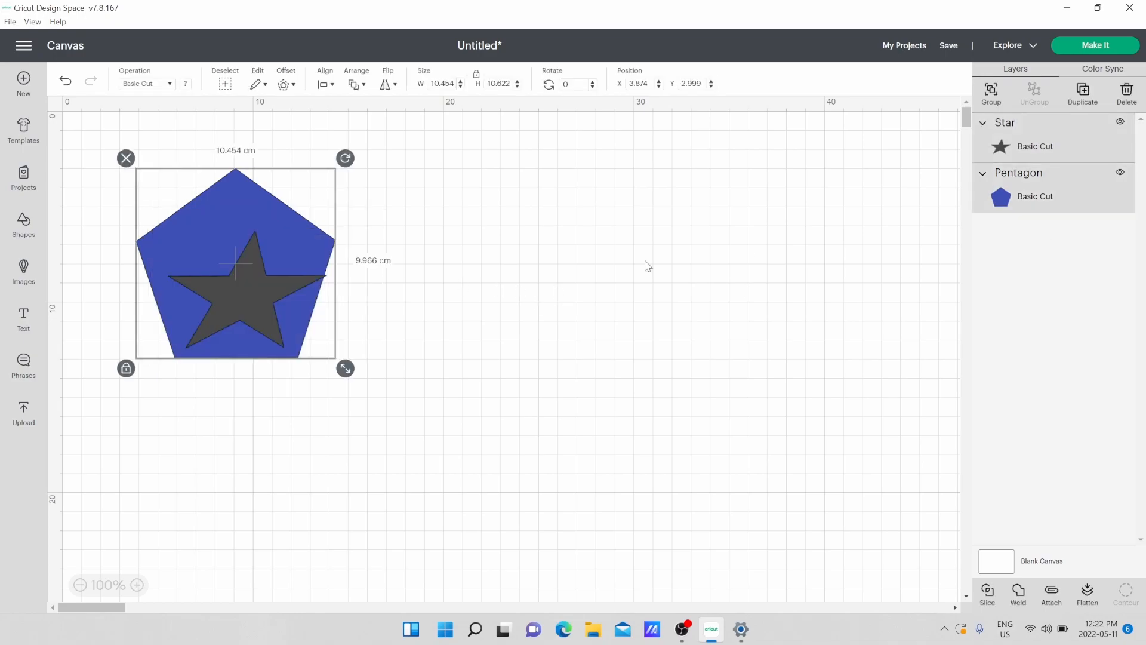
click(988, 103)
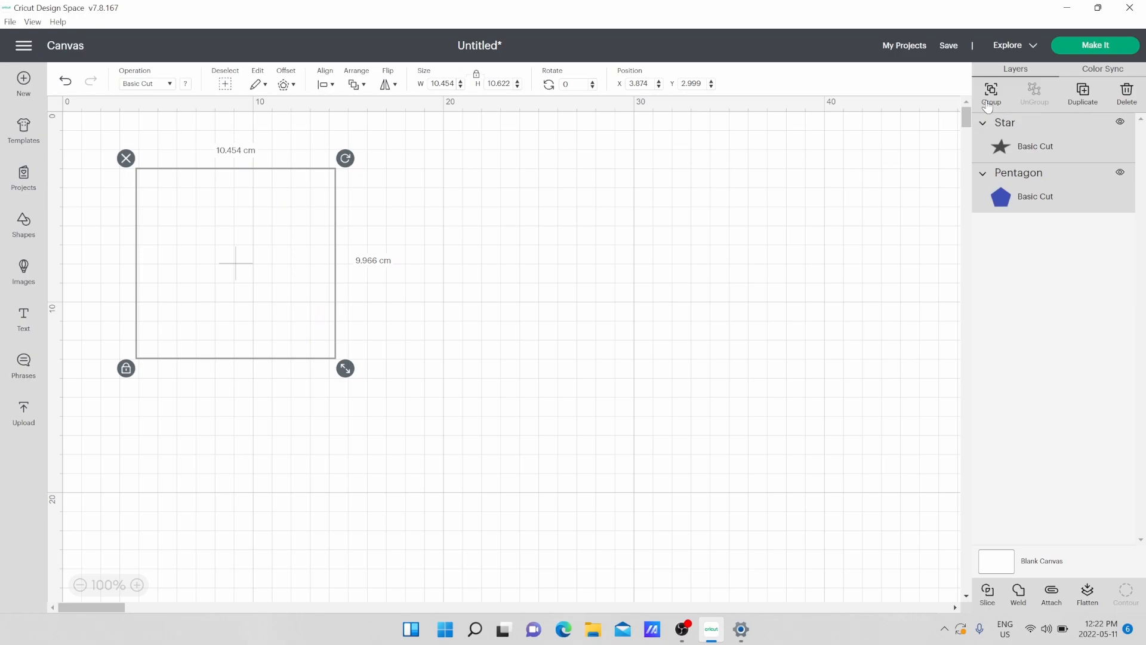
click(1036, 93)
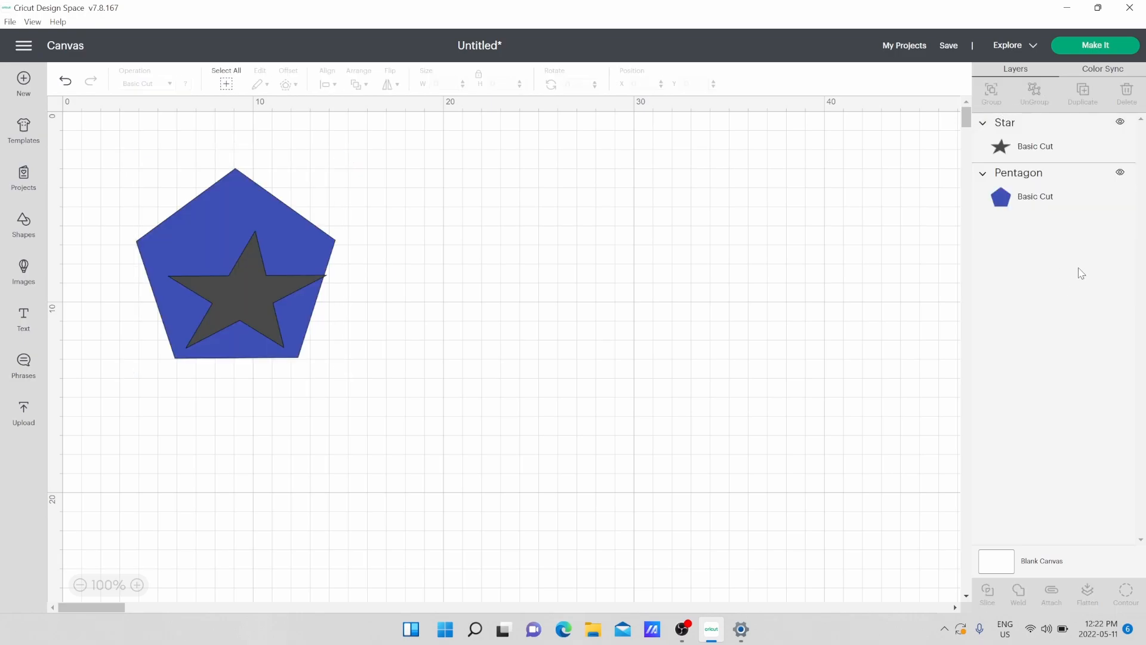
Group the star and the pentagon and move the group to about X 9.27, Y 2.51 cm.
drag(345, 206, 169, 338)
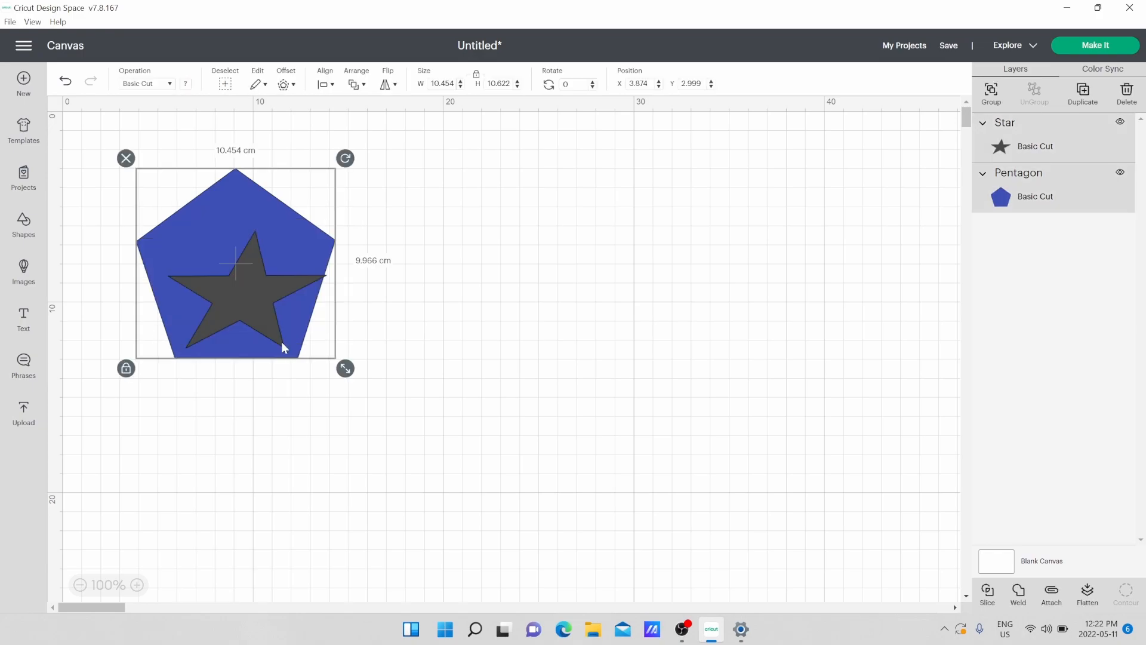
click(991, 92)
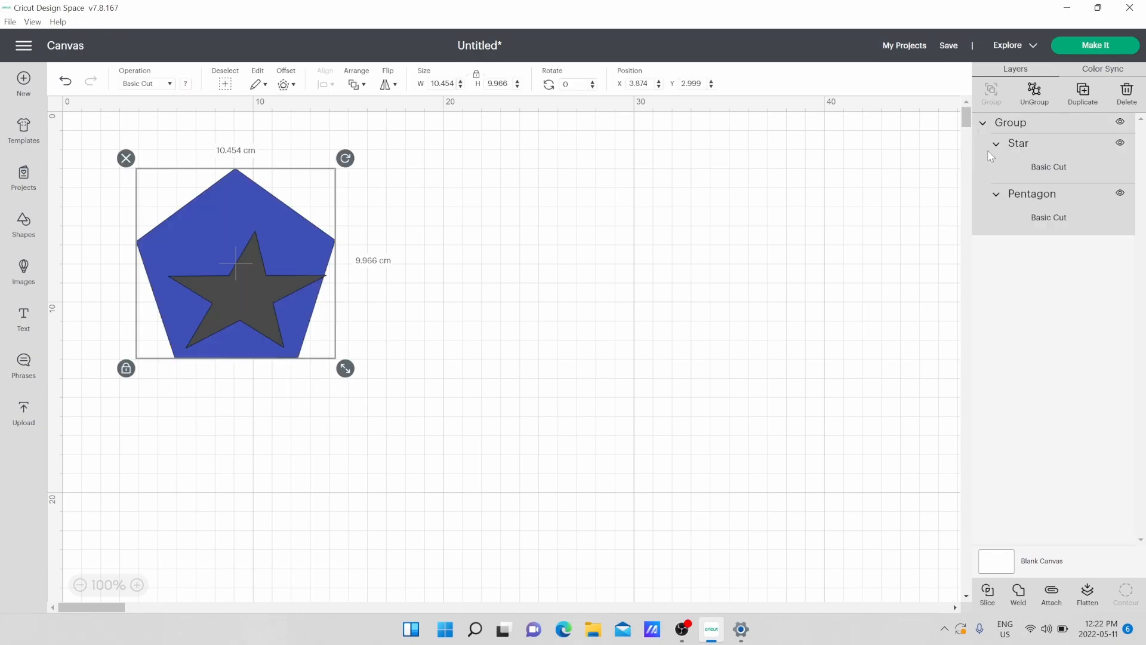
drag(223, 227, 345, 209)
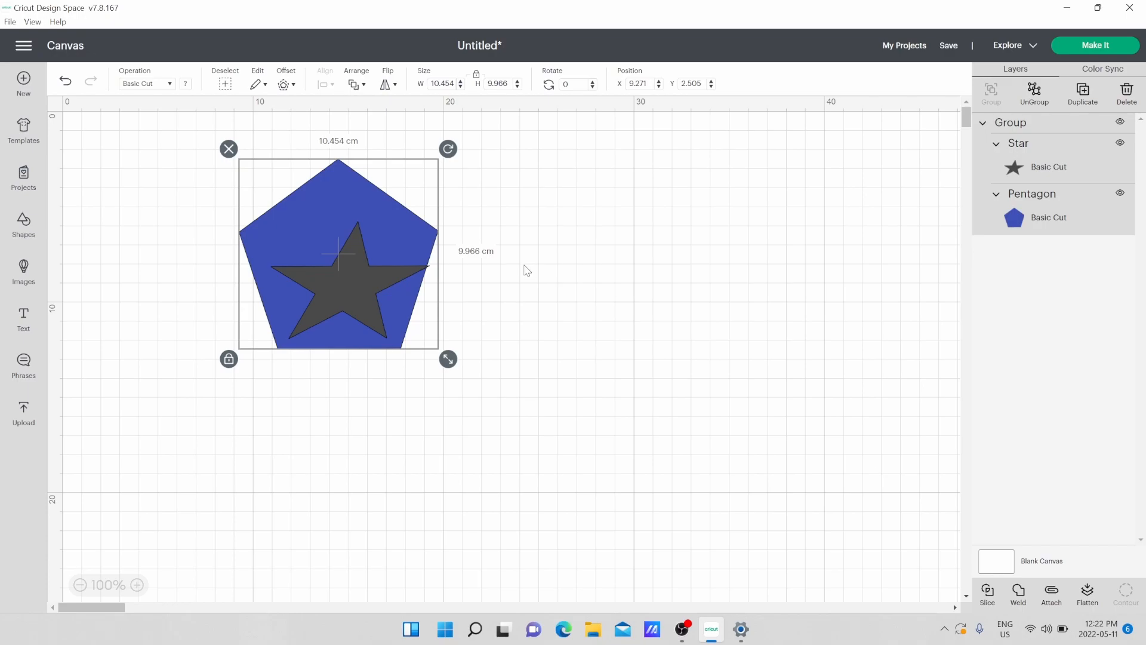
click(579, 239)
Ungroup the star and the pentagon and move the star off the pentagon to its right side.
click(343, 274)
click(1039, 92)
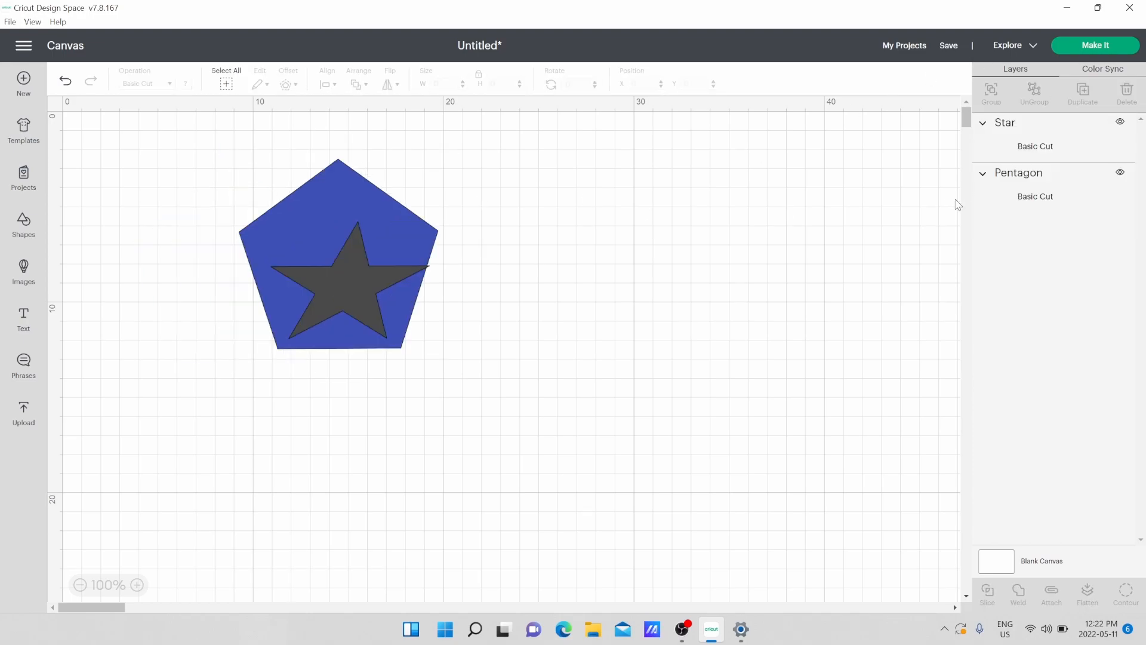
drag(349, 280, 541, 241)
Move the pentagon to about X 2.68, Y 1.27 cm and enlarge it proportionally to about 16.86 by 16.04 cm.
click(324, 270)
drag(325, 271, 199, 242)
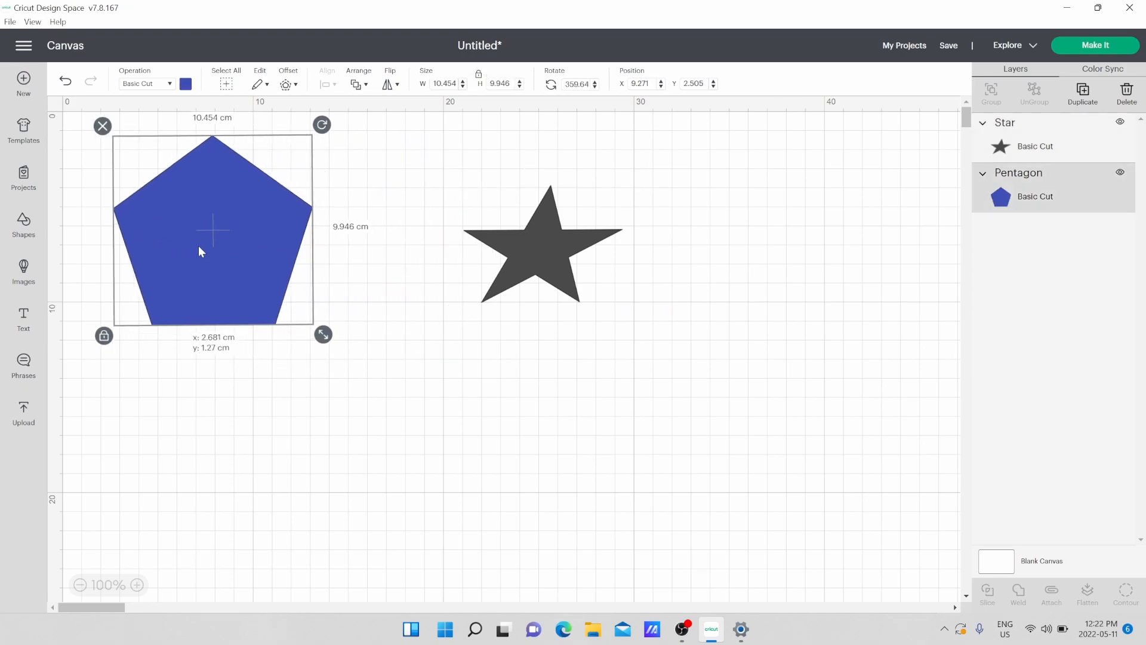
drag(323, 333, 425, 457)
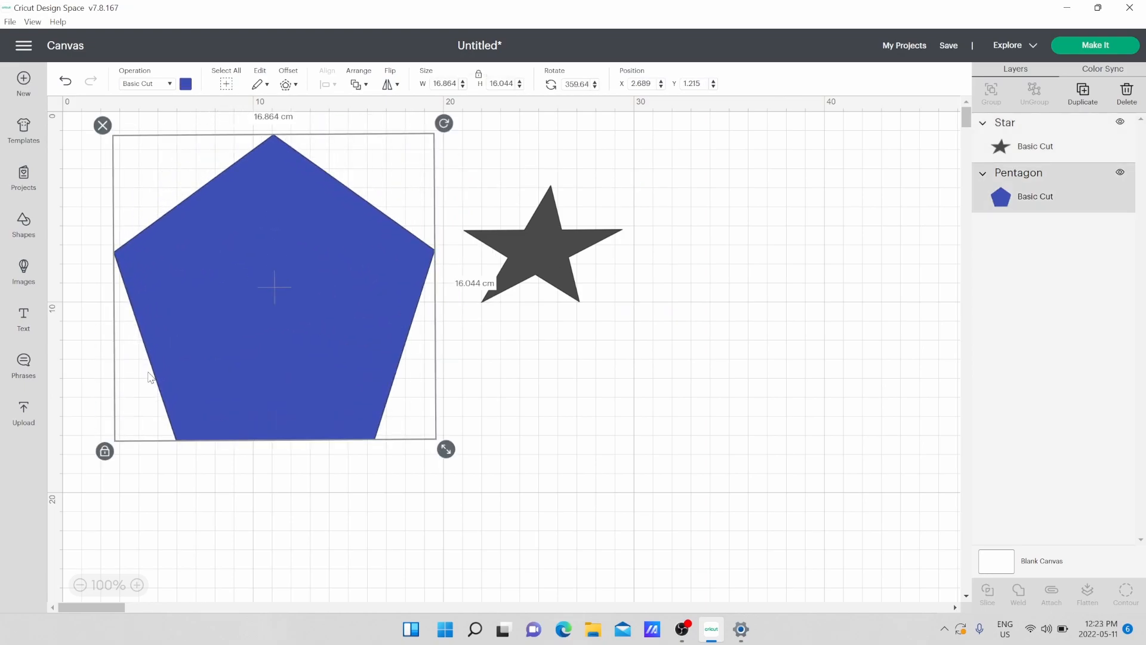
Add the text "Hi" and place it near the middle of the enlarged pentagon.
click(37, 323)
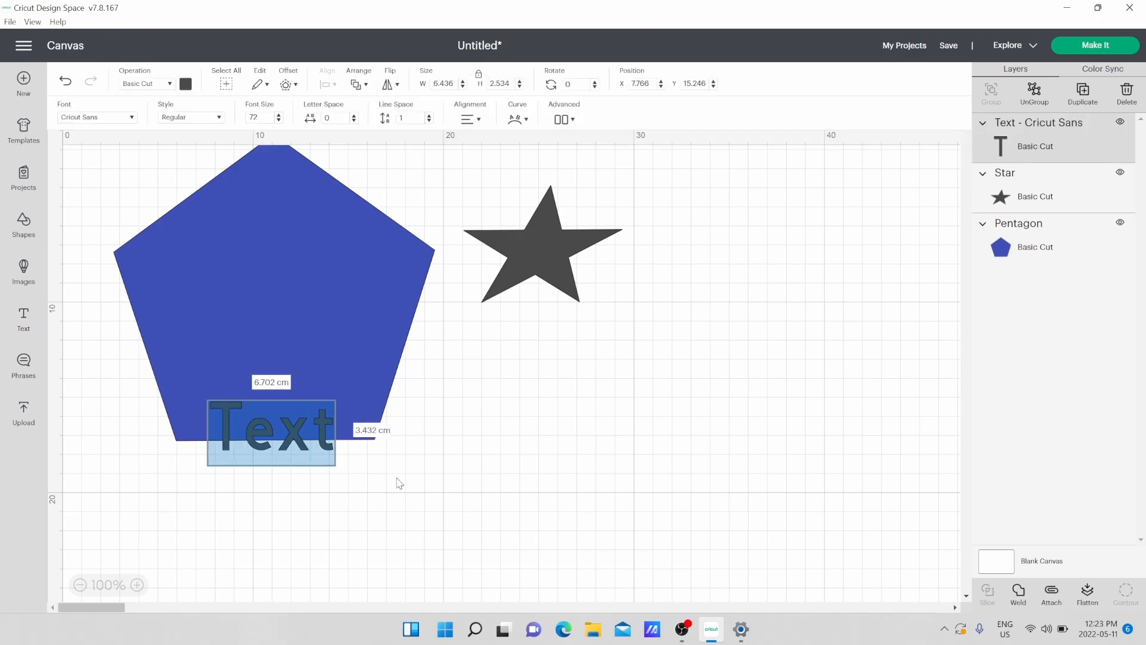
text(Hi)
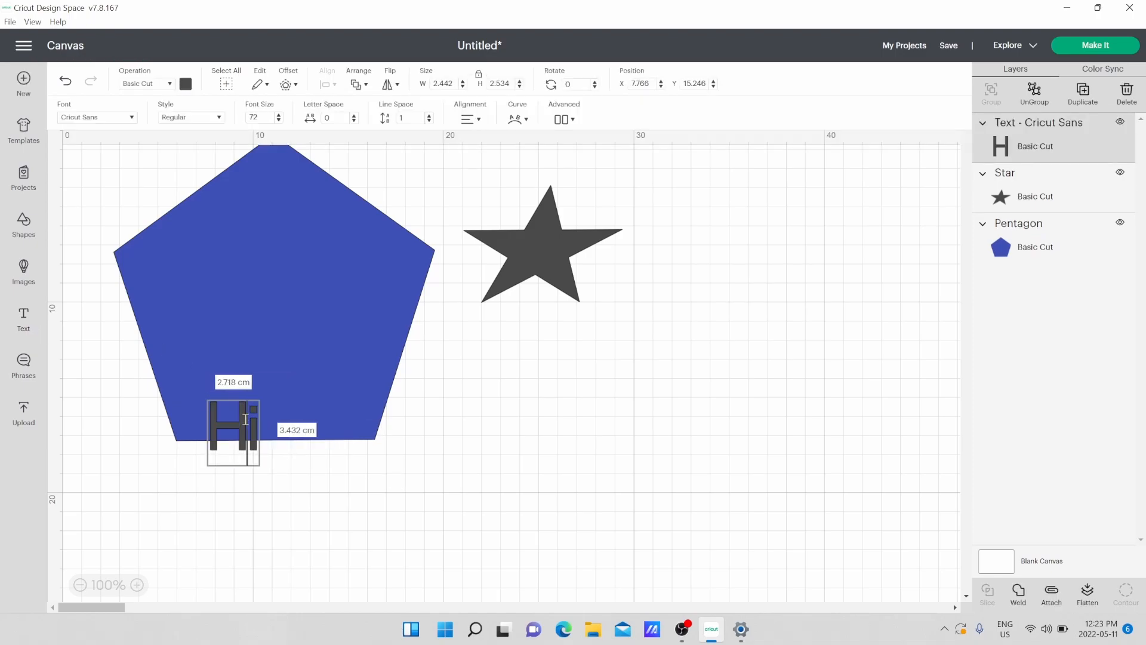
click(294, 455)
drag(243, 426, 276, 308)
Center the "Hi" text on the pentagon and slice the two shapes.
drag(156, 171, 292, 400)
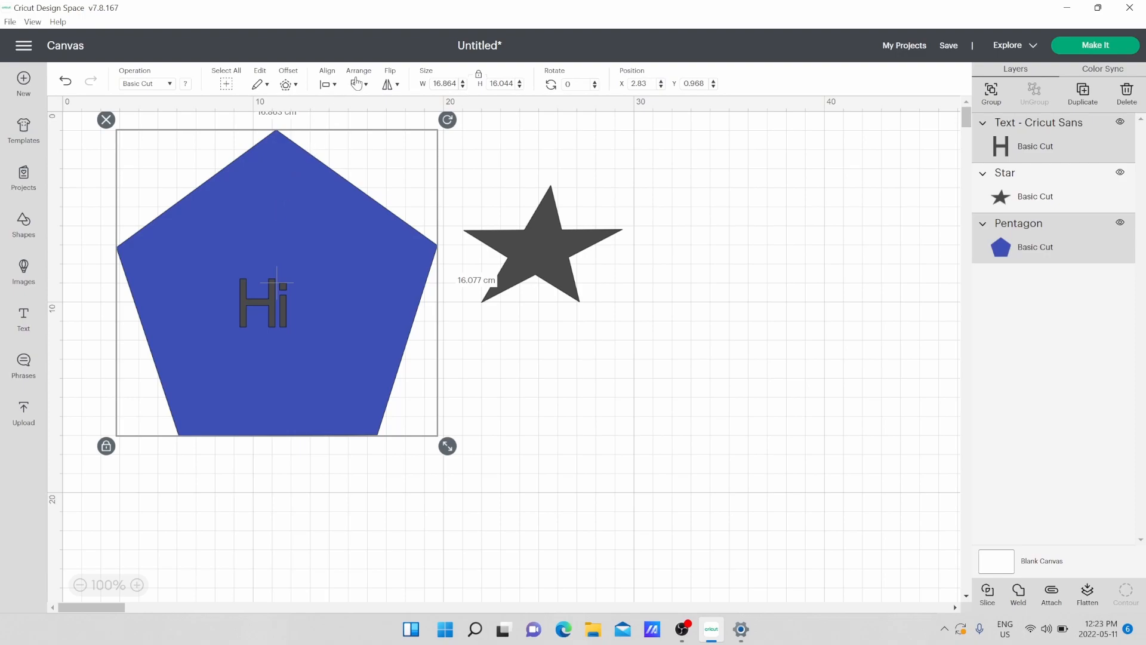
click(328, 84)
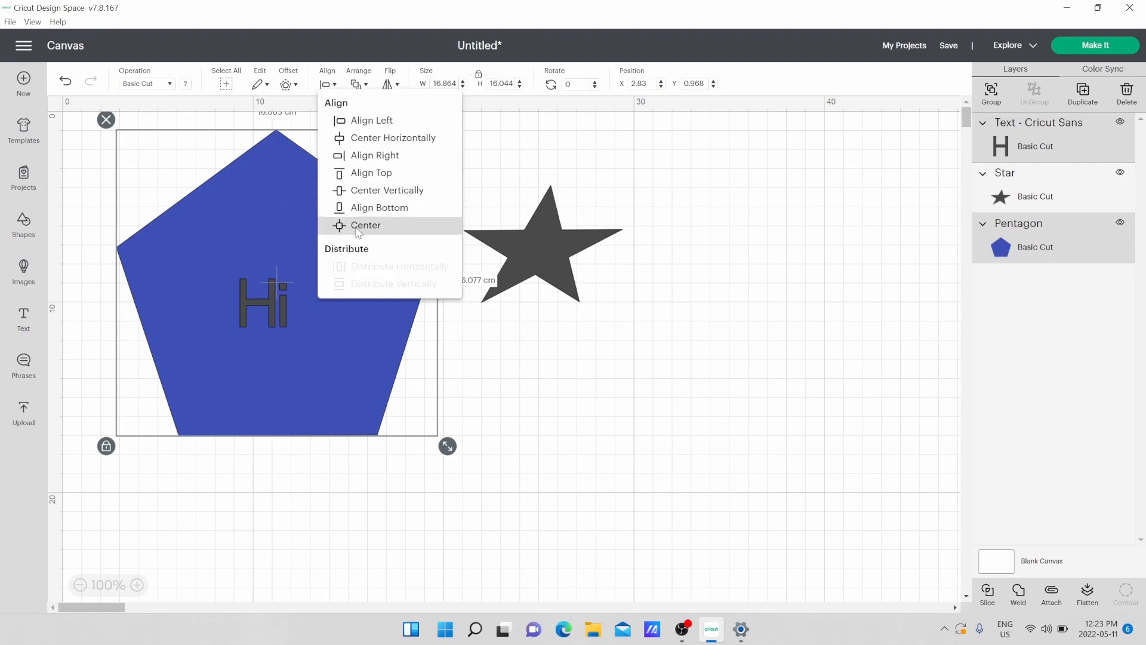
click(359, 227)
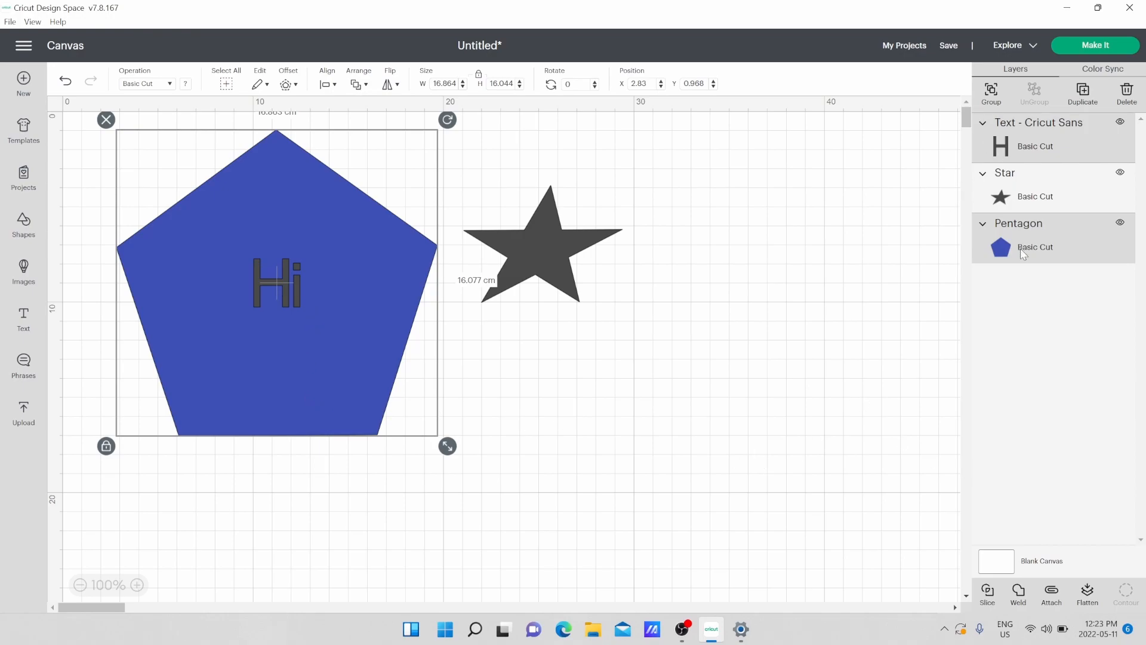
click(988, 594)
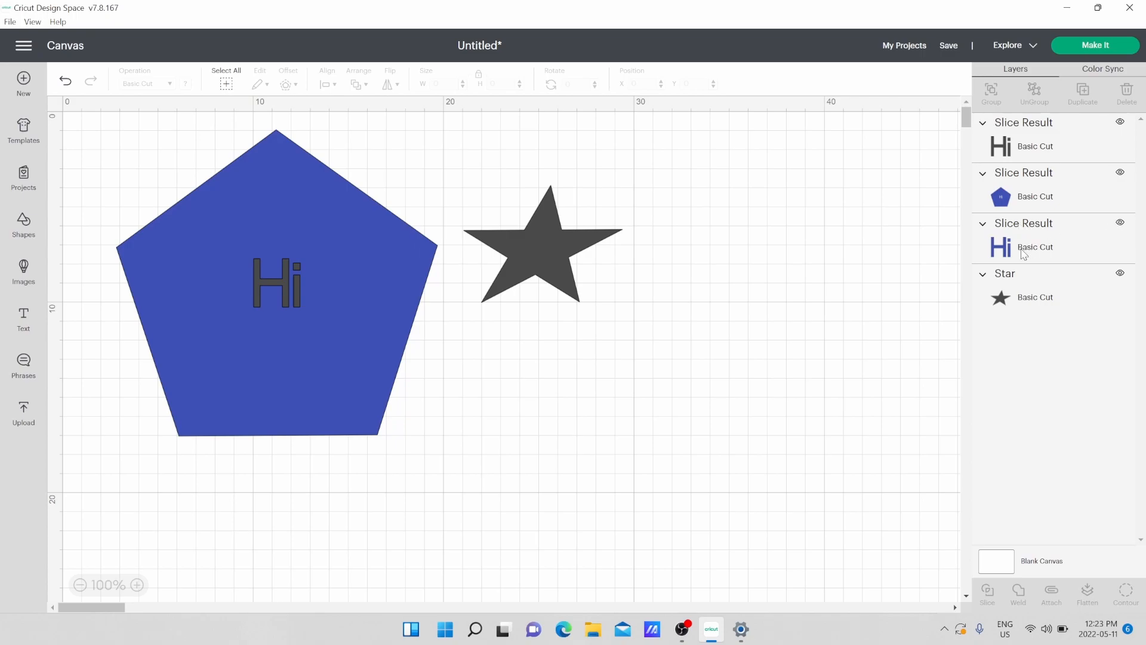
Move the dark "Hi" slice result below the star and the cut pentagon down to about X 2.62, Y 7.81 cm.
click(1024, 253)
drag(282, 278, 496, 368)
drag(282, 289, 278, 420)
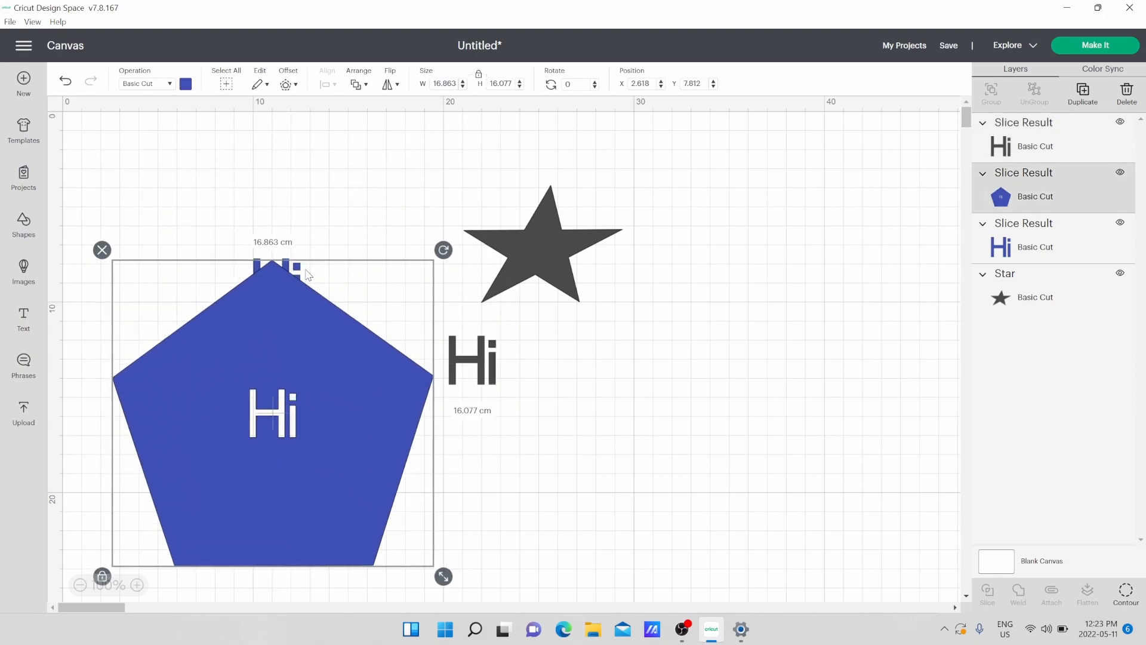
Separate the blue "Hi" from the pentagon, placing it beside the dark "Hi", and move the pentagon to about X 1.81, Y 1.78 cm.
click(297, 239)
drag(287, 262, 270, 324)
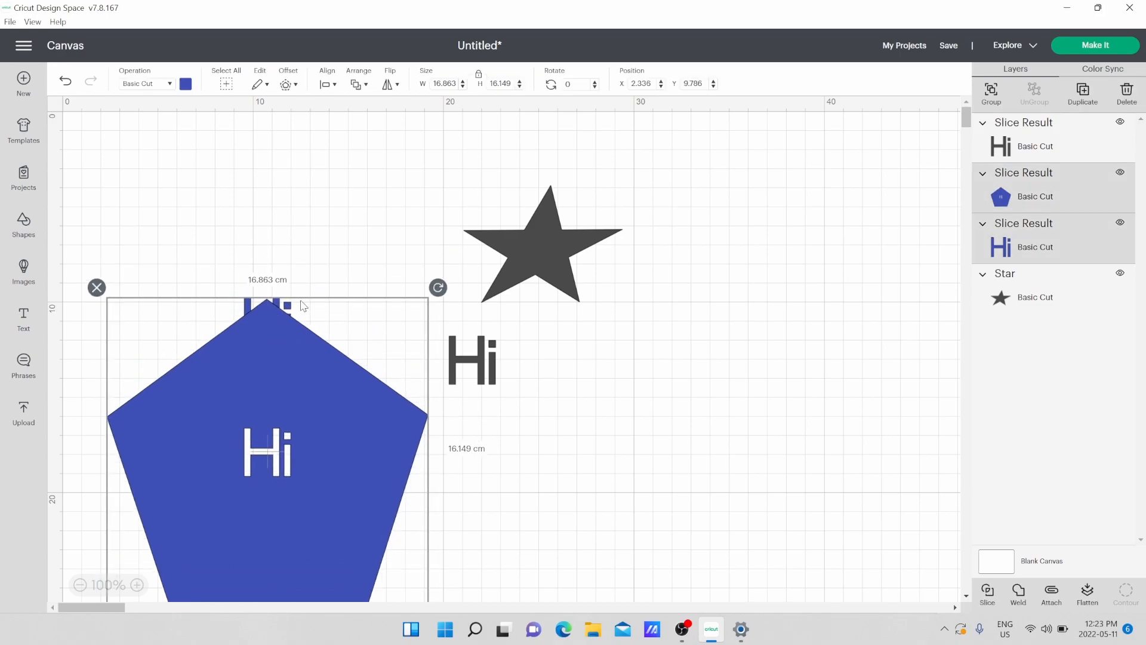
click(300, 263)
click(289, 311)
click(299, 281)
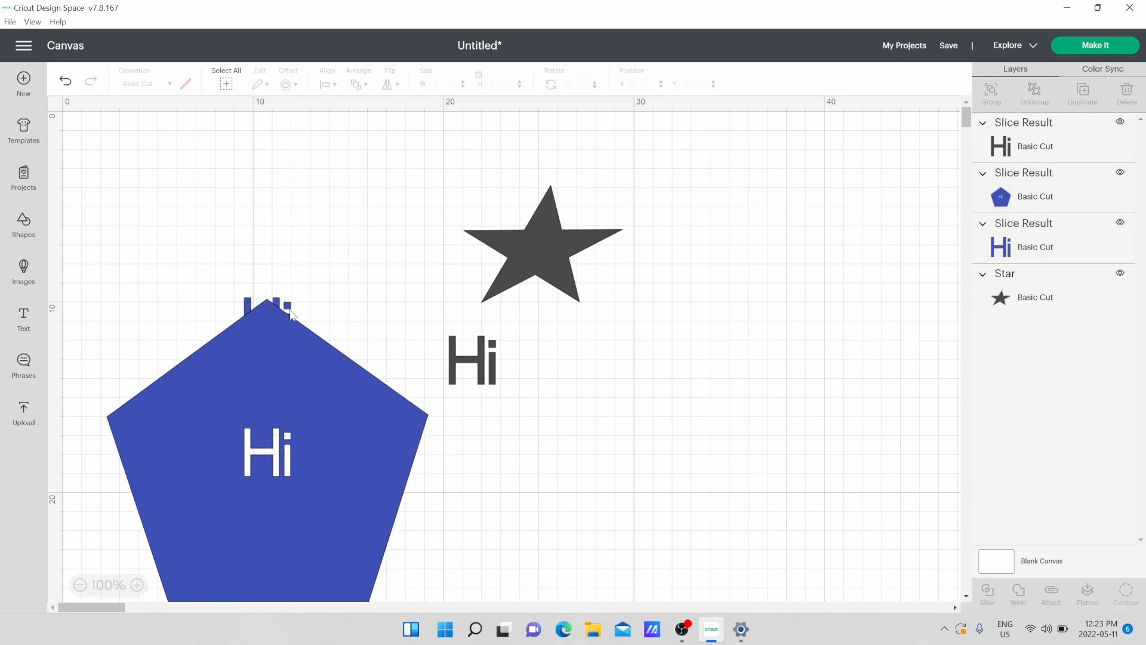
drag(282, 351, 280, 411)
drag(273, 308, 599, 350)
drag(286, 418, 277, 203)
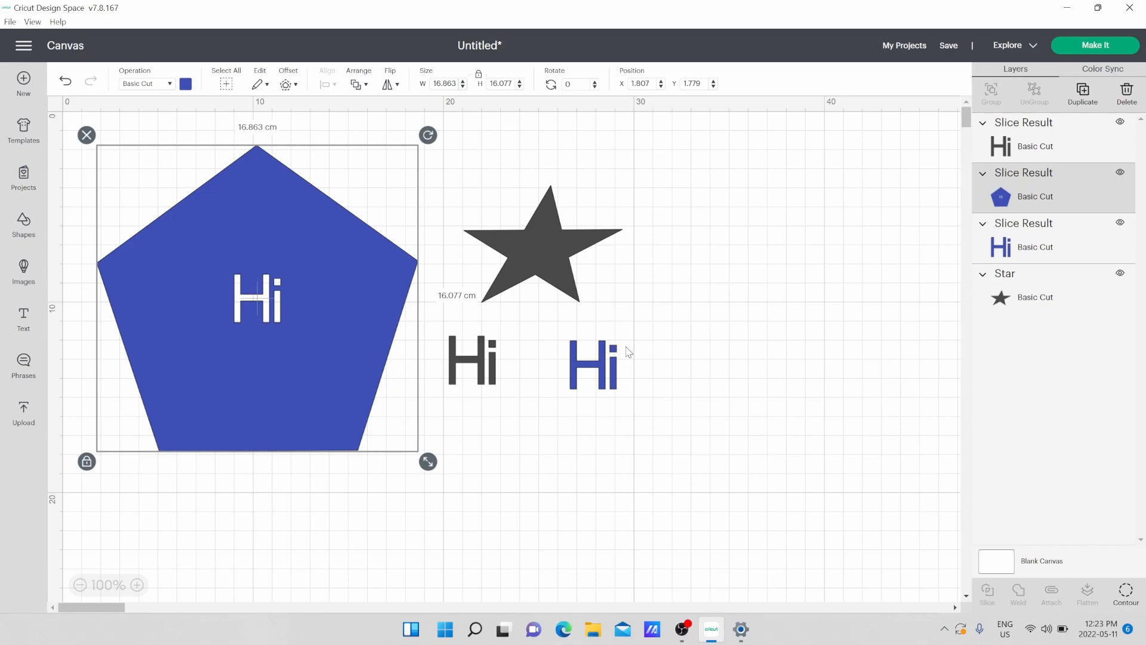
click(648, 411)
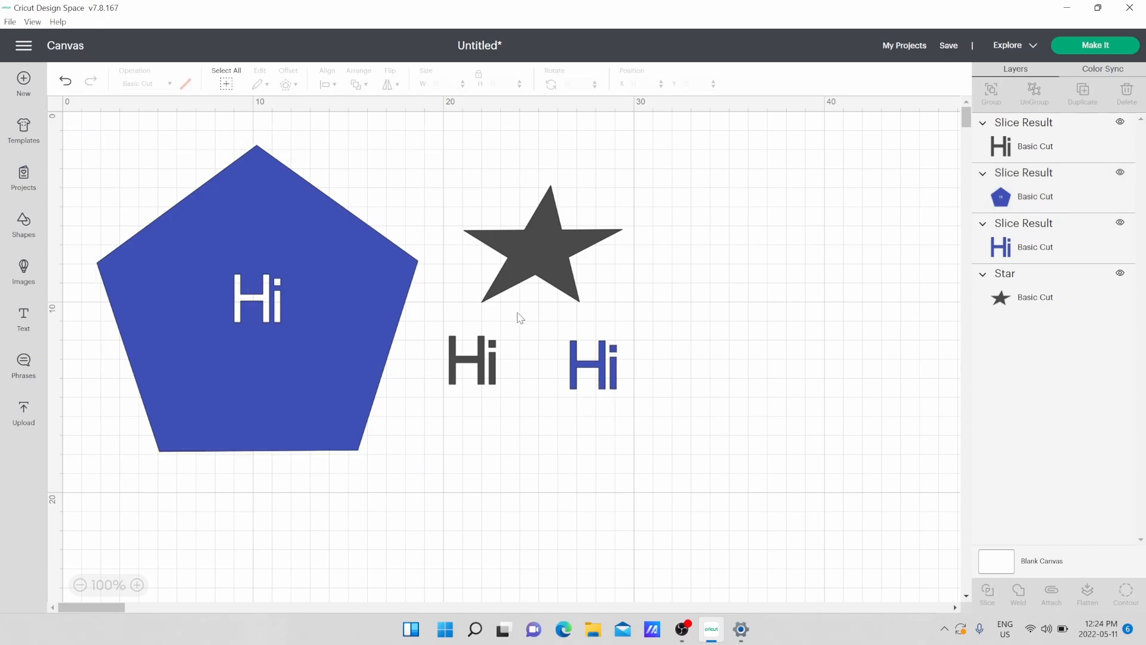
Move the blue "Hi" to about X 25.18, Y 2.66 cm and the dark "Hi" to about X 17.03, Y 1.57 cm.
click(473, 359)
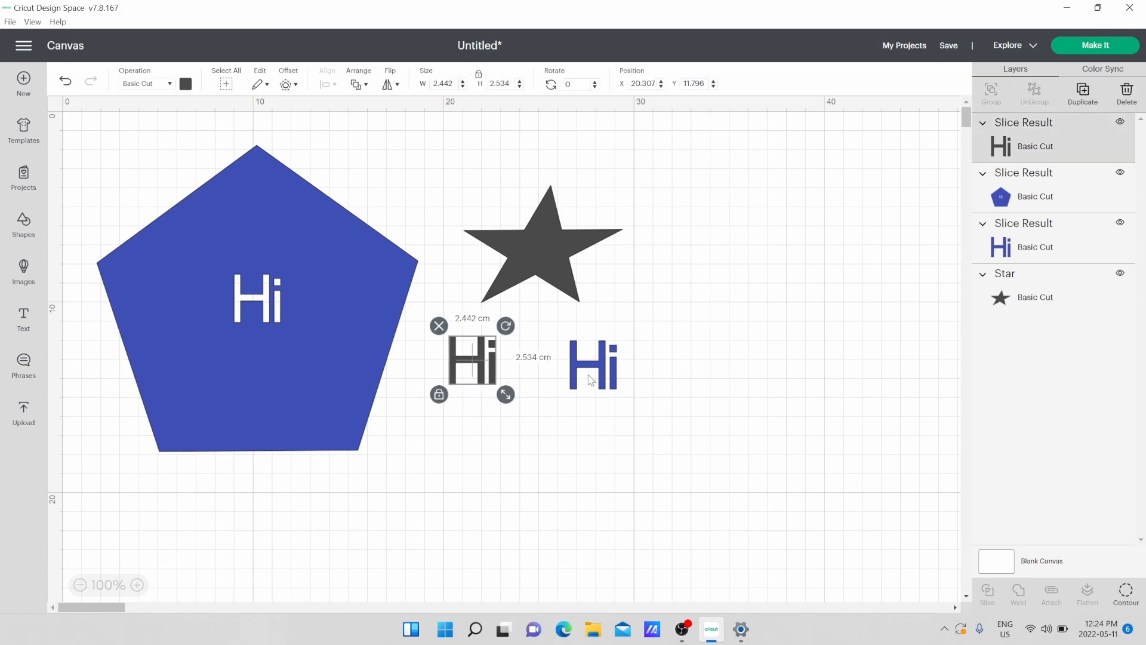
drag(593, 381, 564, 202)
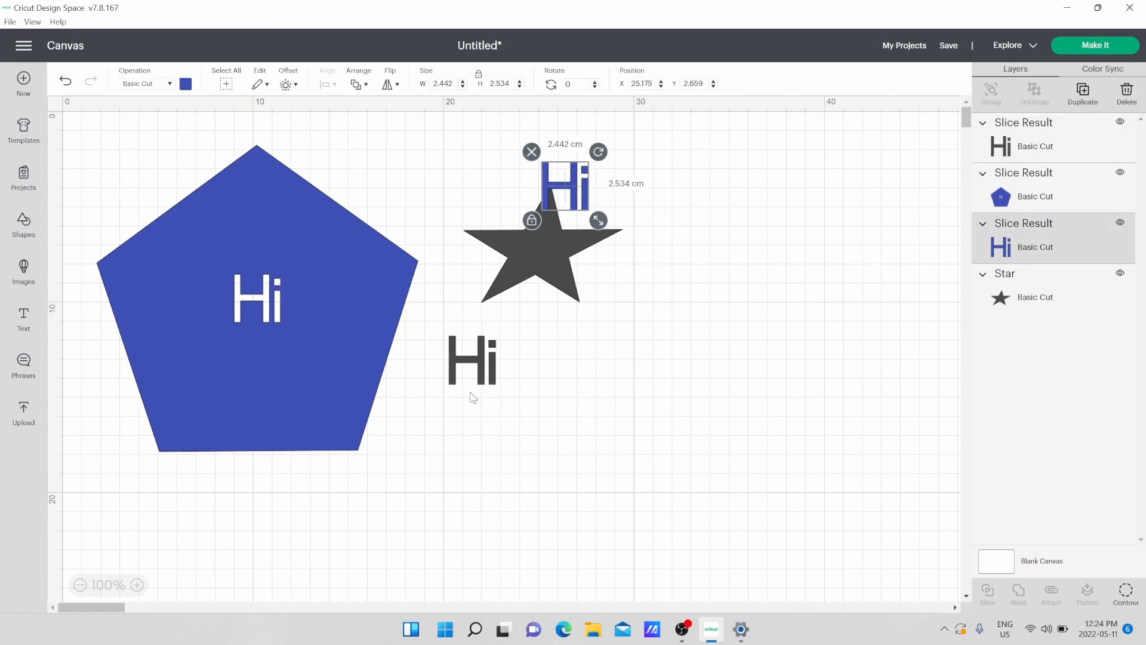
click(480, 375)
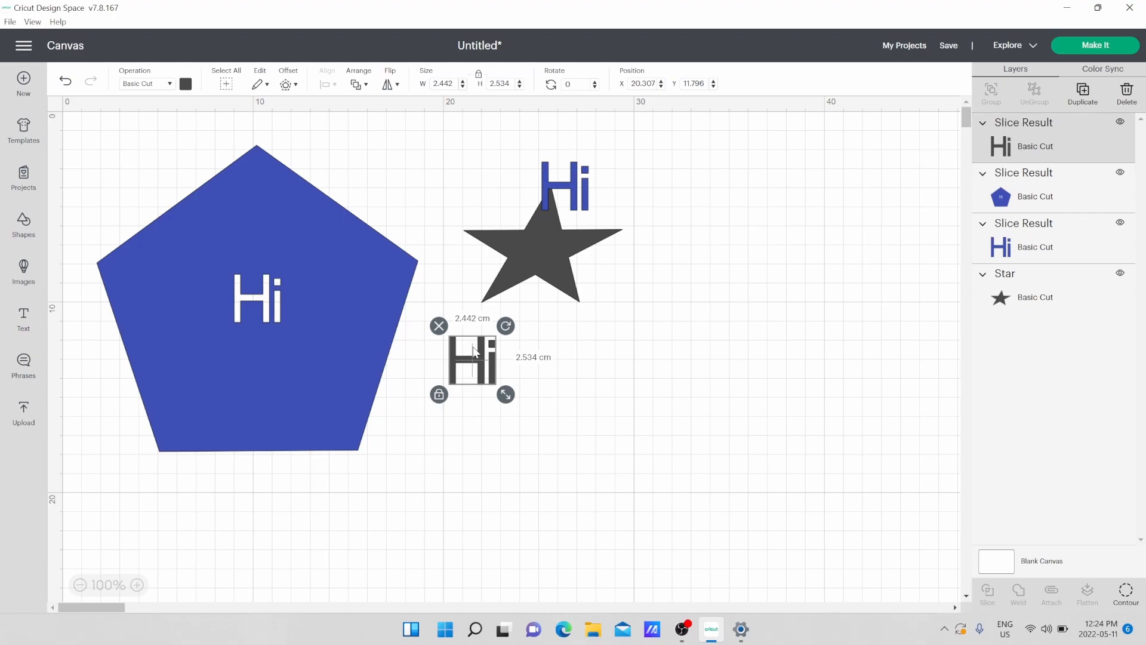
drag(482, 364, 418, 170)
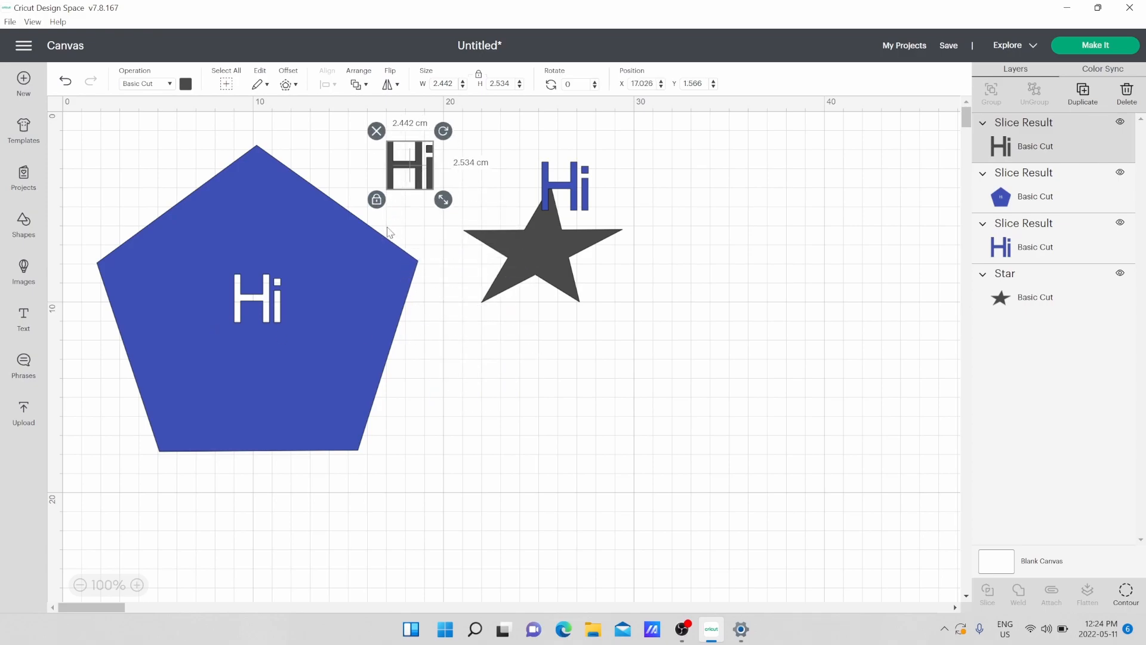
Add the text "Split" and place it below the star at about X 20.99, Y 13.97 cm.
click(36, 323)
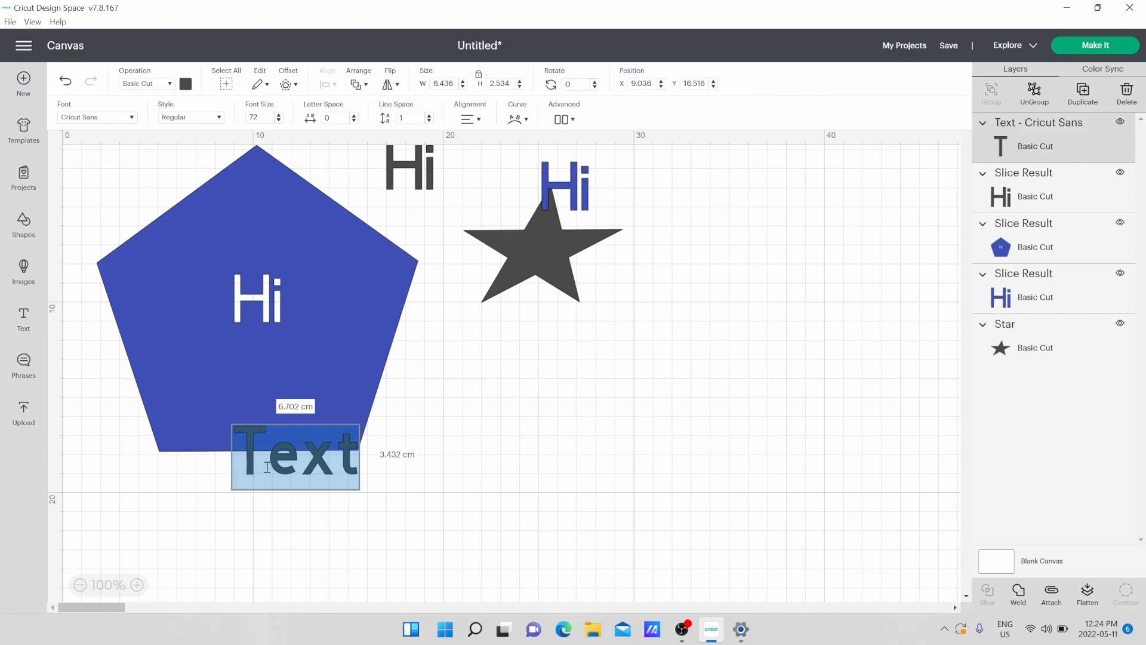
text(A)
key(BackSpace)
text(Sp)
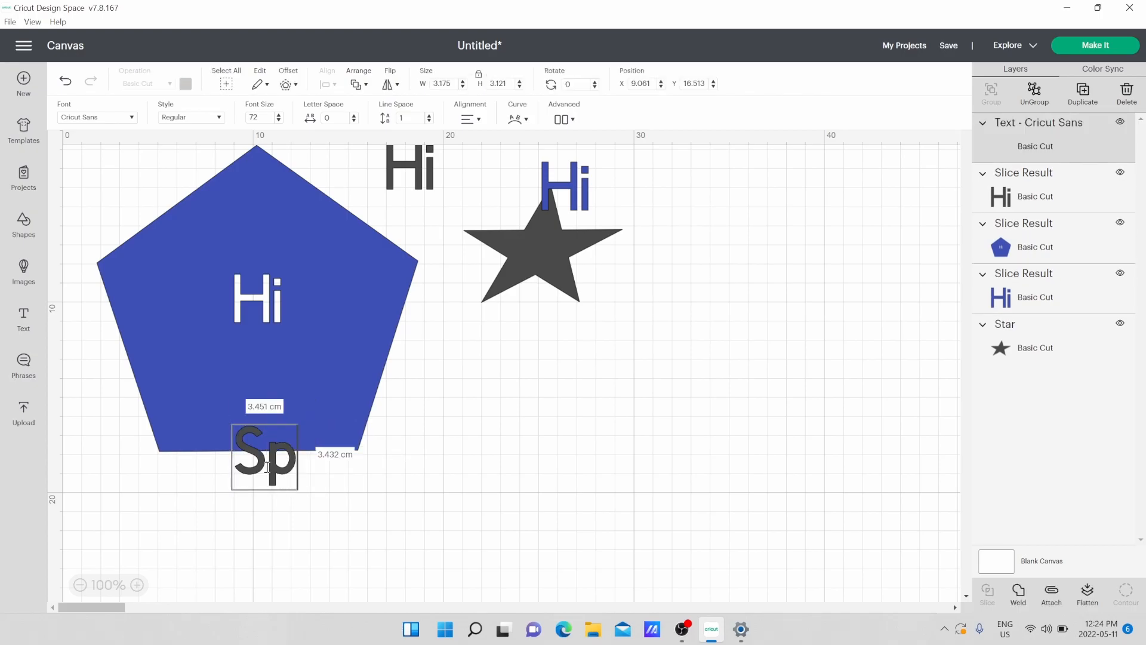
text(lit)
click(326, 481)
drag(295, 478, 522, 423)
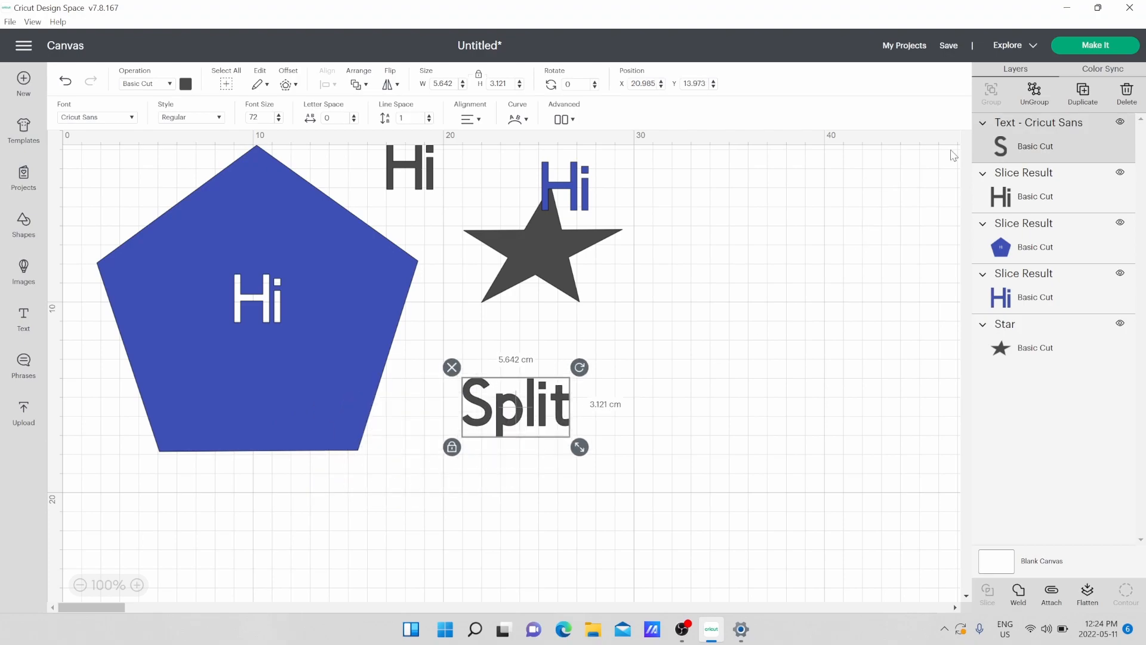
Ungroup the "Split" text into separate letters and move the S and the p so they touch.
click(1035, 91)
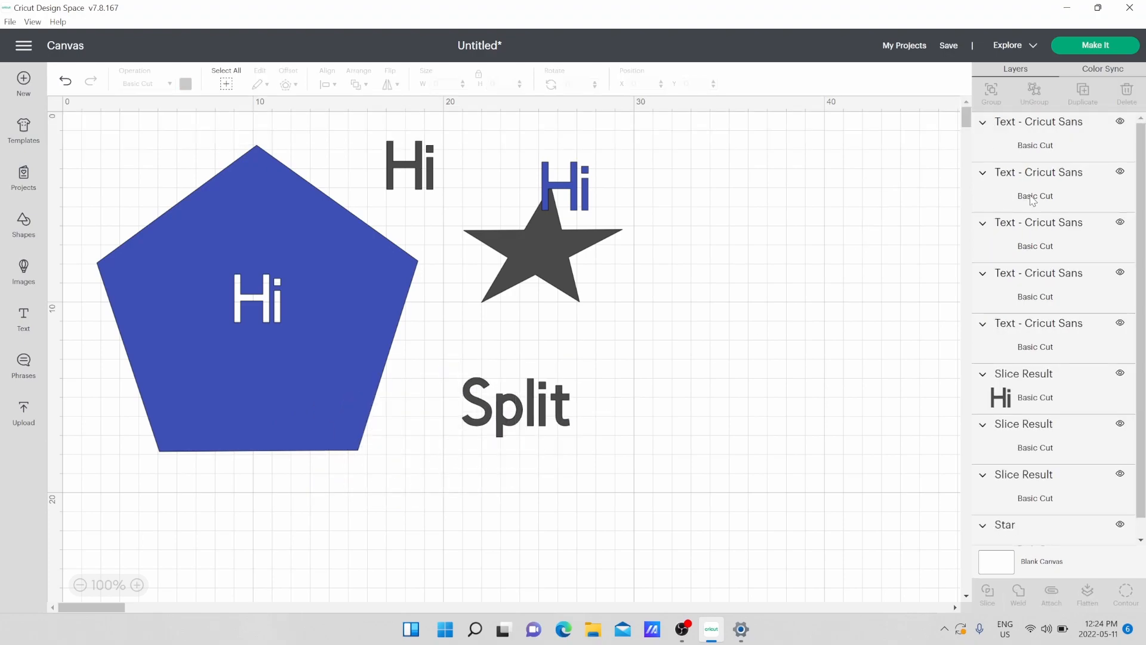
click(477, 415)
drag(477, 414, 530, 476)
drag(497, 427, 493, 401)
Enlarge the letter l to about 0.43 by 3.25 cm against the p, and shift the i and t closer to it.
click(531, 407)
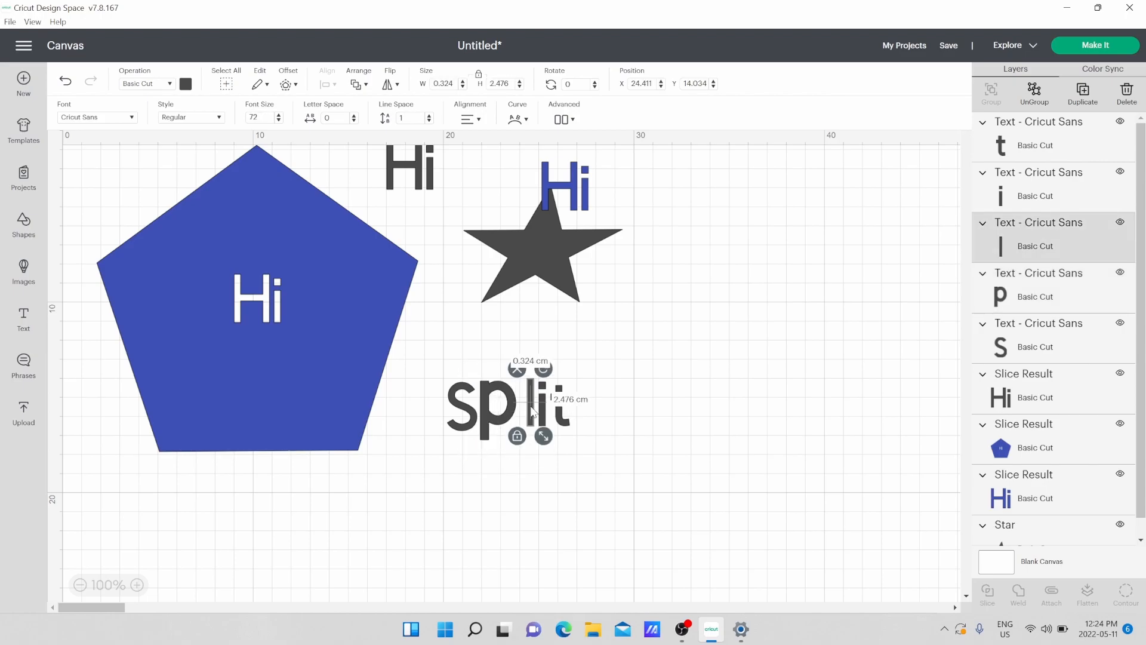
drag(543, 436, 523, 424)
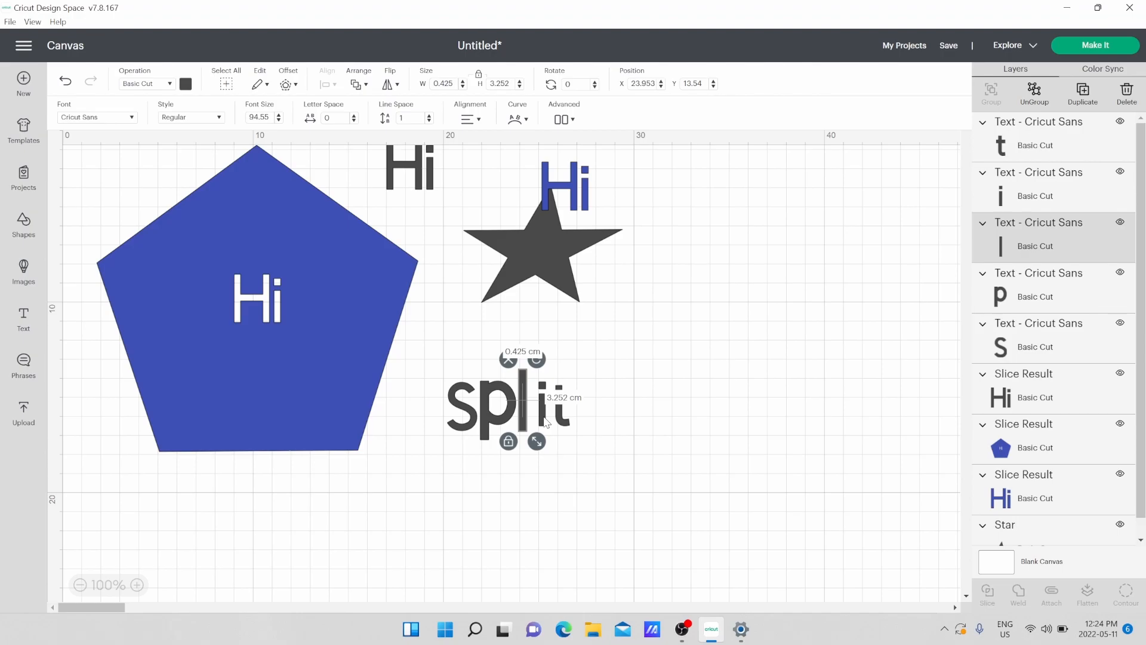
click(545, 422)
drag(568, 421, 563, 407)
click(624, 461)
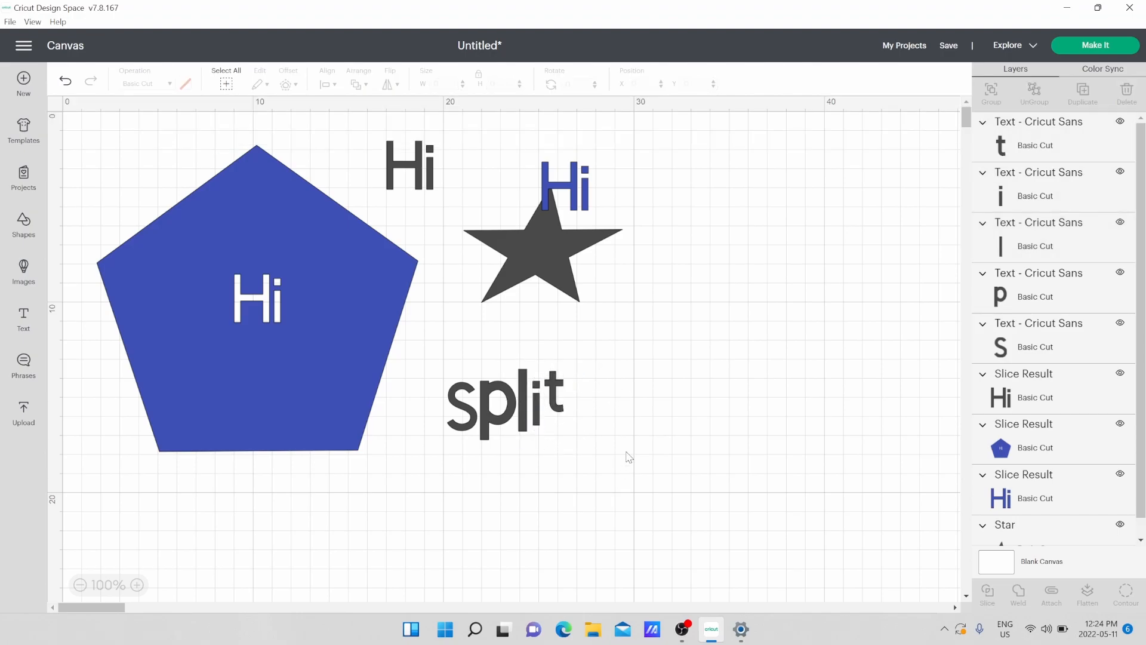
Weld the five letters of "Split" into one shape and move it to about X 31.18, Y 2.32 cm.
drag(590, 363, 431, 478)
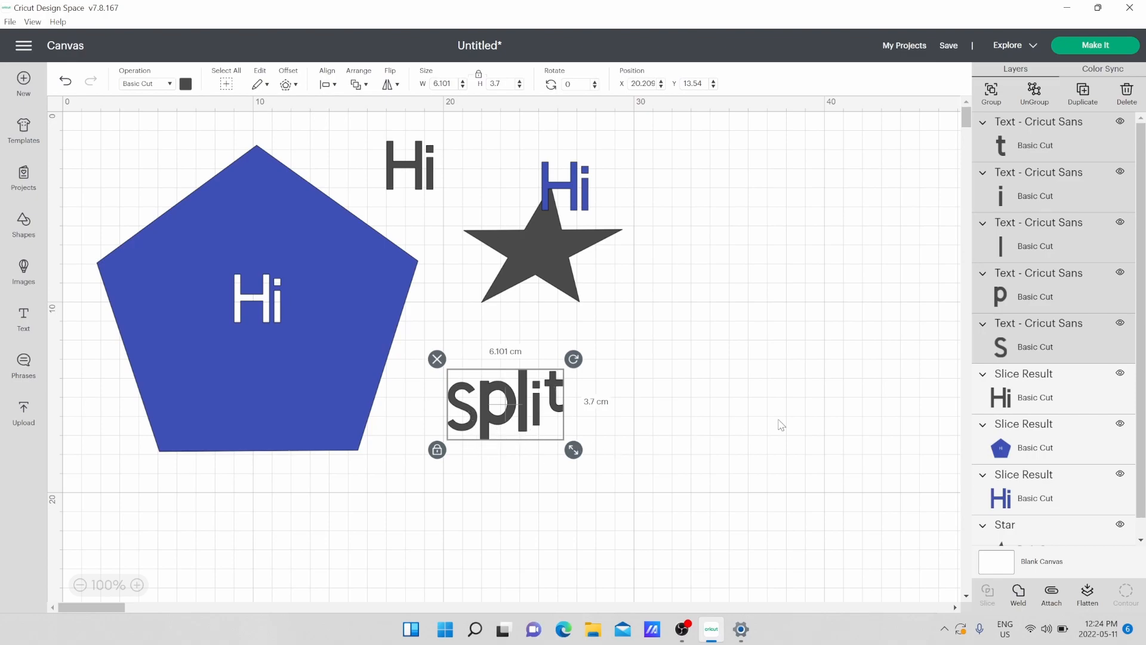
click(1020, 596)
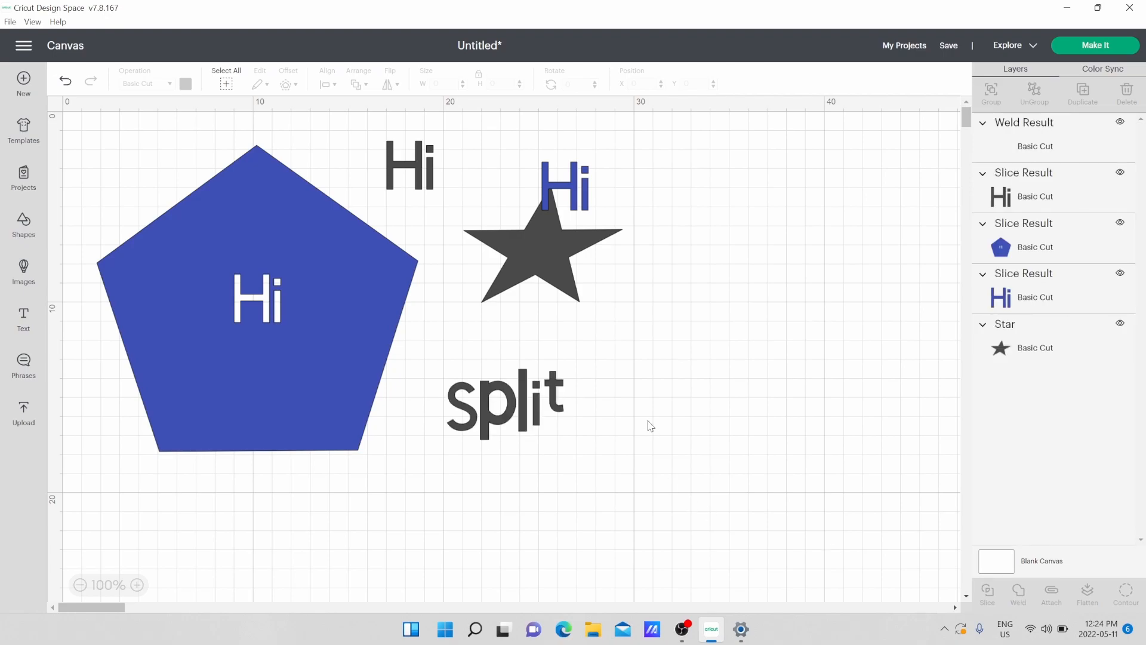
drag(480, 431, 512, 420)
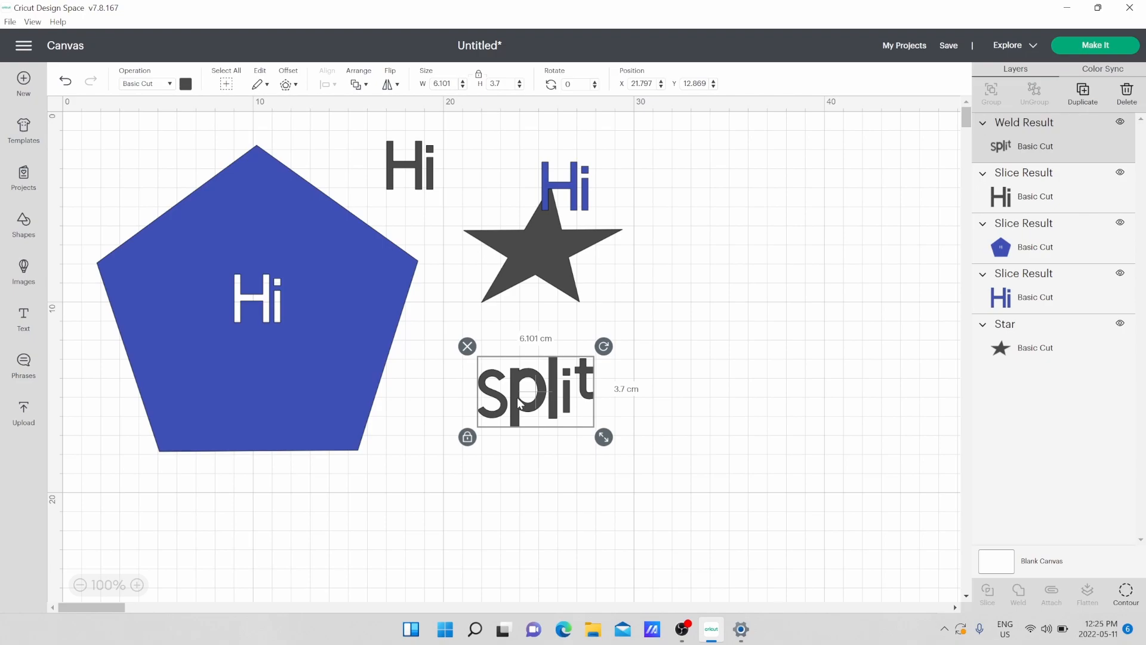
drag(518, 403, 711, 190)
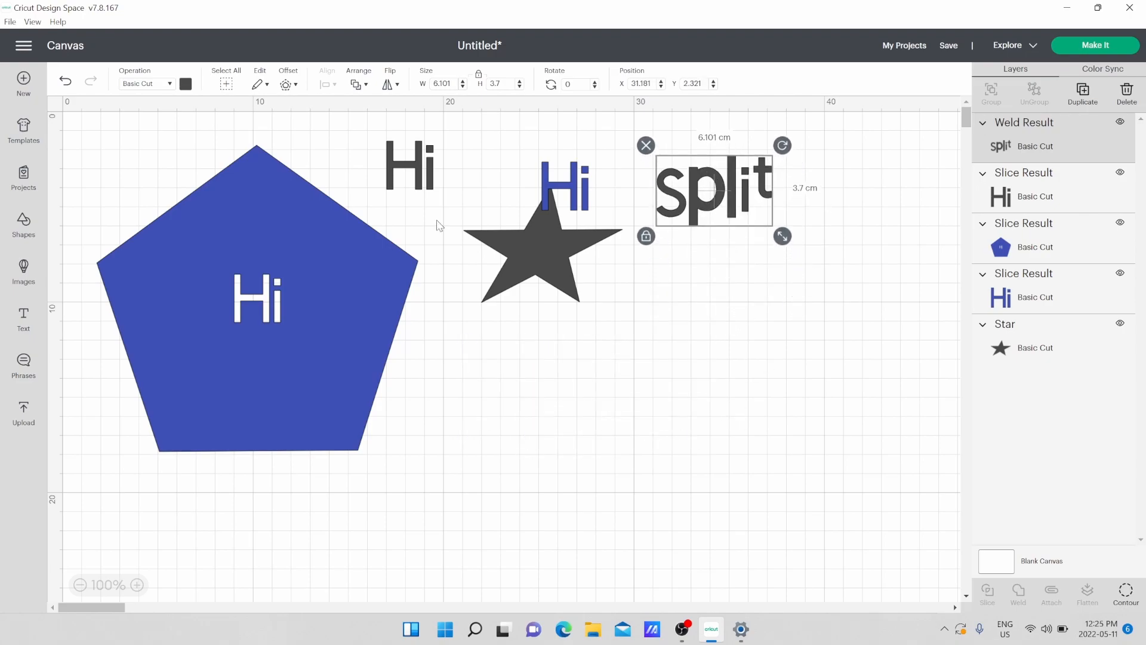
click(31, 330)
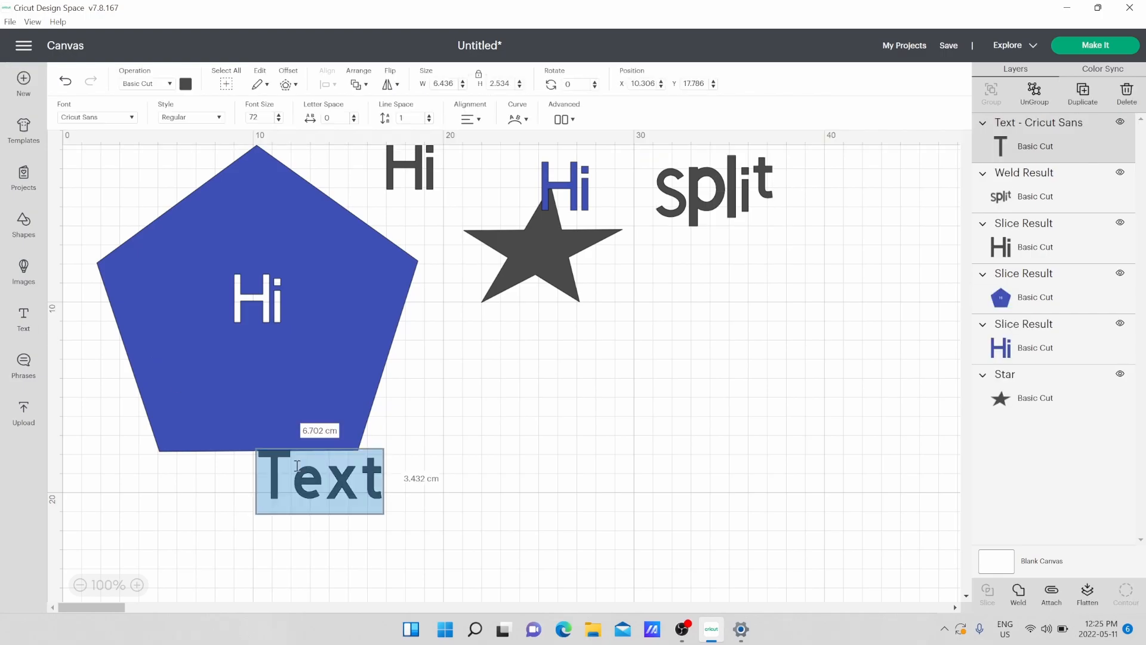
click(464, 389)
click(313, 490)
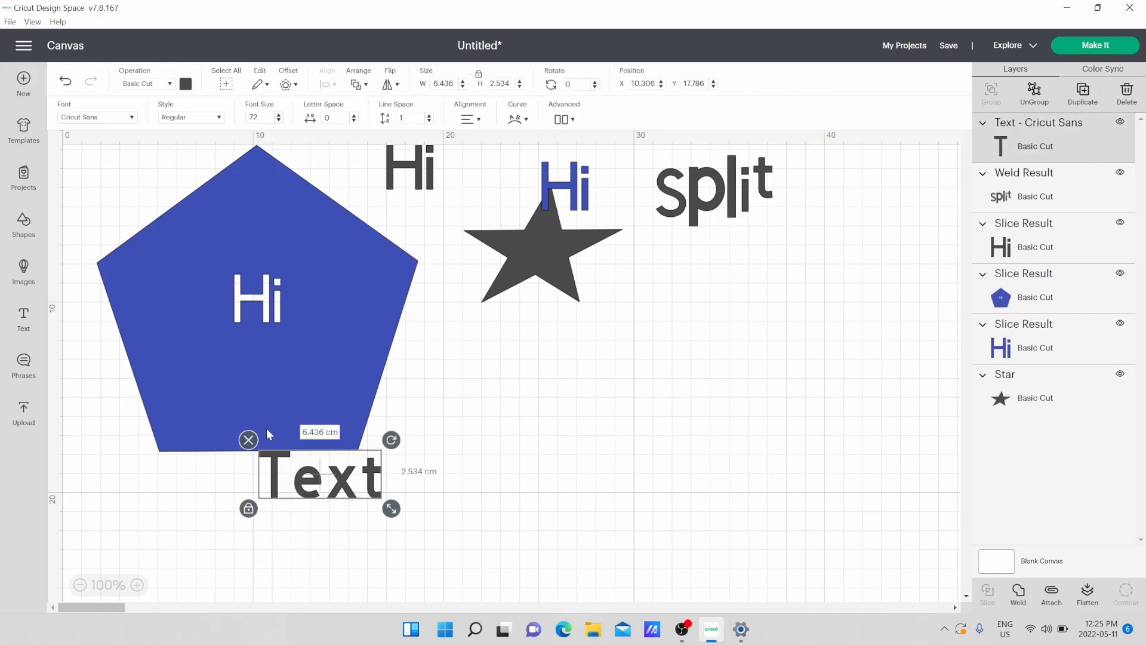
click(249, 440)
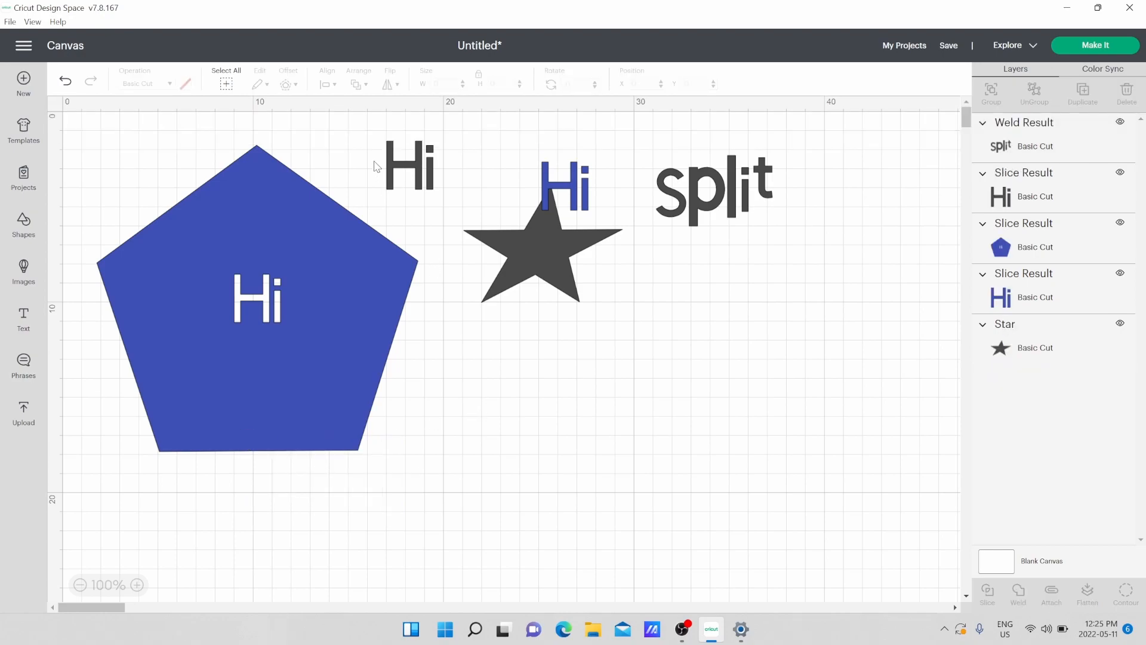
Move the blue "Hi" below the star, attach it to the pentagon, and move the attached pair to about X 4.59, Y 3.68 cm.
drag(561, 194, 466, 364)
drag(526, 343, 255, 421)
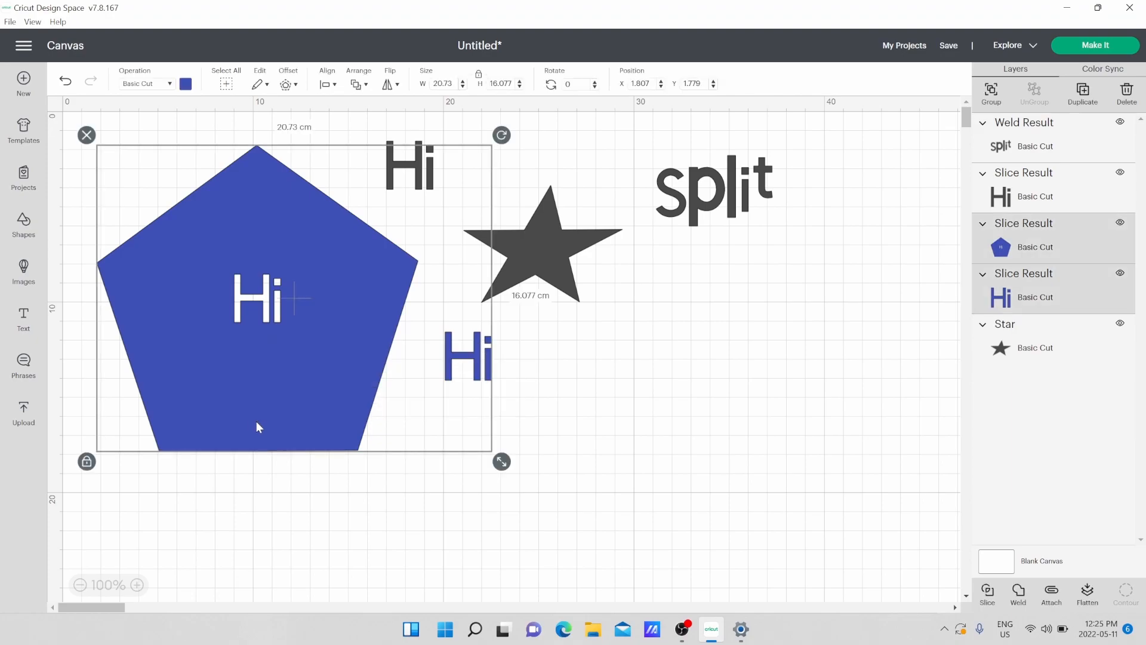
click(1053, 599)
drag(331, 329, 374, 359)
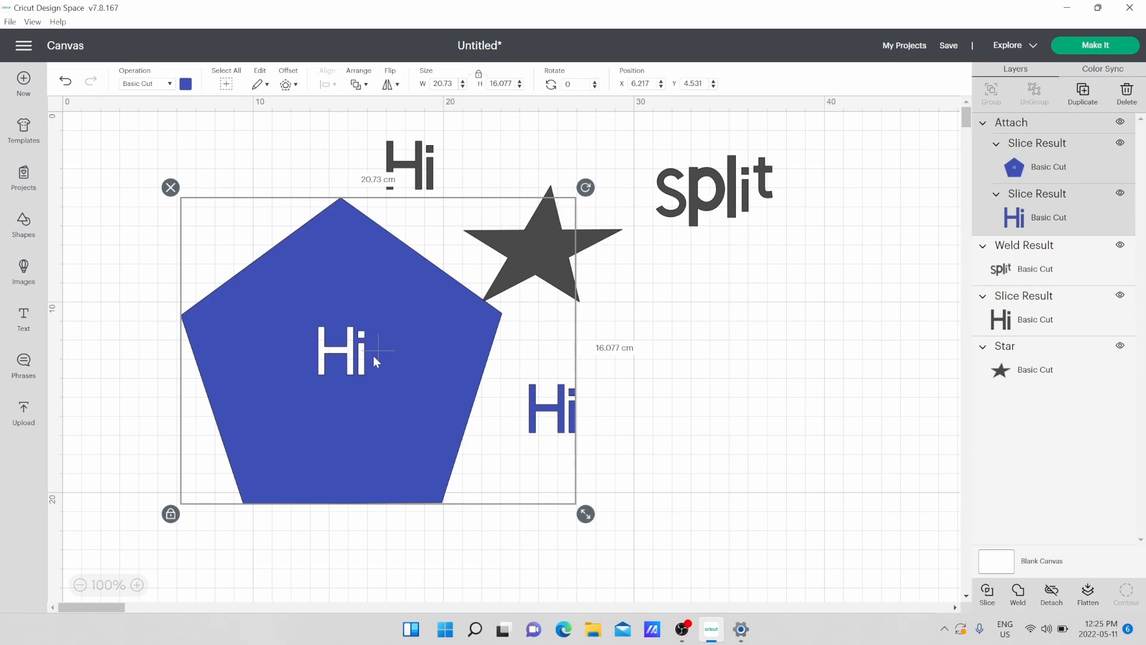
drag(374, 356, 294, 327)
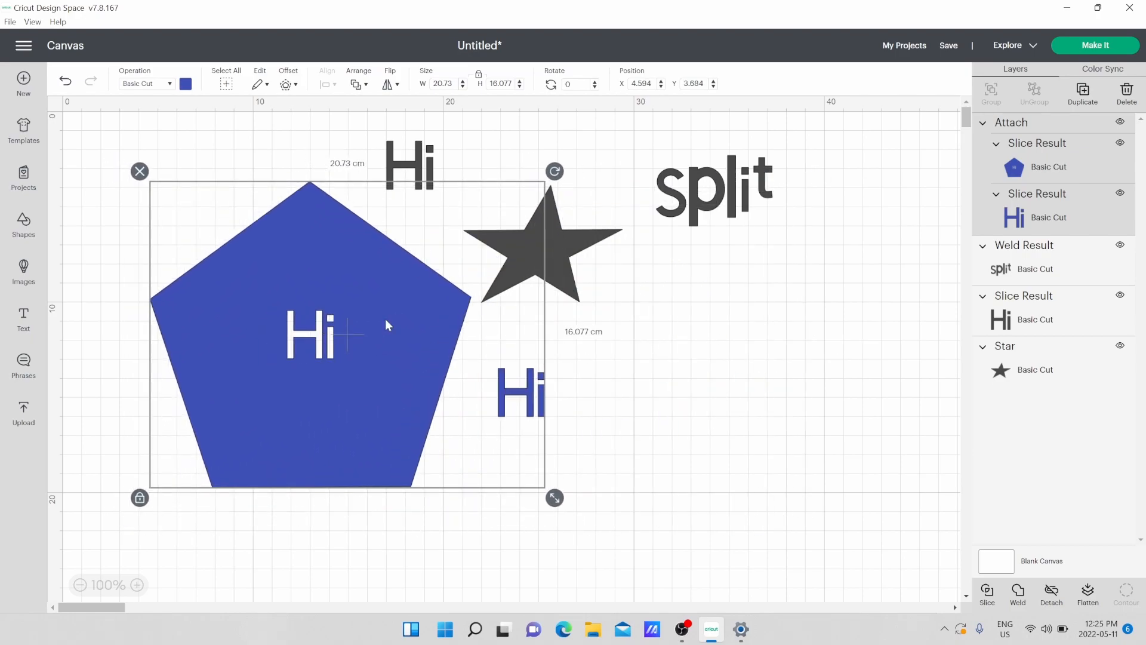
Bring the star to the front and place it on the pentagon at about X 10.87, Y 12 cm.
click(688, 380)
drag(554, 249, 570, 282)
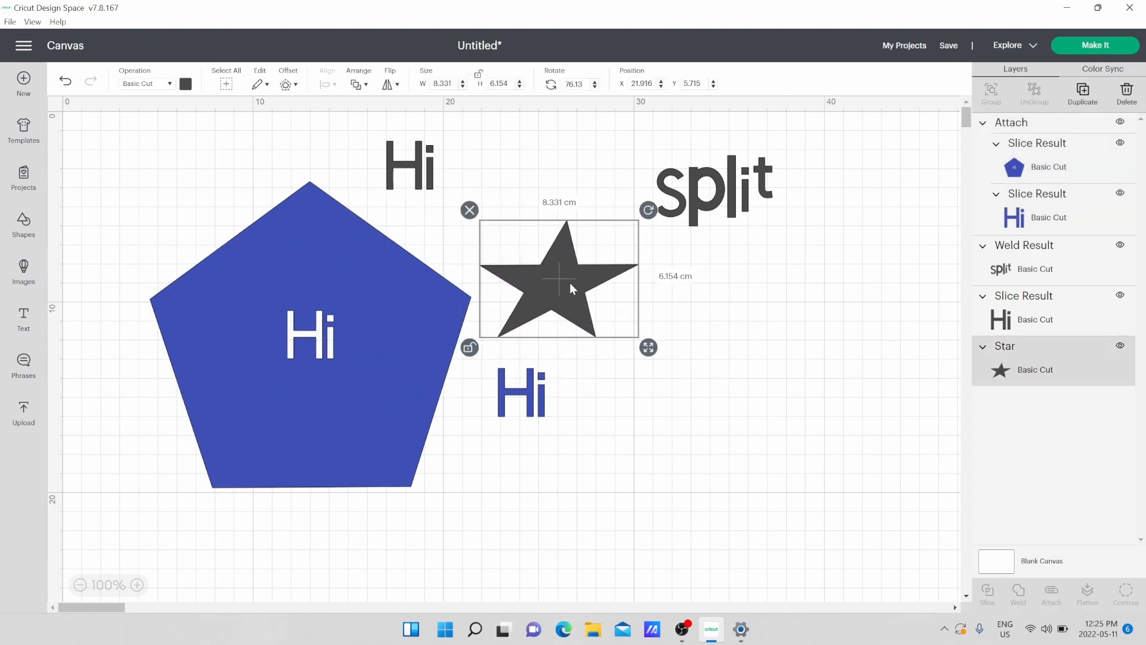
click(355, 84)
click(368, 106)
drag(563, 268, 352, 387)
click(353, 387)
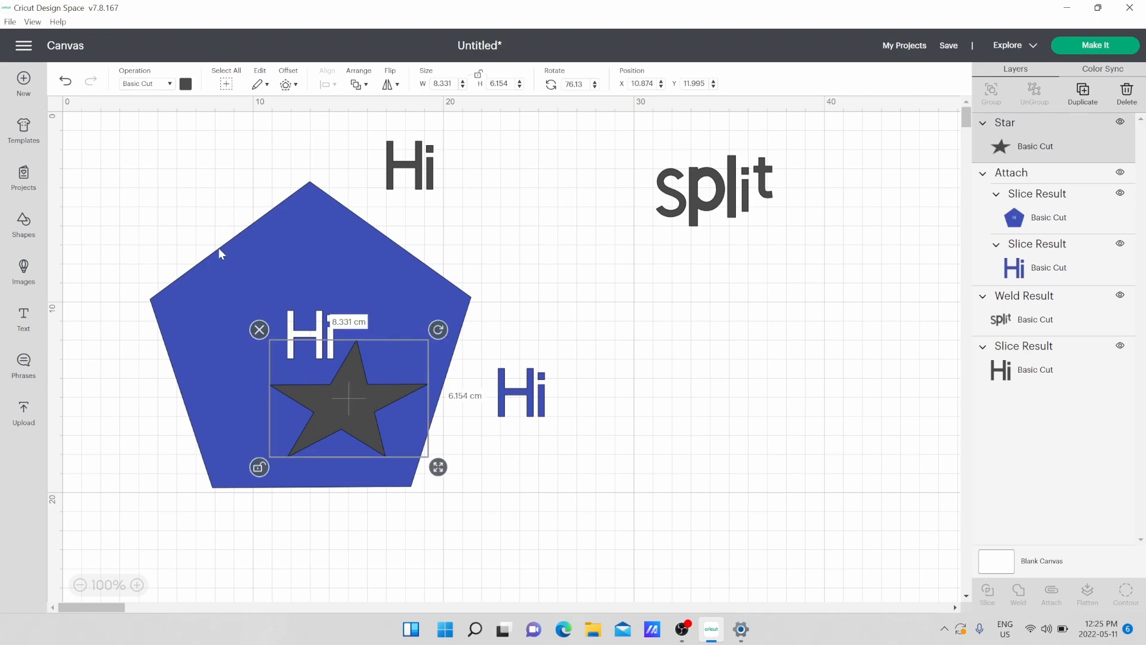
Flatten the star together with the attached pentagon and blue "Hi".
click(156, 214)
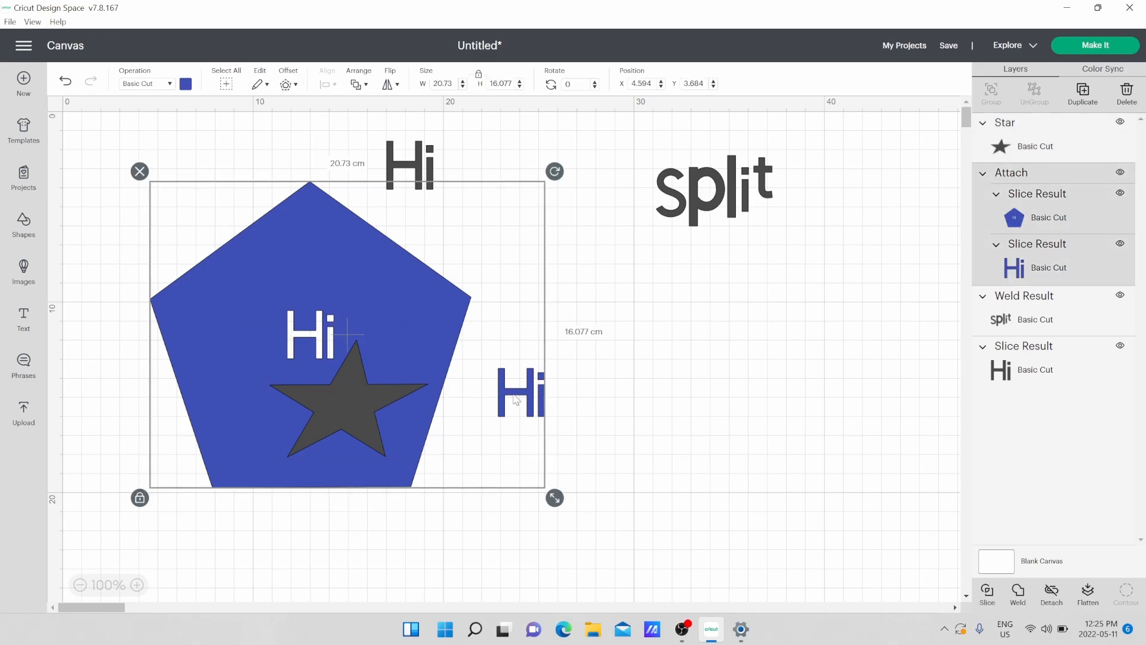
drag(599, 307, 287, 457)
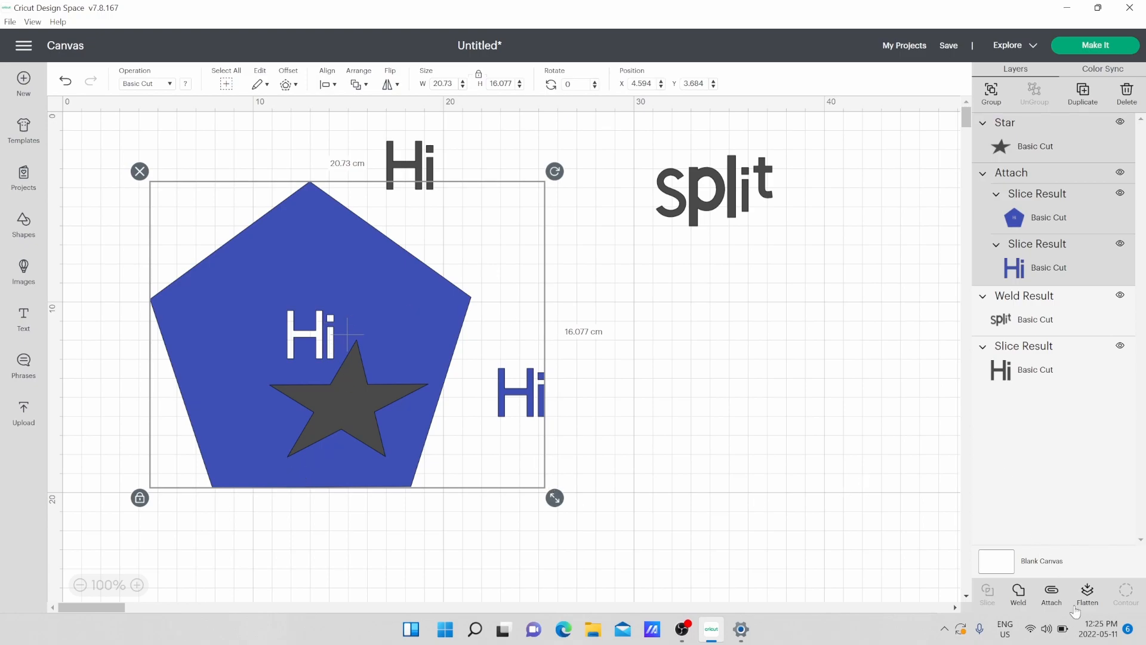
click(1088, 593)
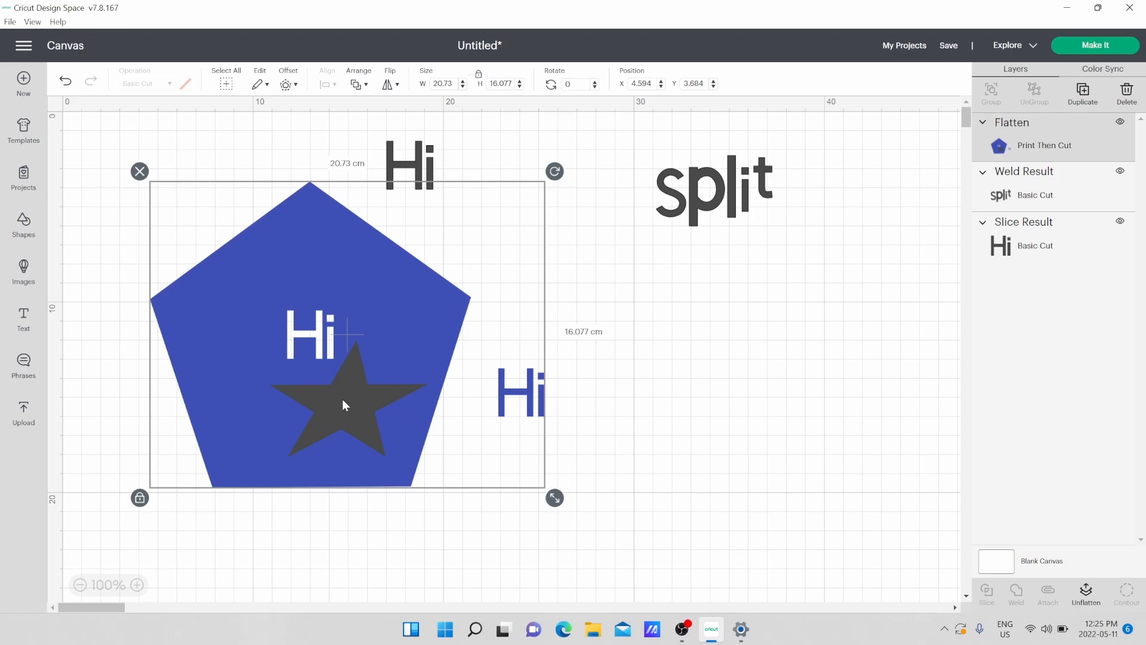
Unflatten the pentagon design at about X 5.05, Y 4.53 cm and pull the star out to about X 32.11, Y 7.13 cm.
drag(376, 310, 507, 307)
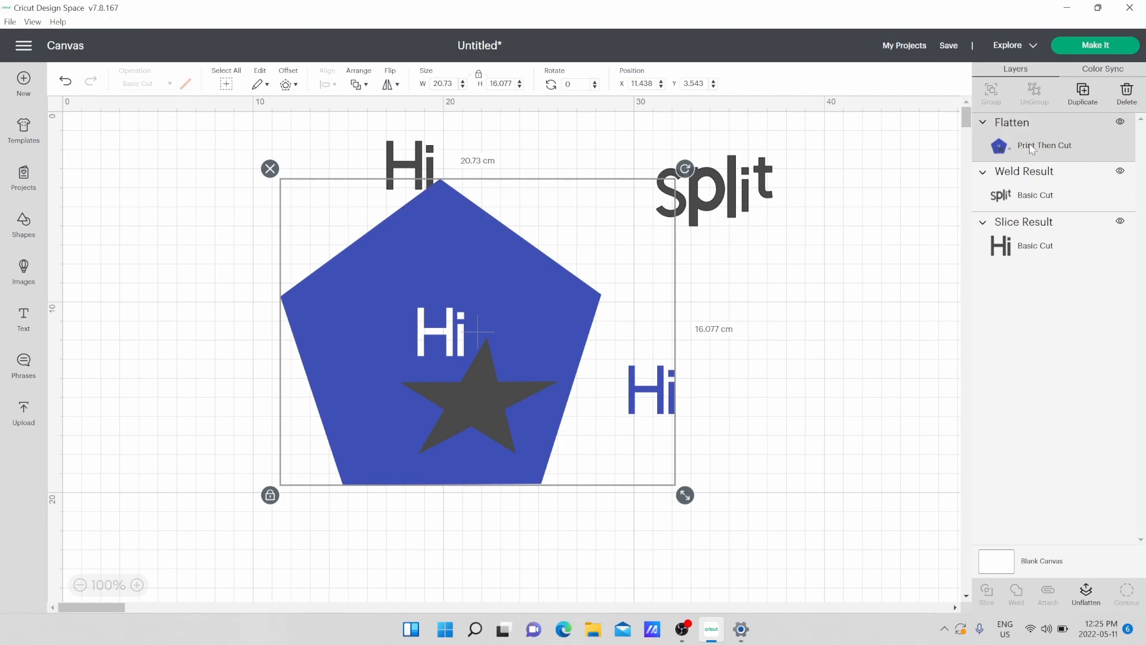
drag(529, 330, 407, 348)
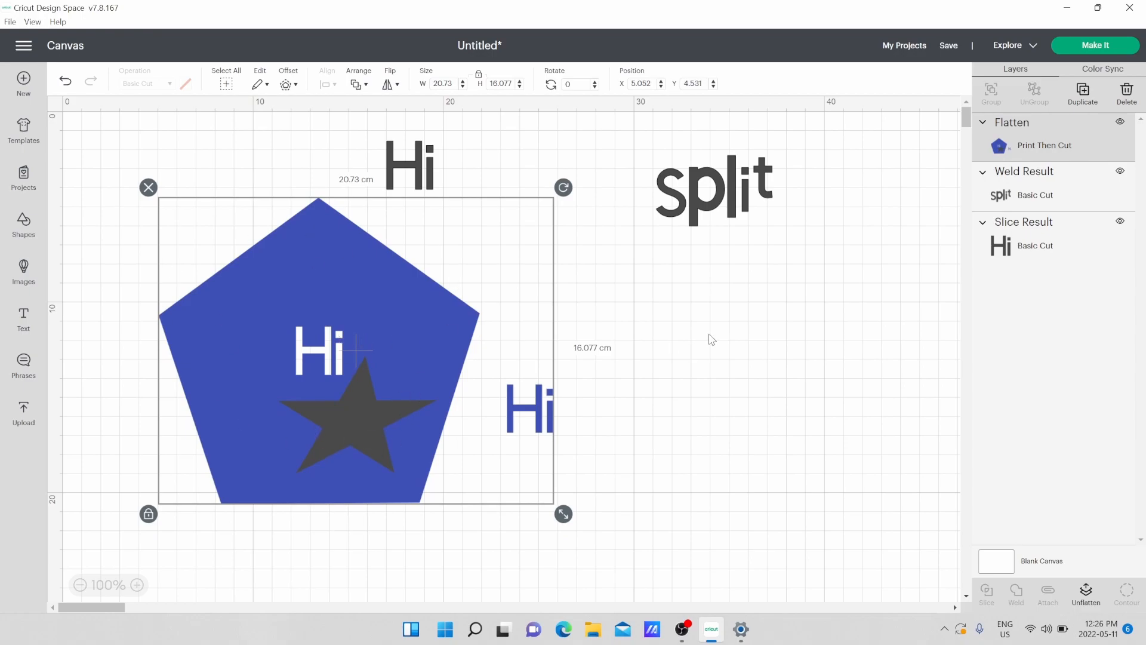
click(1086, 597)
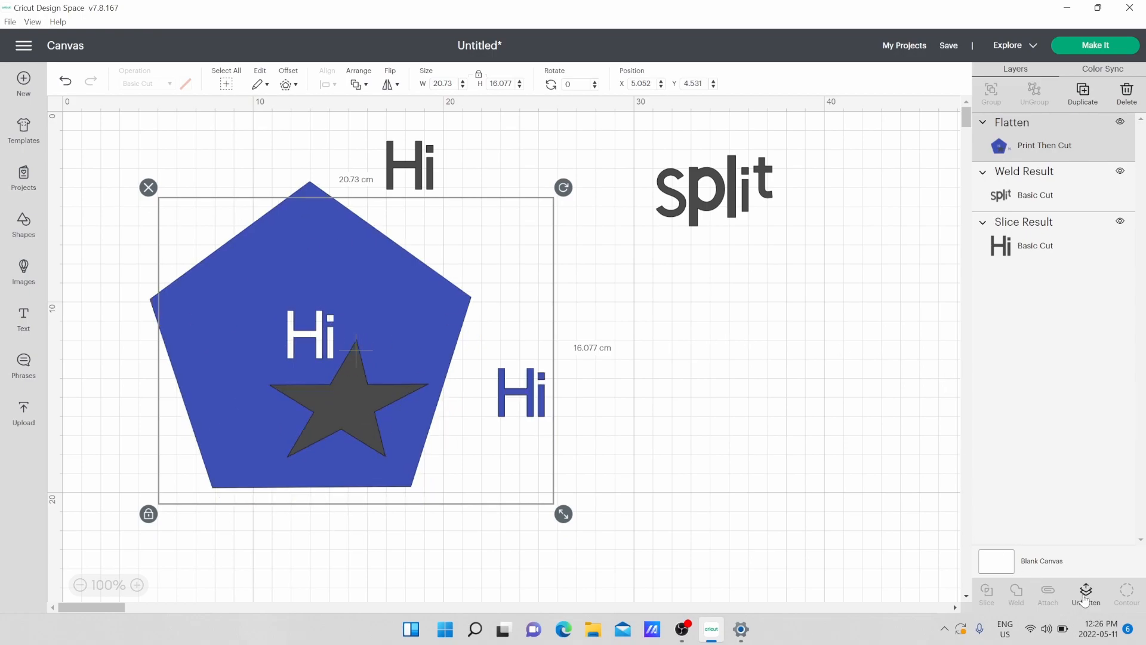
drag(349, 406, 752, 303)
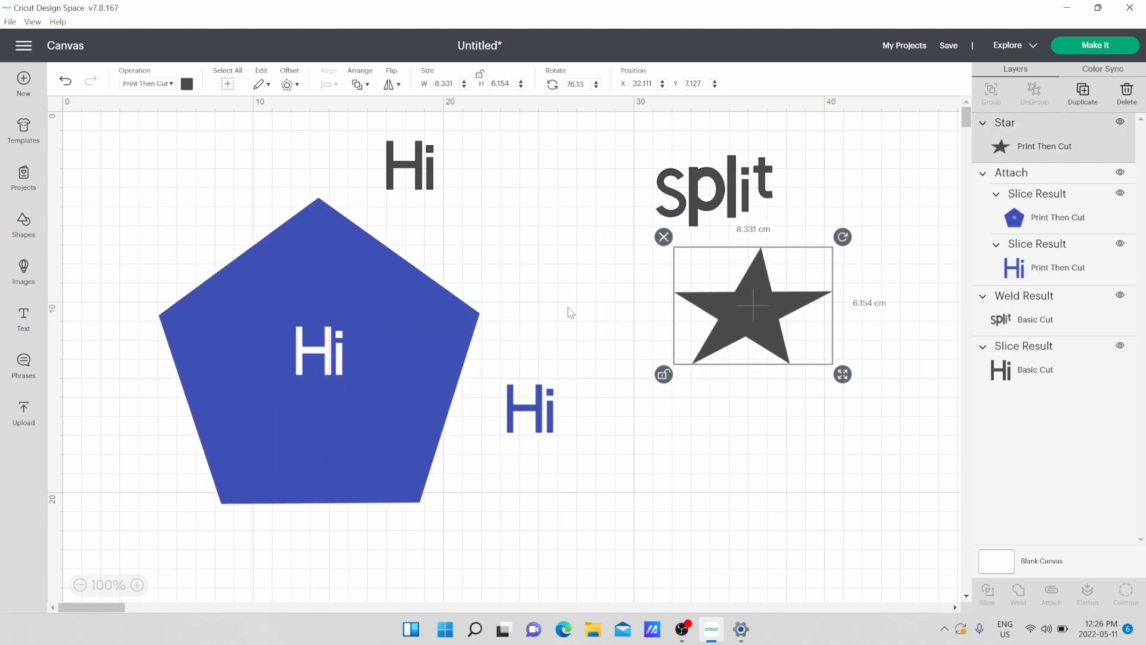
Detach the blue "Hi" from the pentagon, place it between the black "Hi" and "split", and move the pentagon to about X 2.72, Y 1.57 cm.
click(466, 334)
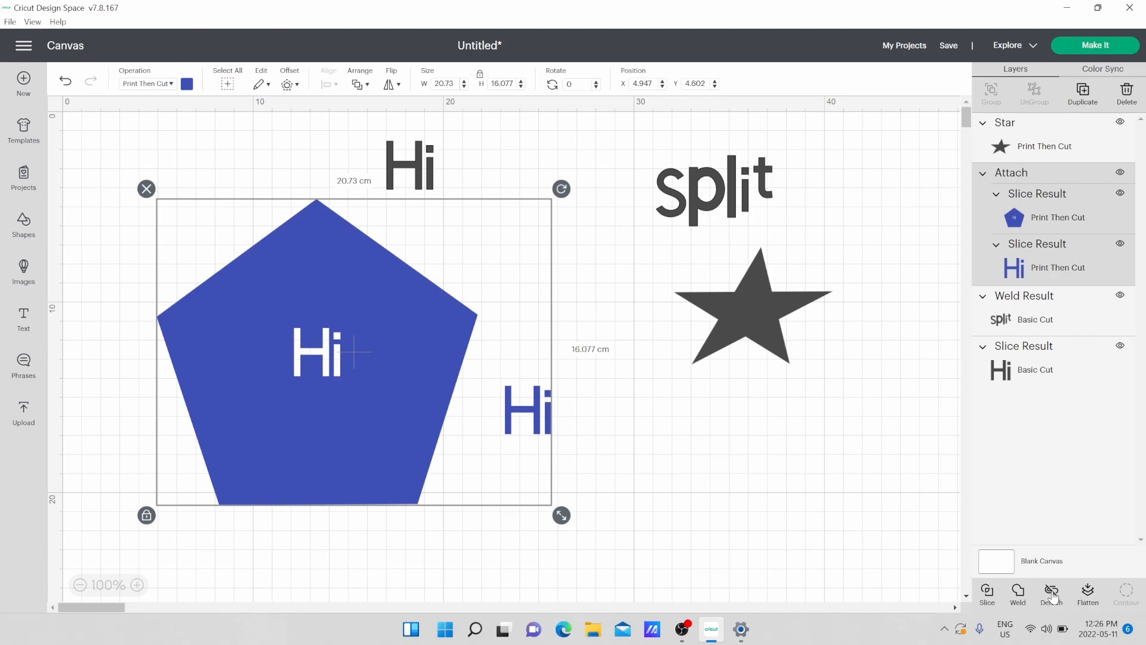
click(1052, 594)
drag(537, 429, 602, 422)
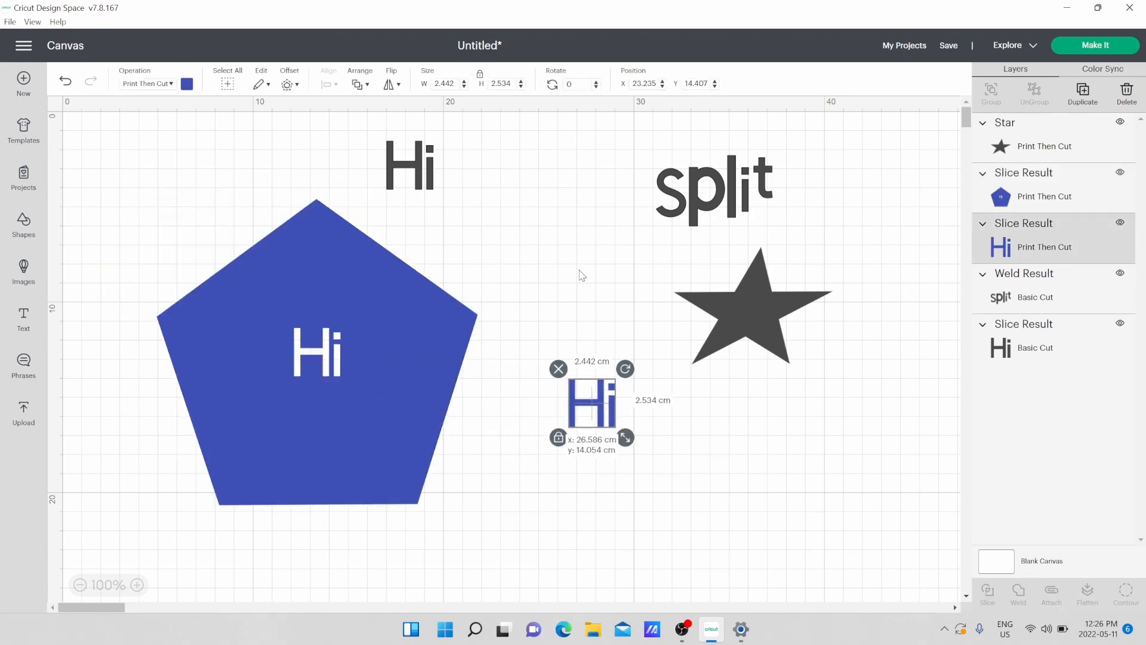
drag(582, 276, 555, 215)
click(374, 358)
drag(373, 358, 353, 335)
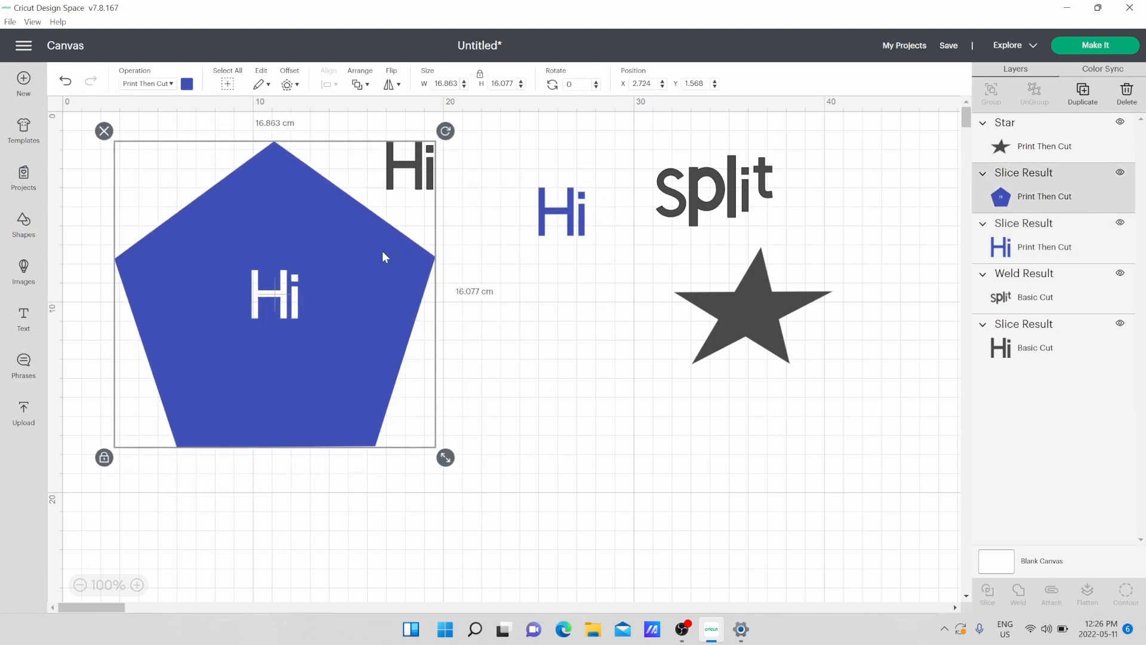
Move "split" to about X 25.40, Y 10.29 cm and place a new square over its "s" at about X 21.87, Y 9.88 cm.
drag(745, 190, 620, 358)
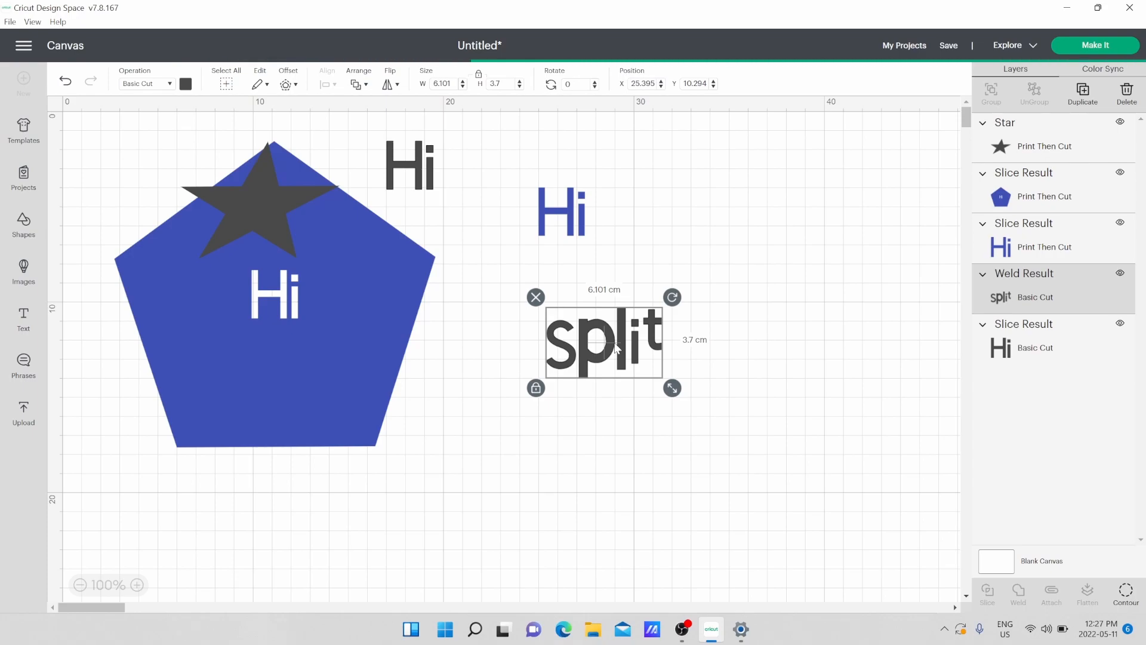
click(35, 239)
click(95, 361)
drag(471, 471, 537, 362)
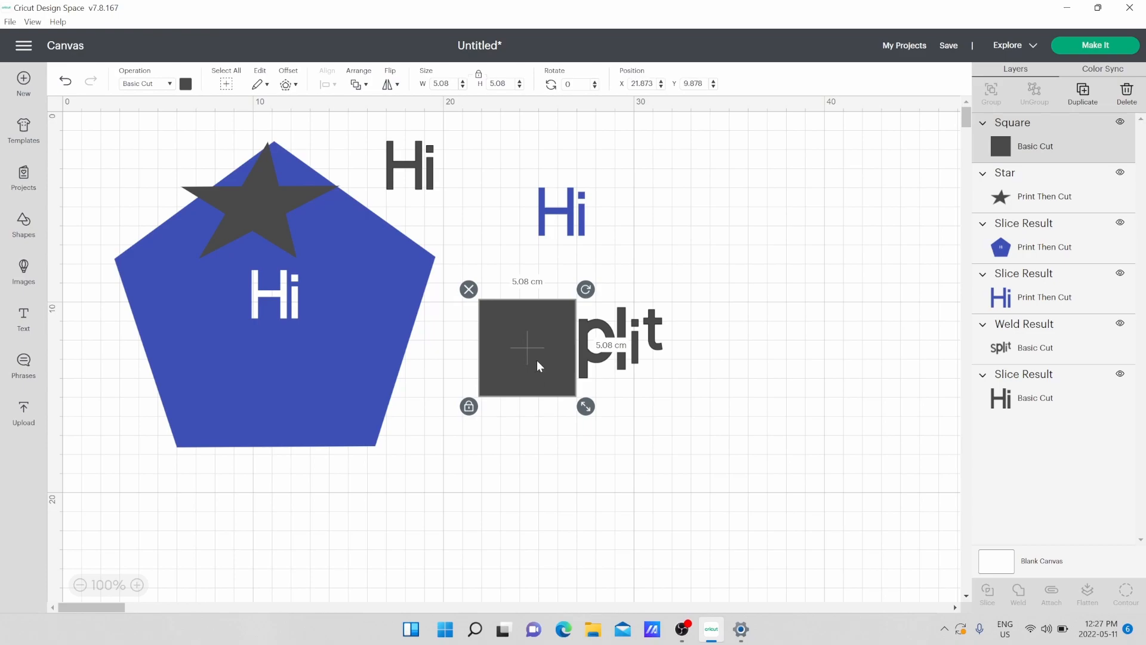
Slice the square with "split" and separate the pieces, placing "plit" at about X 31.86, Y 4.44 cm and one "s" at about X 24.09, Y 8.65 cm.
drag(729, 313, 526, 393)
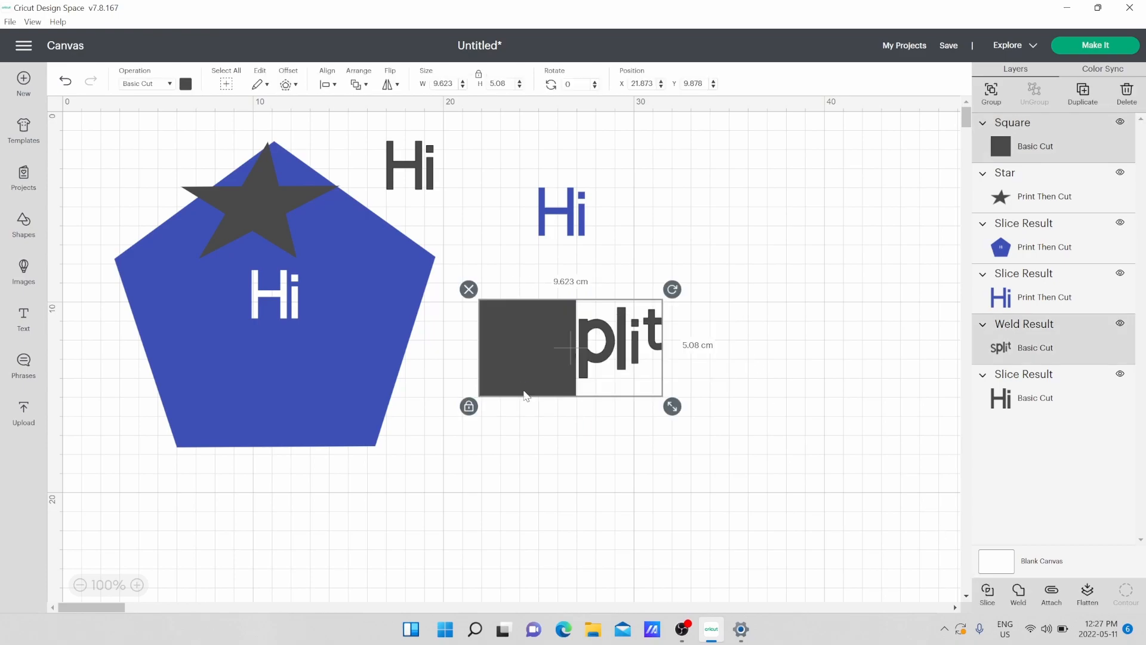
click(987, 597)
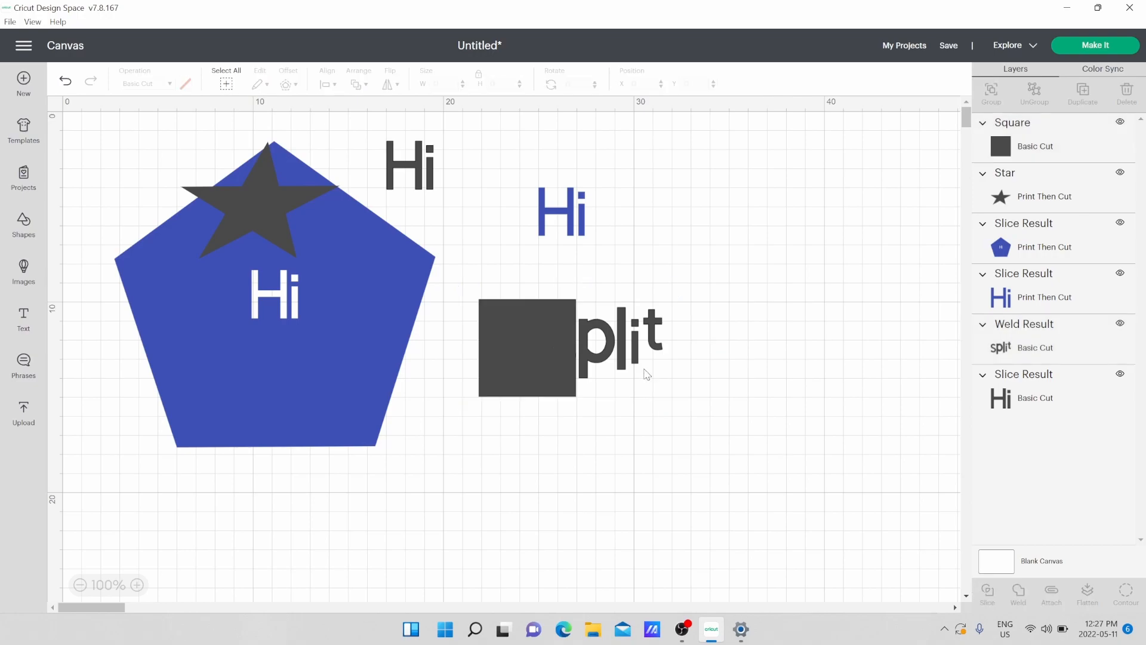
drag(634, 353, 724, 241)
drag(518, 338, 716, 369)
drag(560, 347, 535, 301)
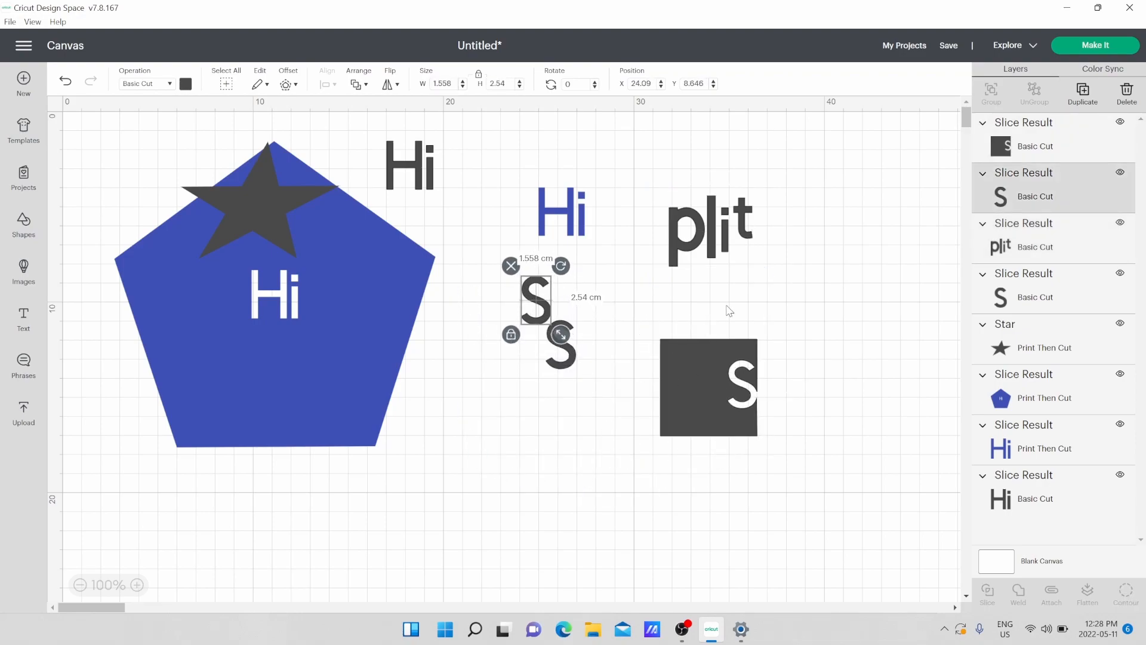
Hide the contour of the inner opening of the "p" in "plit" with the Contour tool.
click(720, 226)
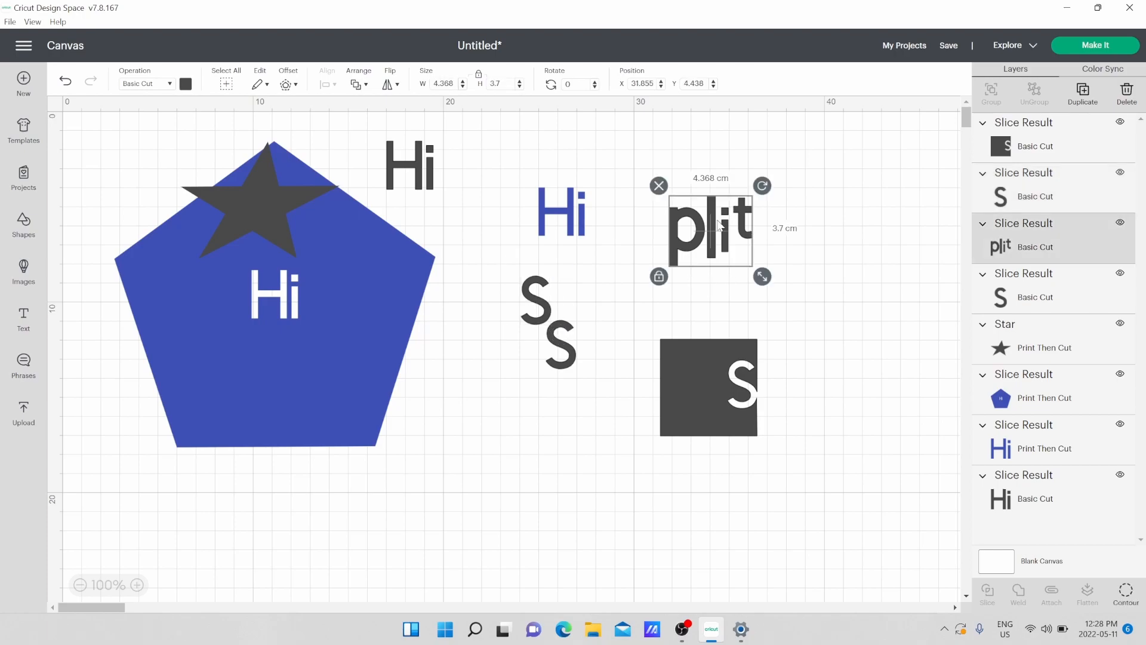
click(1126, 594)
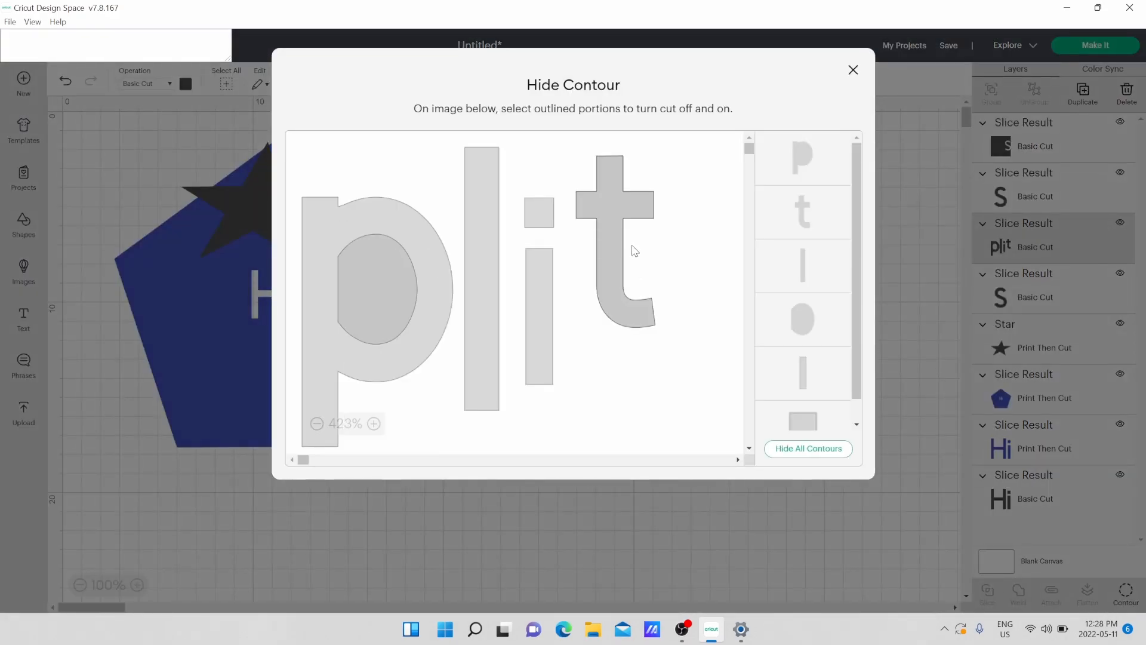
scroll(819, 359, down, 1)
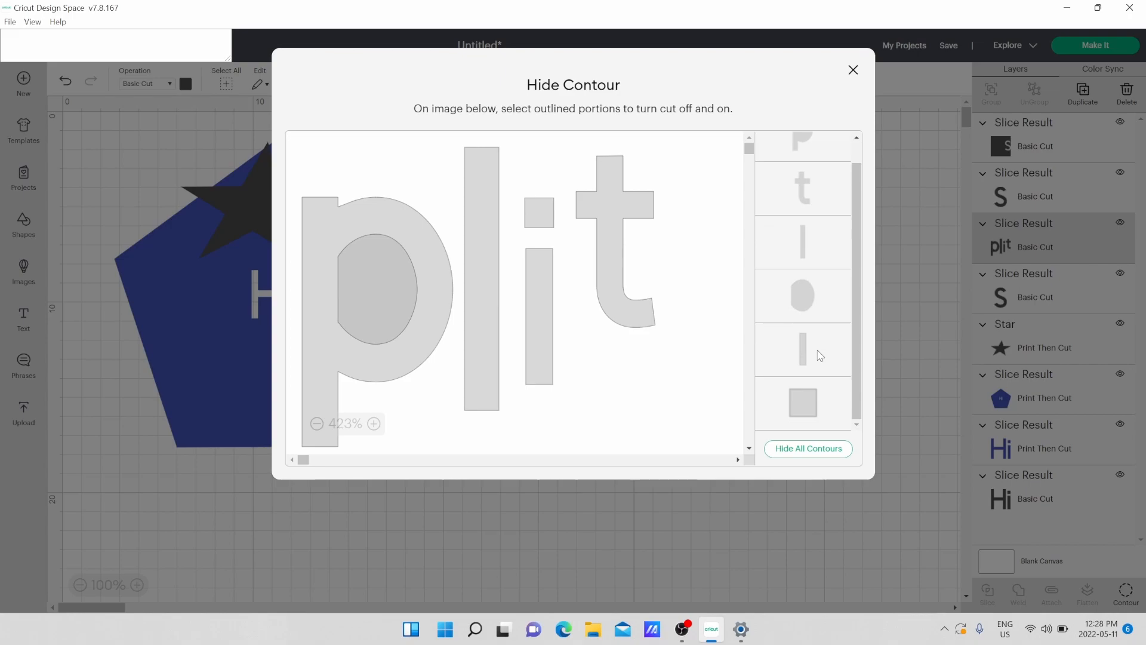
scroll(819, 356, up, 1)
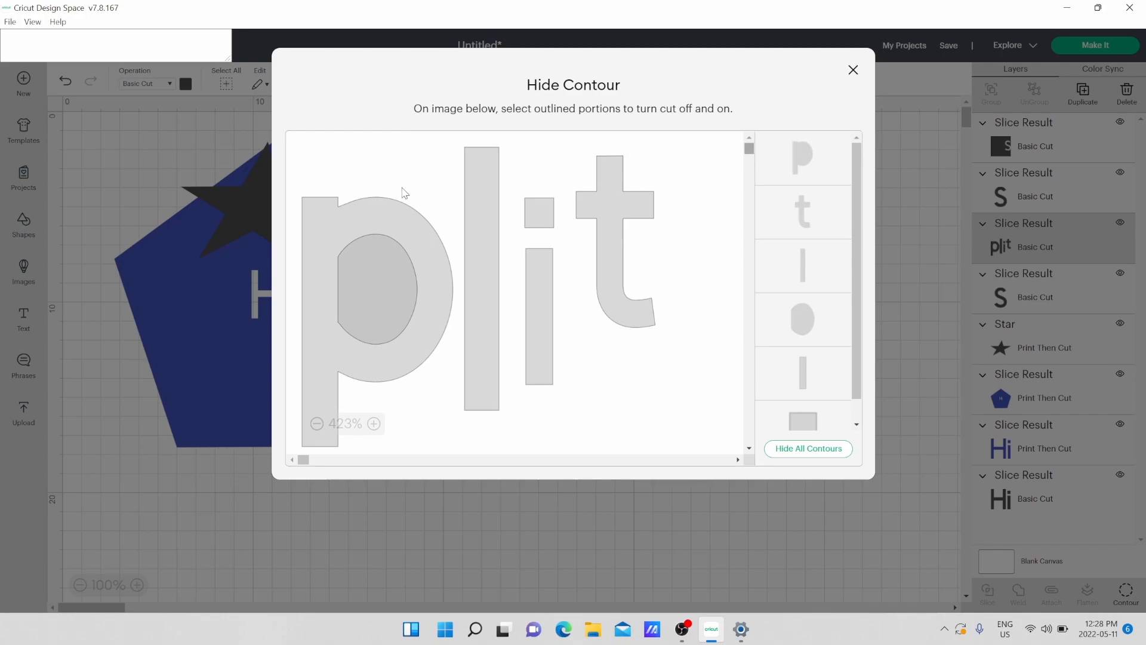
click(378, 285)
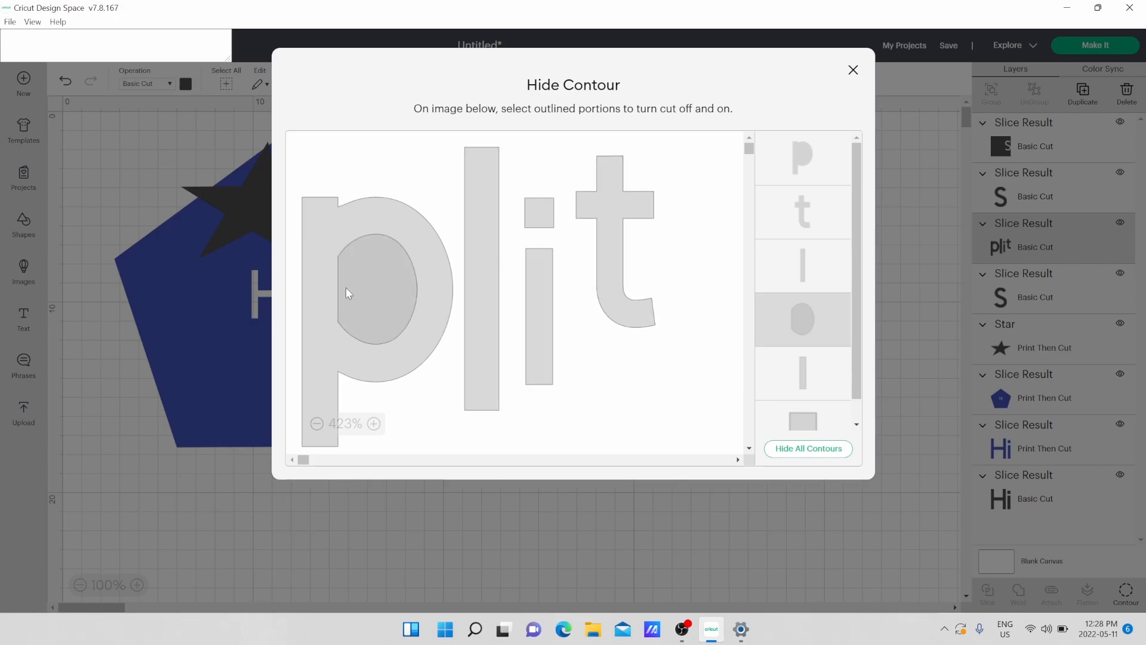
click(853, 72)
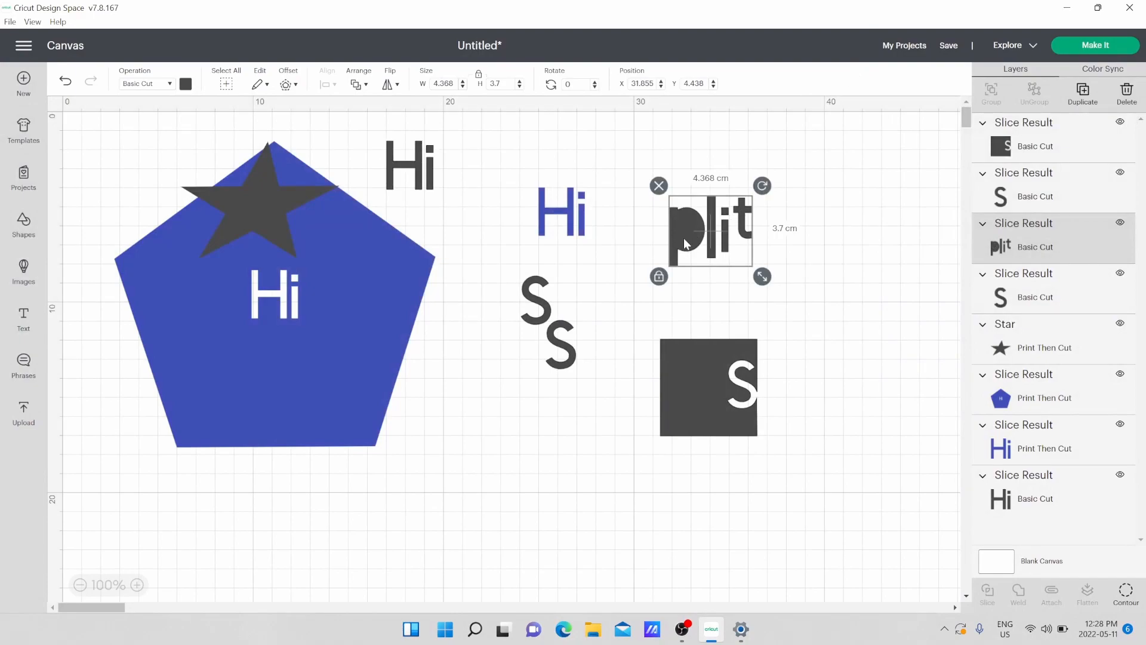
Move "plit" to about X 31.82, Y 3.20 cm and hide the contour of the dot on its "i".
drag(684, 216, 676, 218)
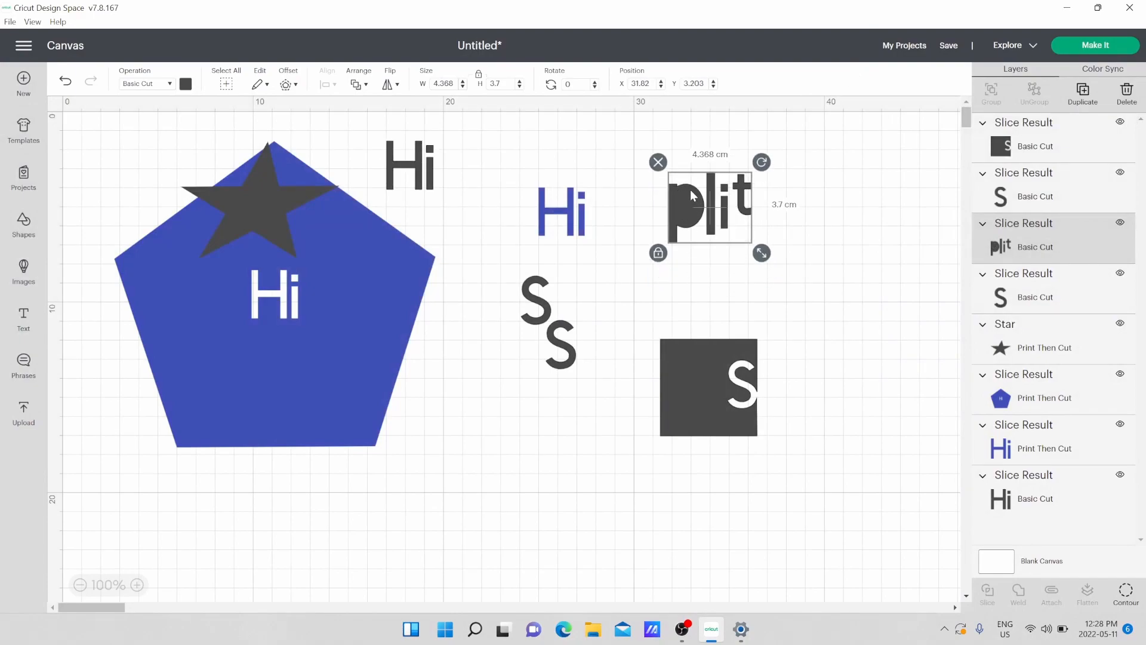
click(1127, 593)
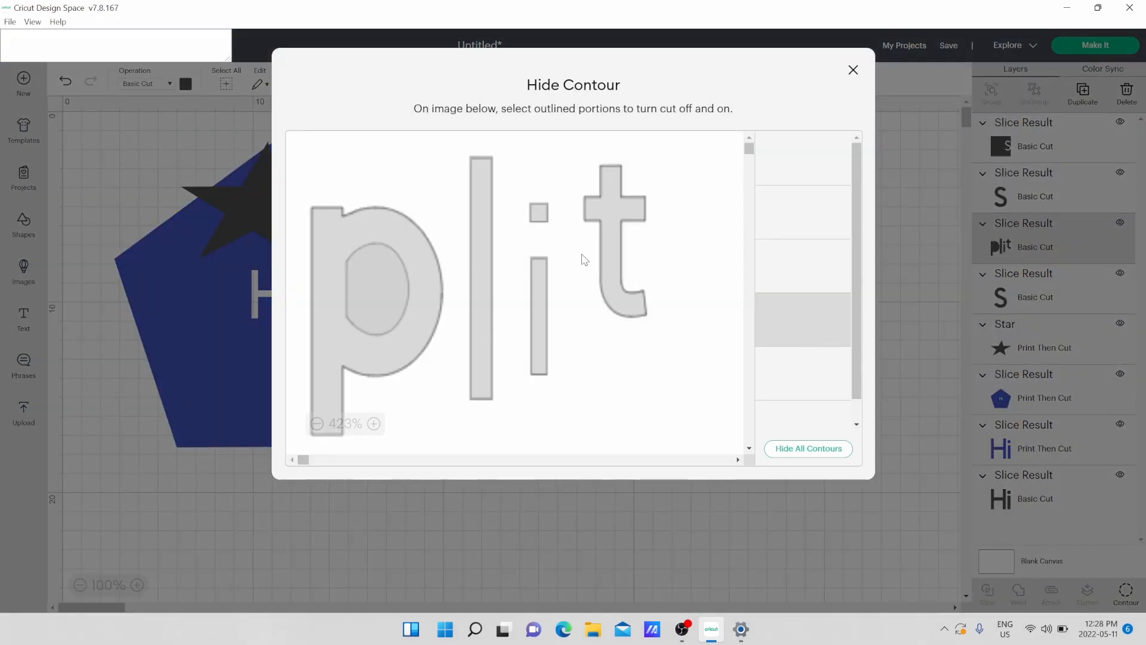
click(546, 221)
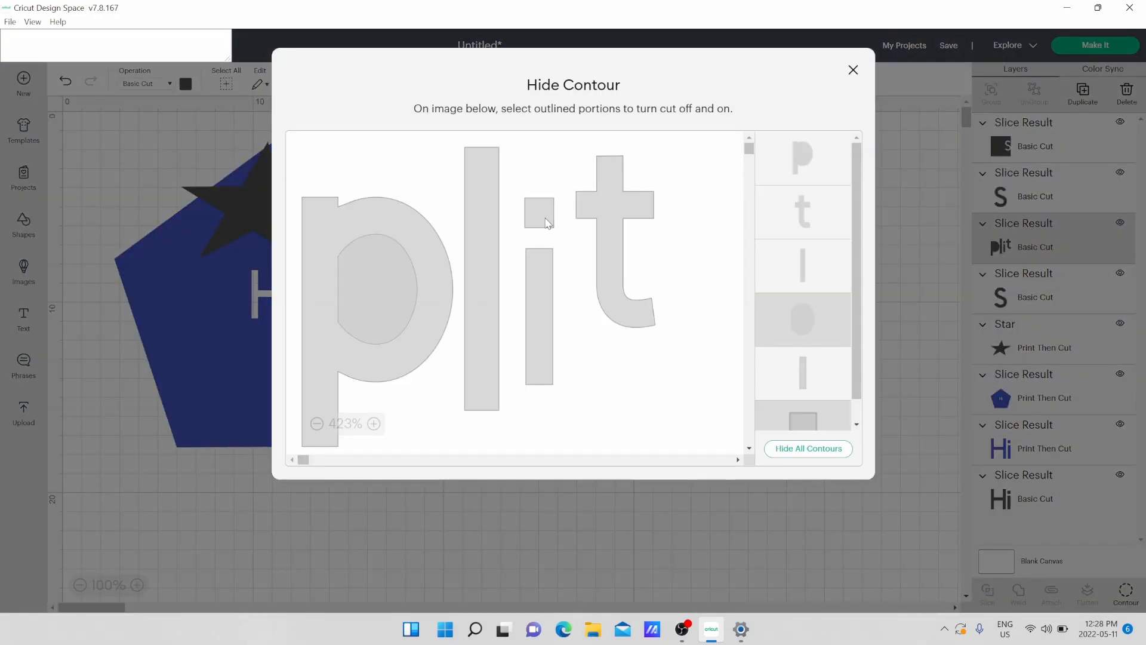
click(853, 70)
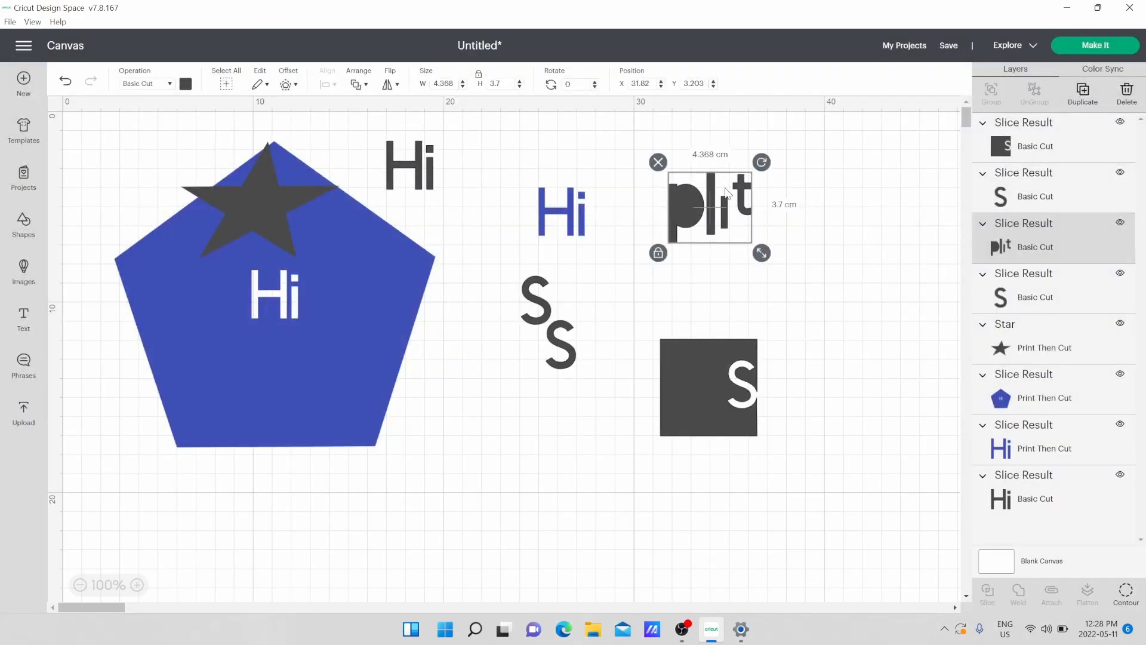
Enlarge "plit" proportionally to about 6.38 by 5.40 cm.
drag(767, 257, 802, 289)
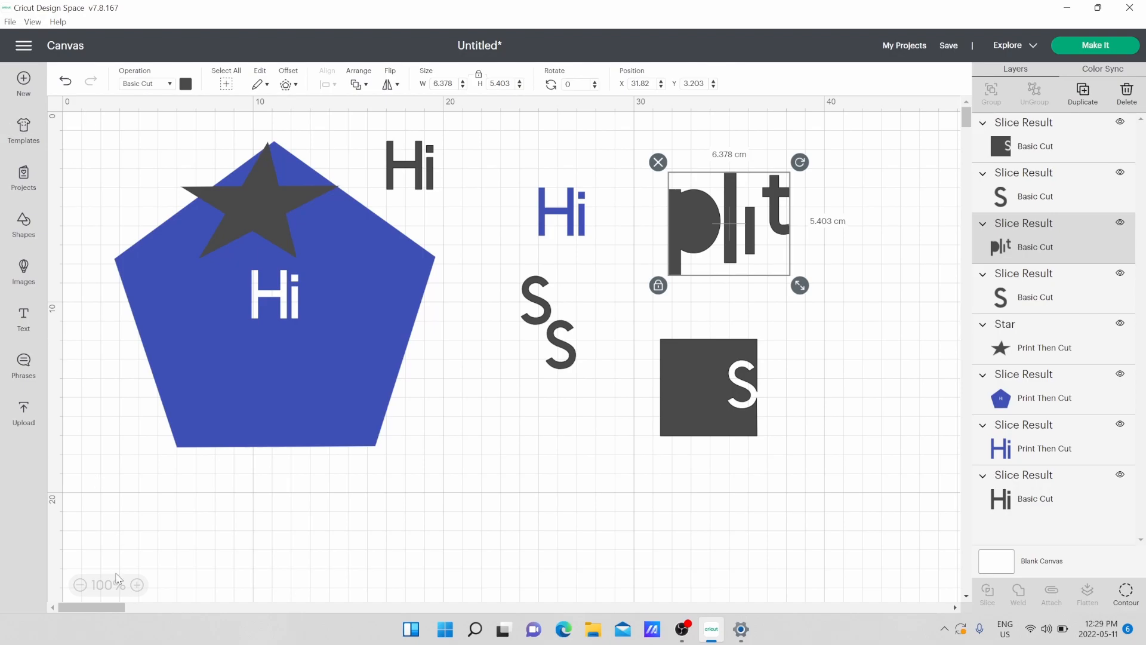
click(137, 585)
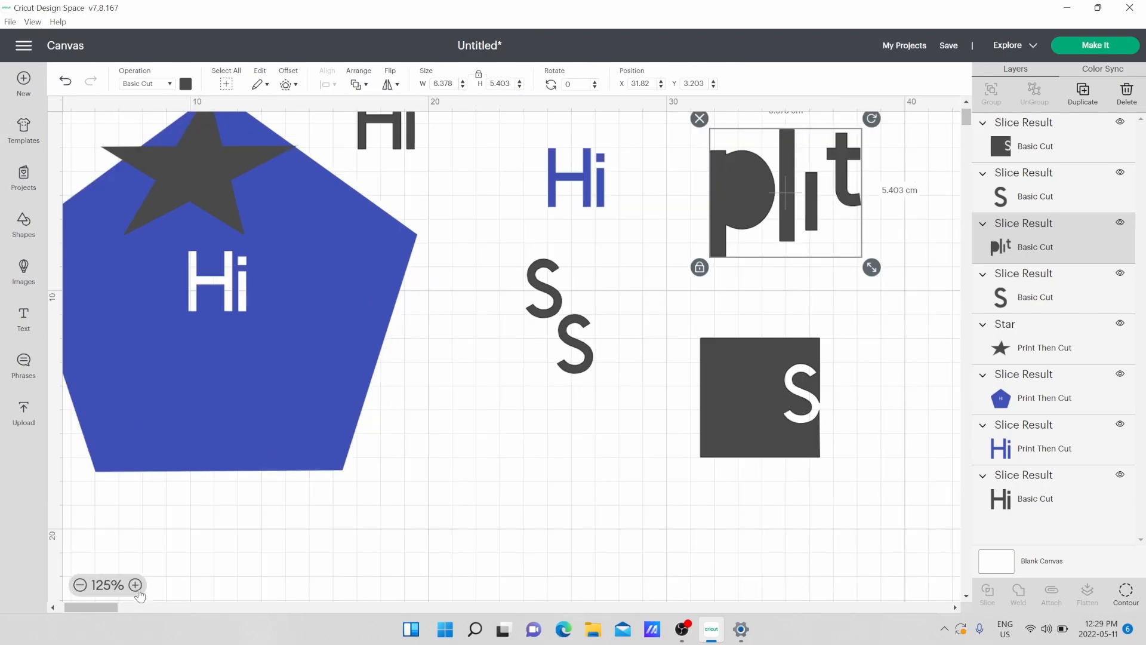
click(136, 586)
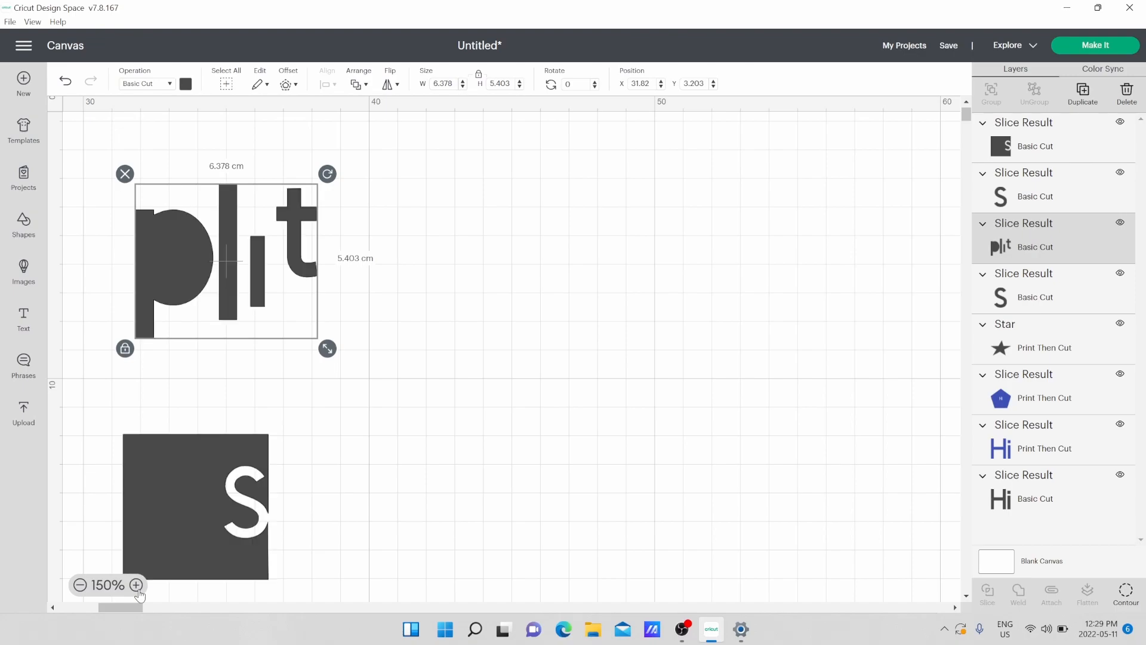
click(80, 585)
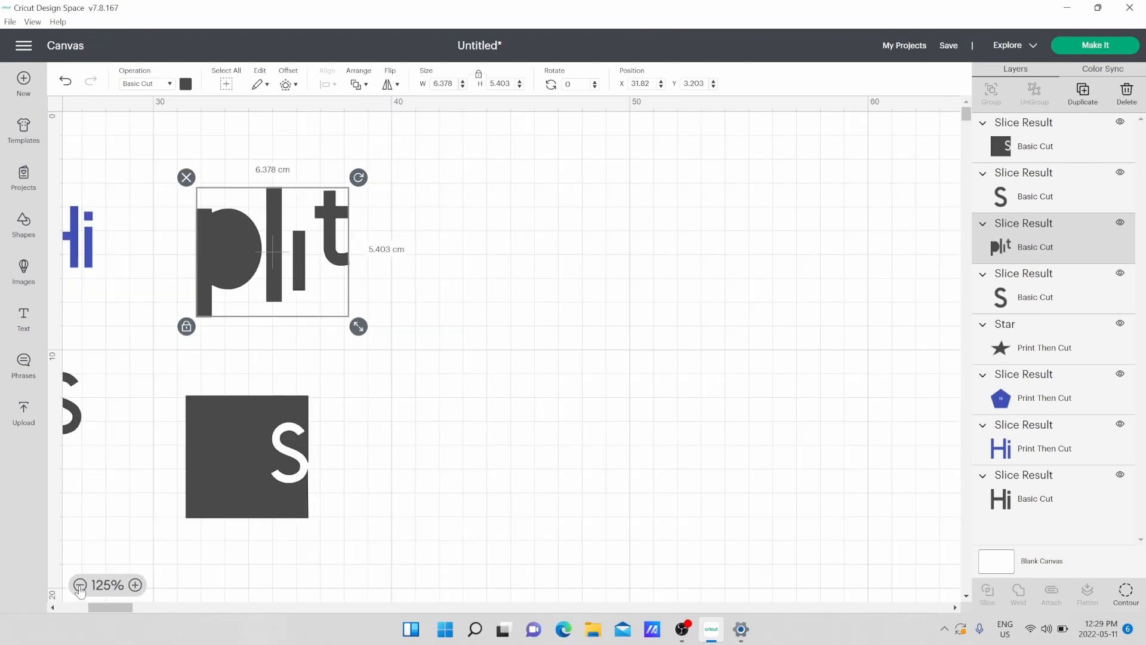
click(80, 585)
click(80, 585)
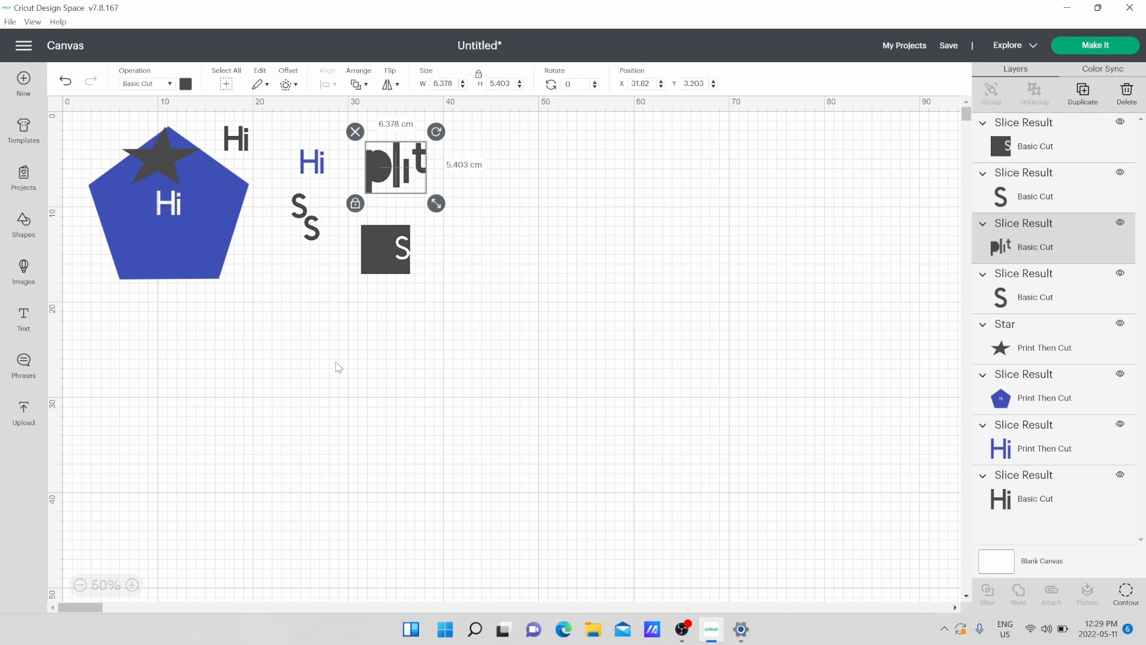
Save the project with the title "Test", choosing Cloud Only as the save location.
click(955, 52)
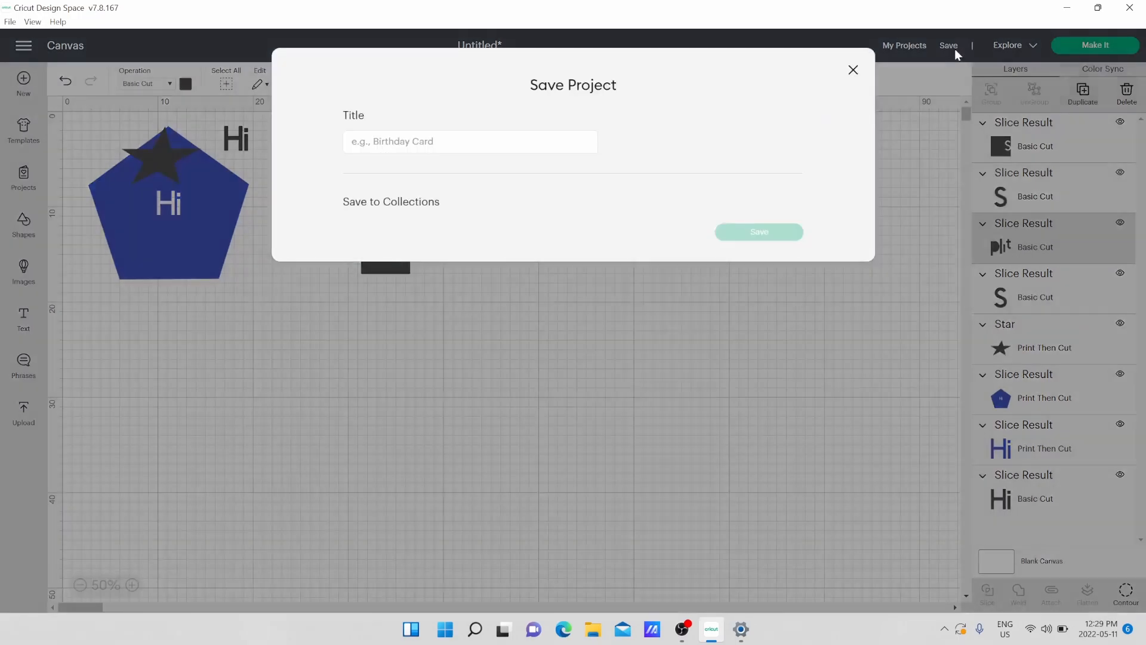
click(516, 143)
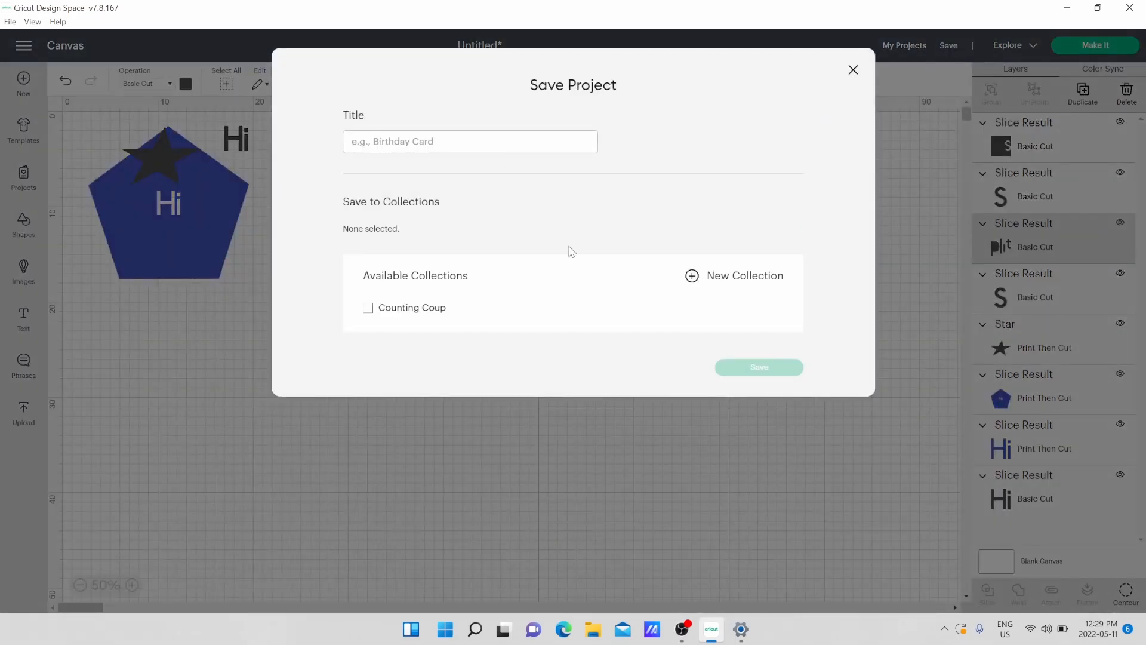
text(Test)
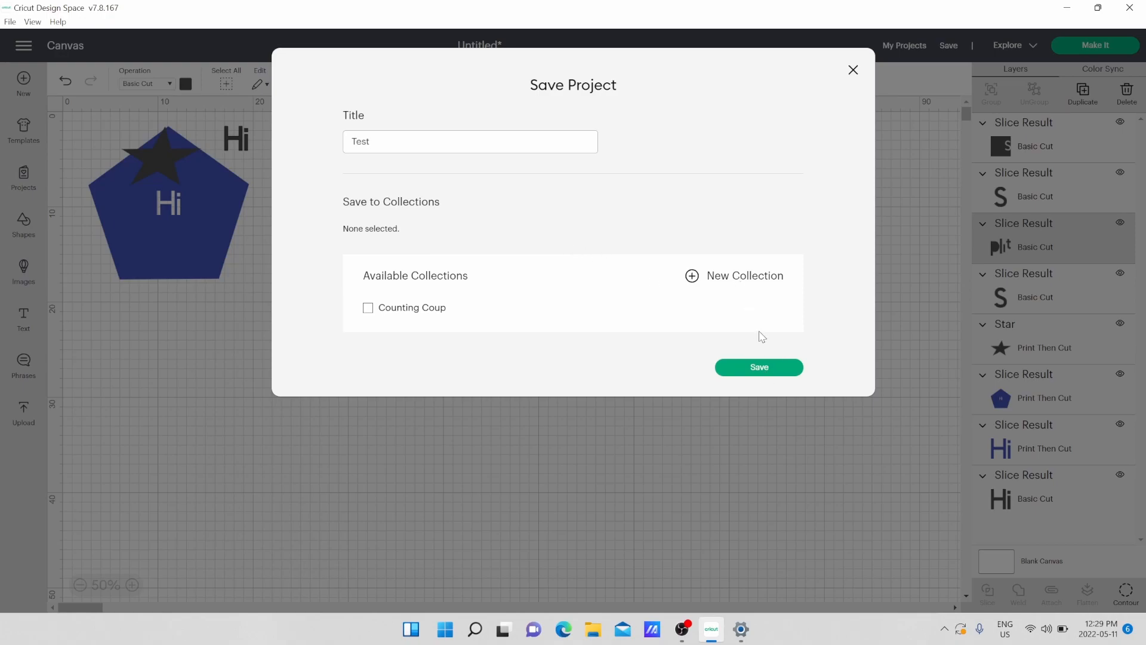
click(776, 371)
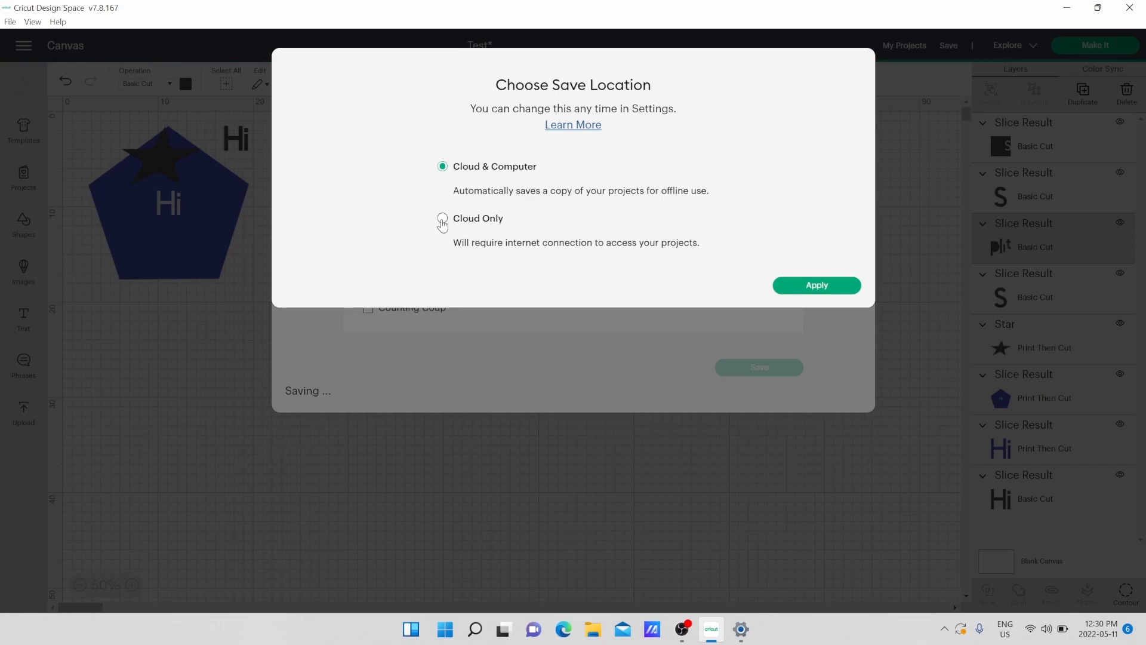
click(443, 218)
click(808, 287)
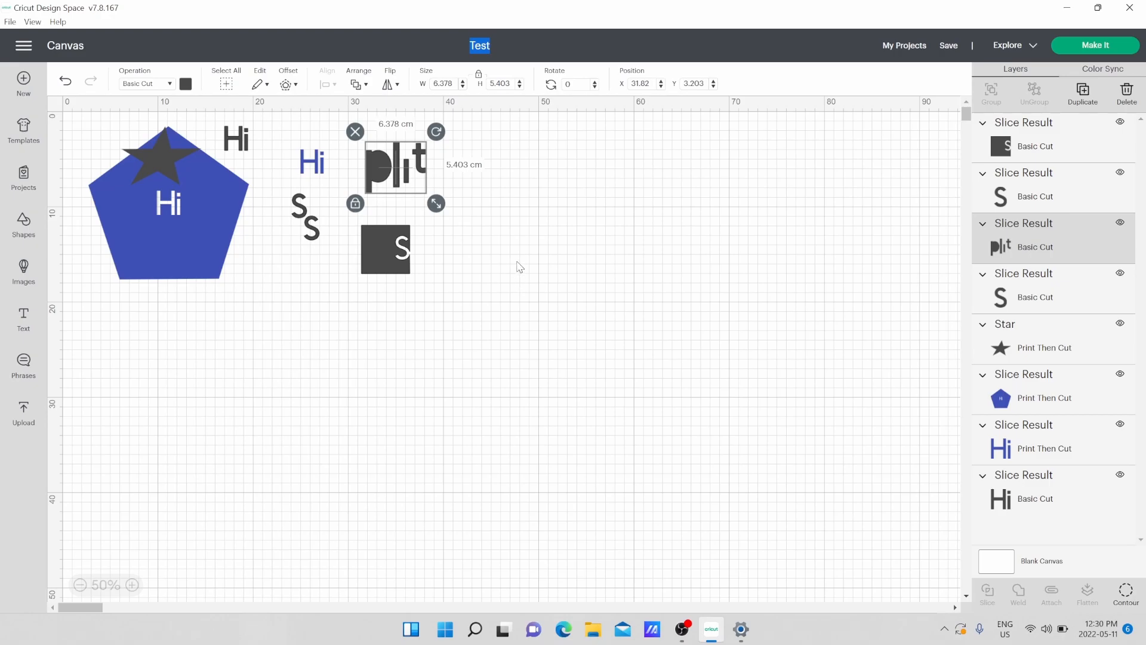
Enlarge "plit" to about 14.95 by 12.67 cm and move it to about X 39.44, Y 2.50 cm.
drag(436, 204, 501, 280)
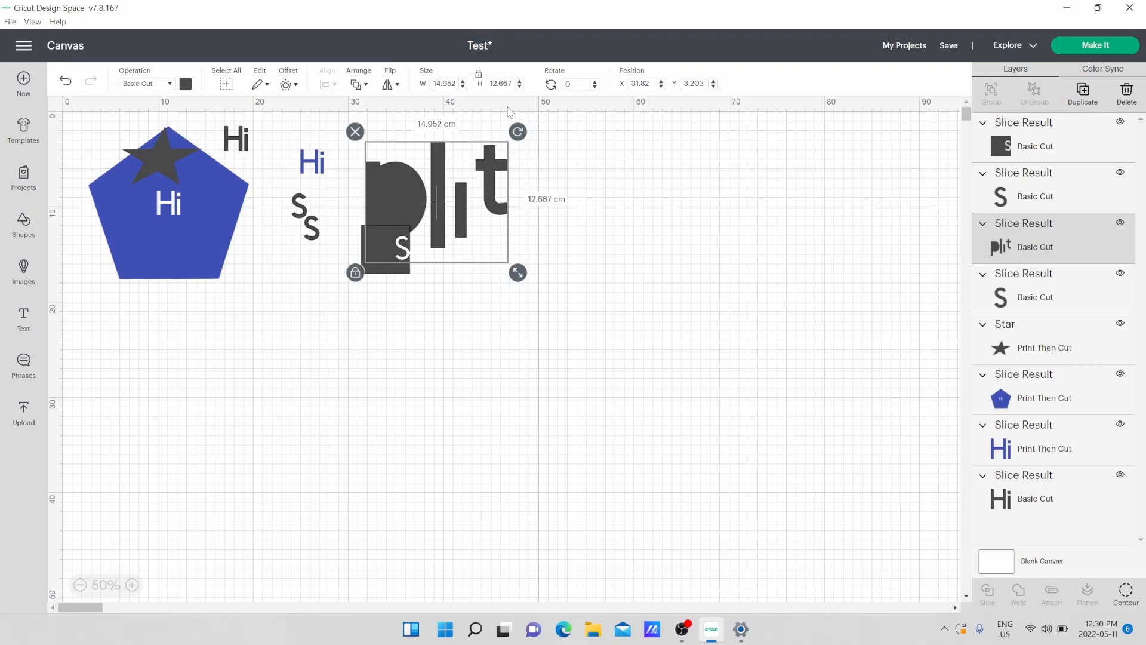
click(494, 45)
drag(488, 204, 561, 197)
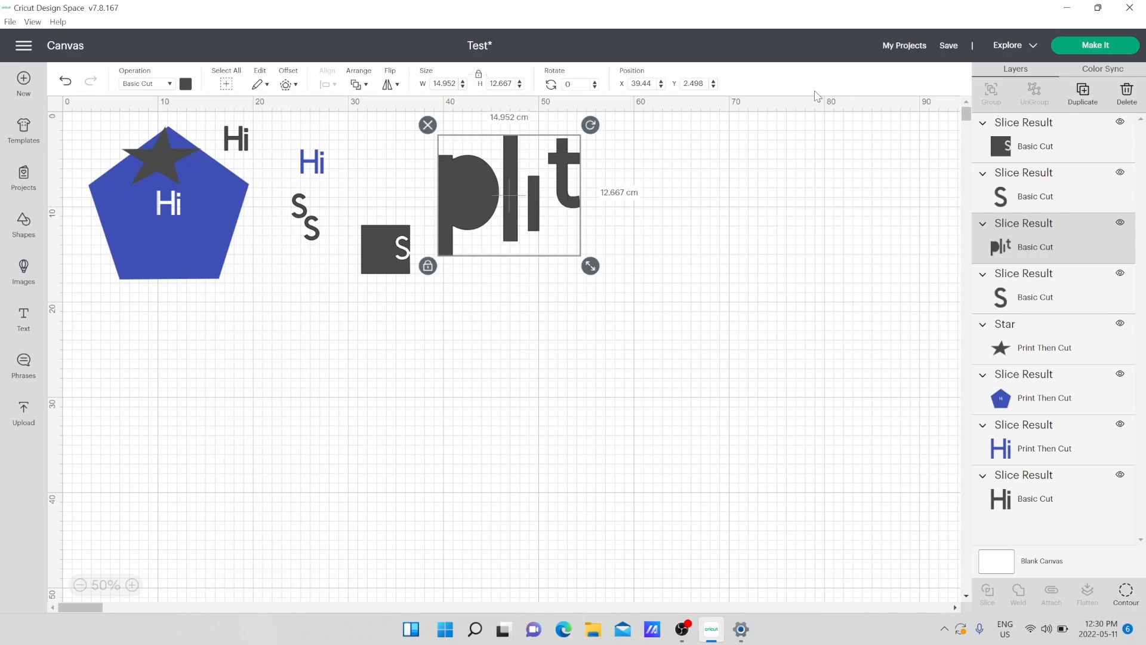
Save the changes to the "Test" project and start a new blank project.
click(949, 47)
click(962, 66)
click(24, 84)
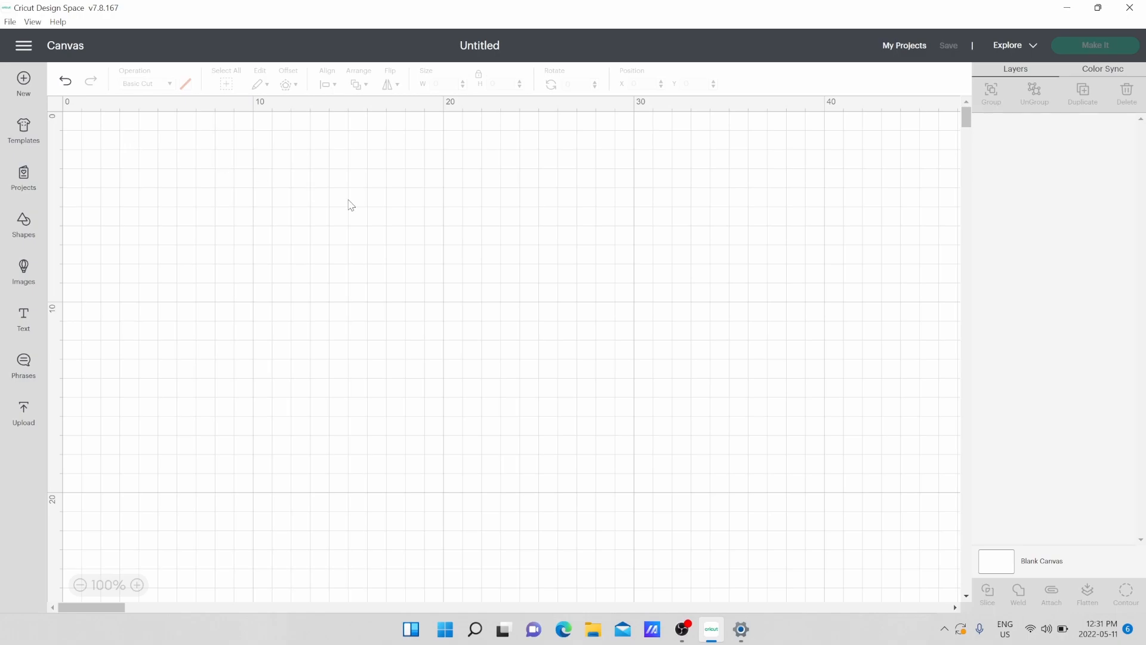
Browse the templates and place the Classic t-shirts template on the canvas.
click(24, 132)
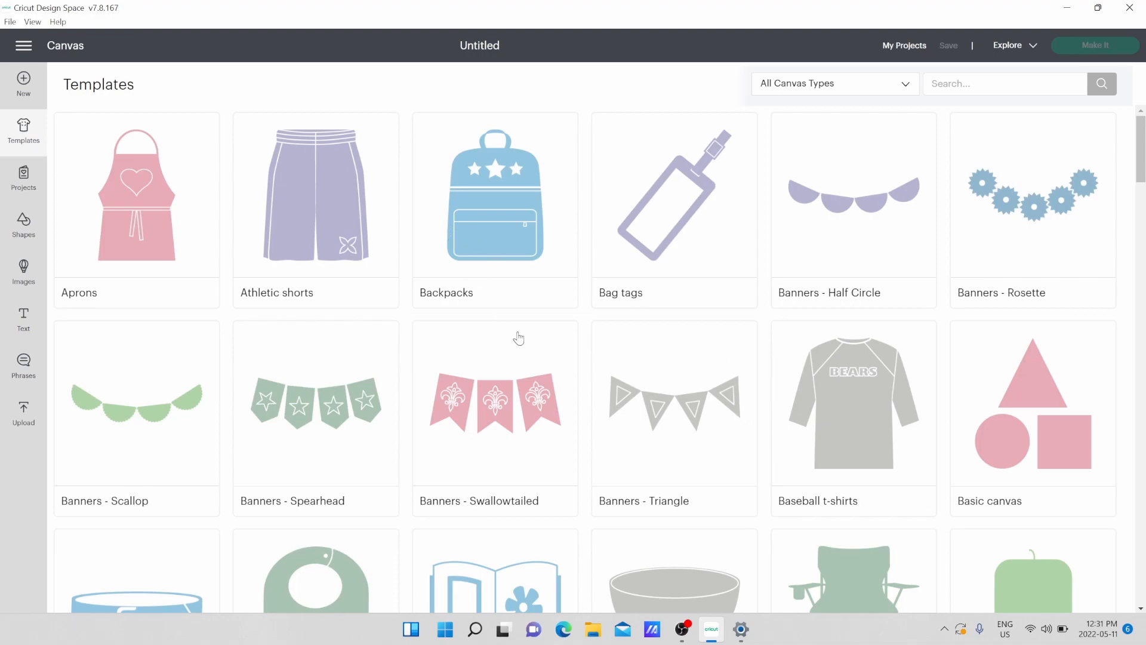
scroll(519, 338, down, 5)
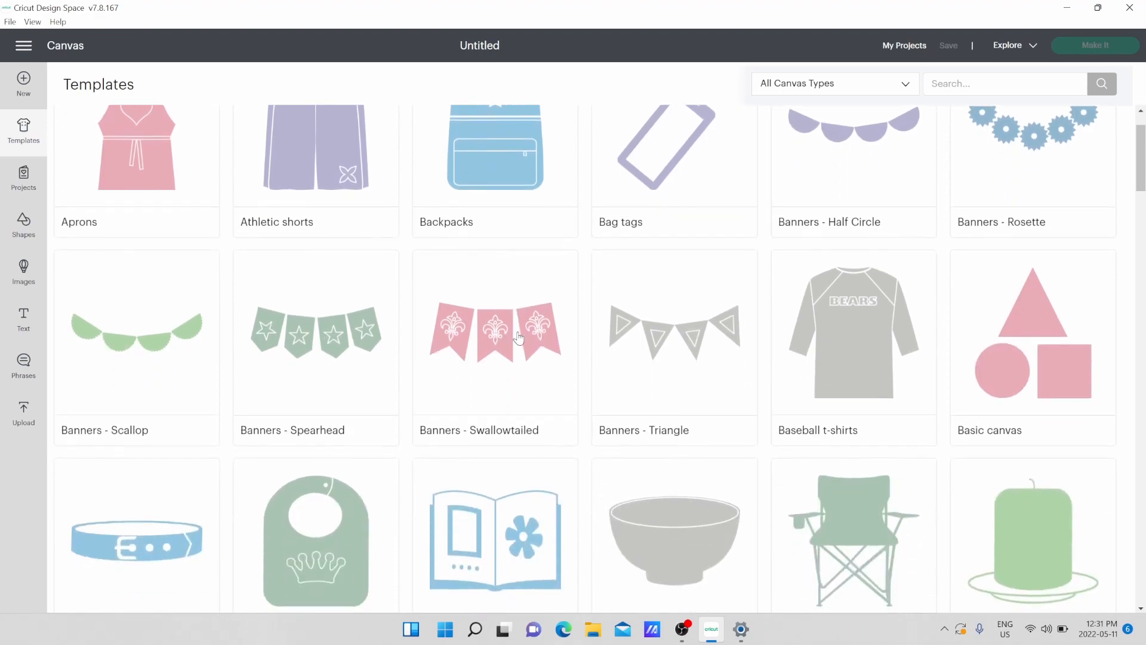
scroll(519, 338, down, 5)
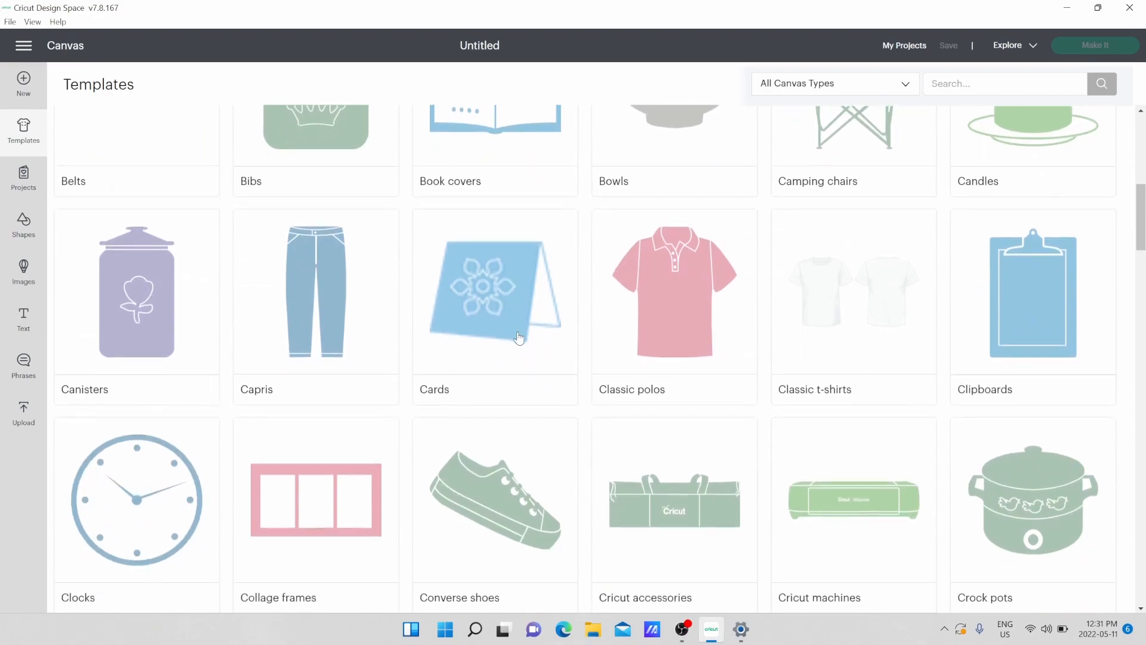
scroll(645, 366, down, 1)
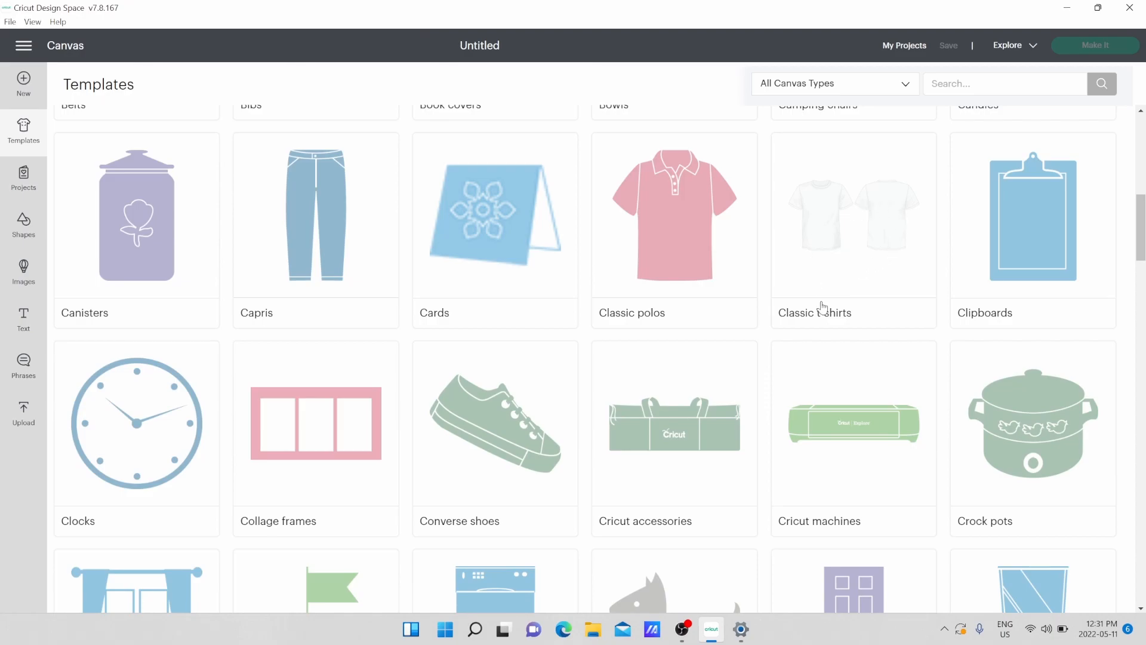
click(853, 252)
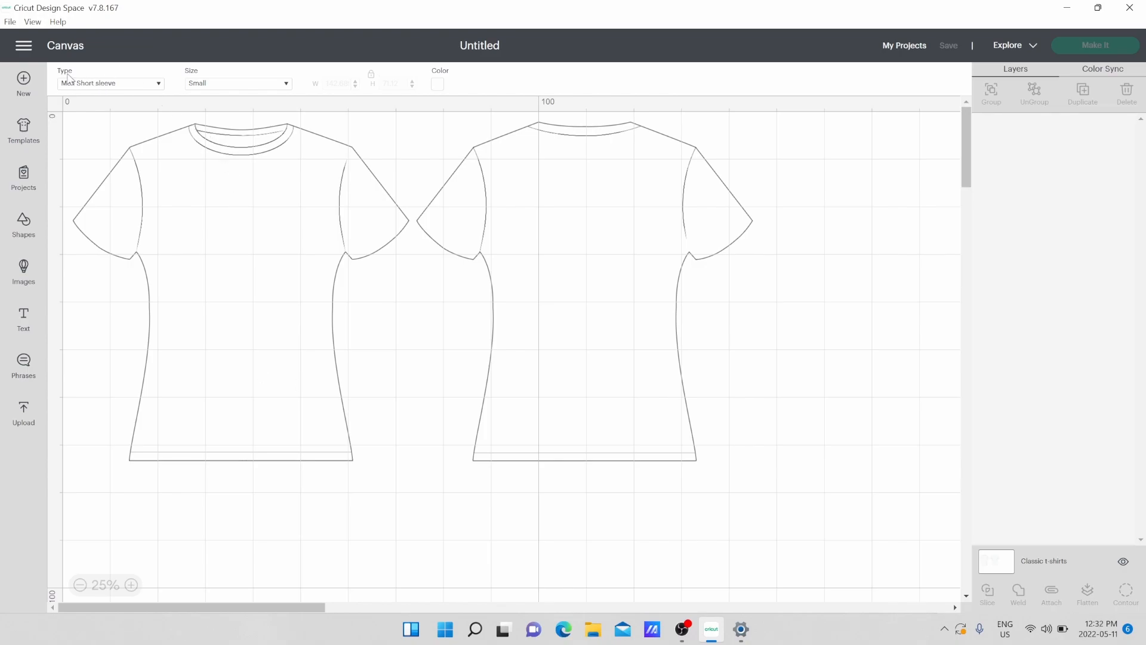
Check the shirt types offered for the template and set its size to Large.
click(99, 88)
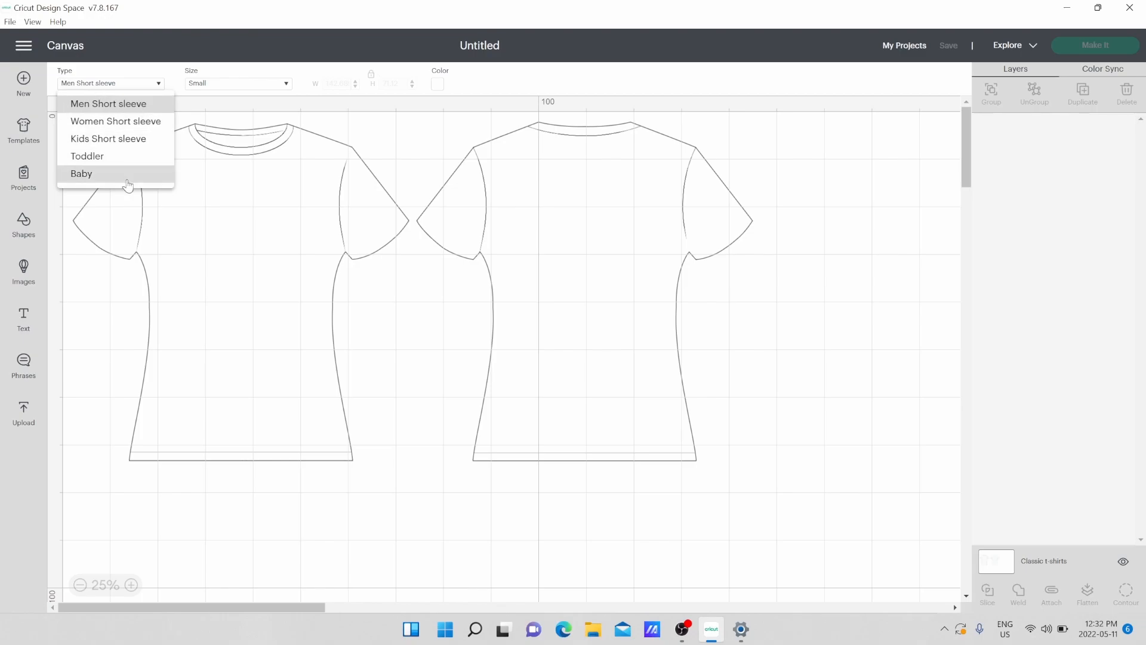
click(273, 89)
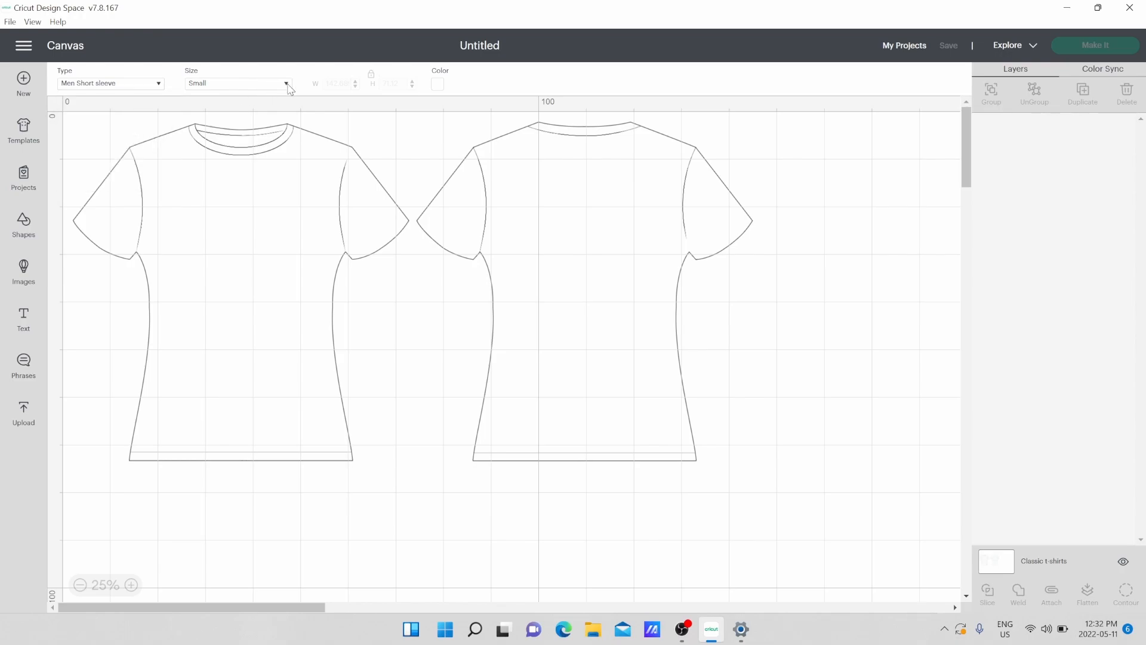
click(288, 87)
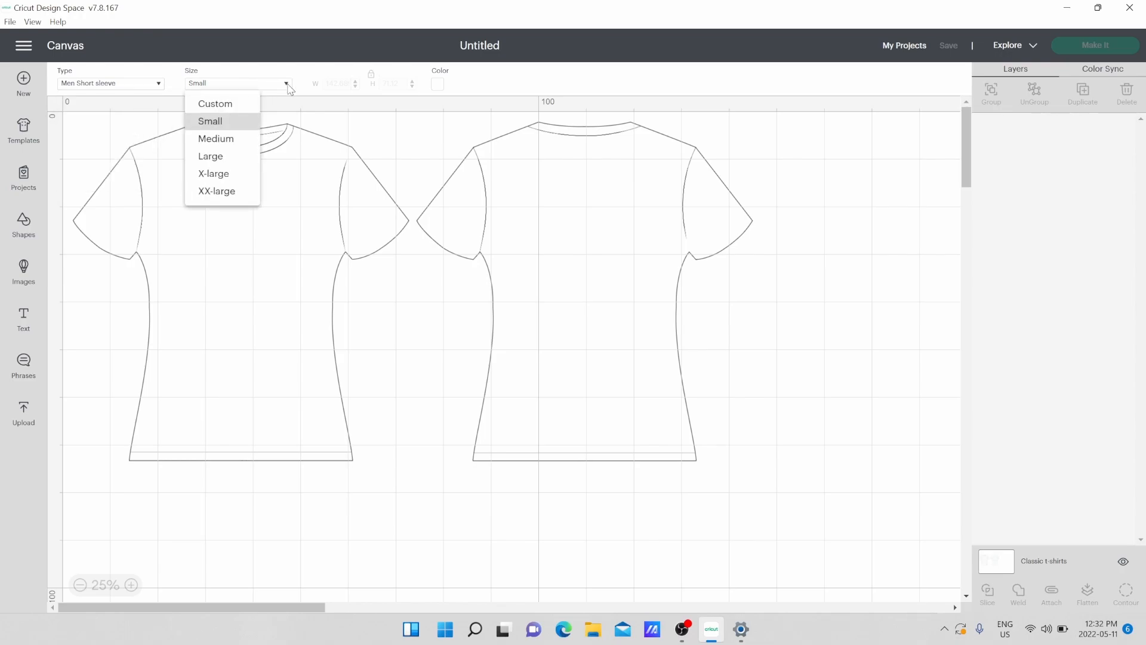
click(246, 169)
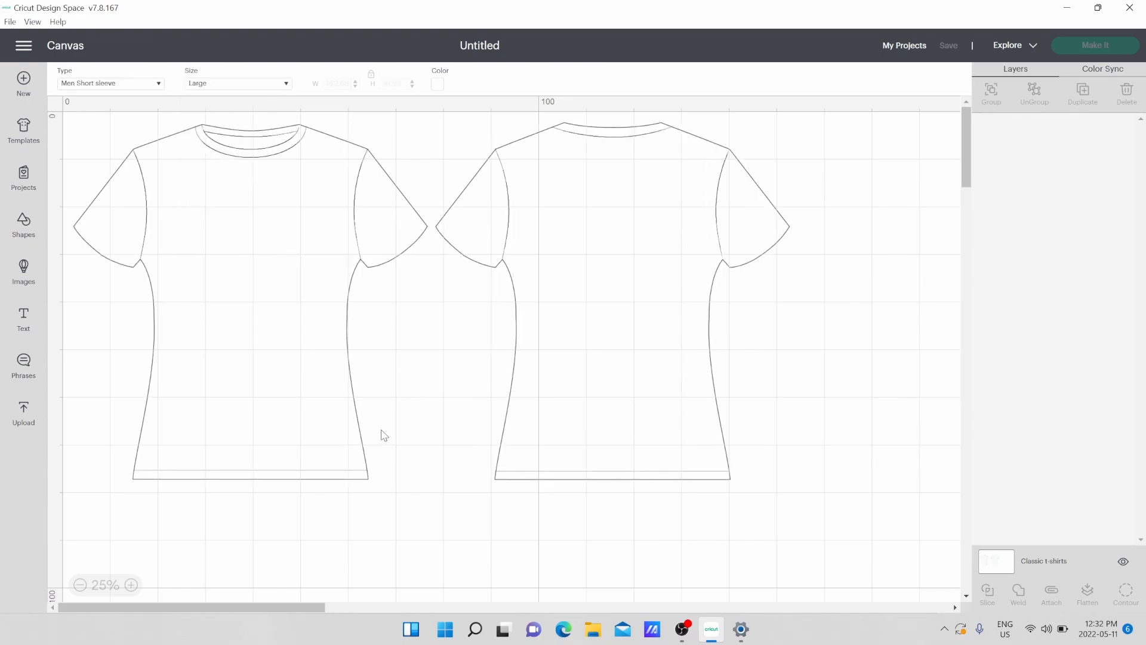
Inspect the t-shirt template against the canvas grid at 100% and 50% zoom.
click(132, 586)
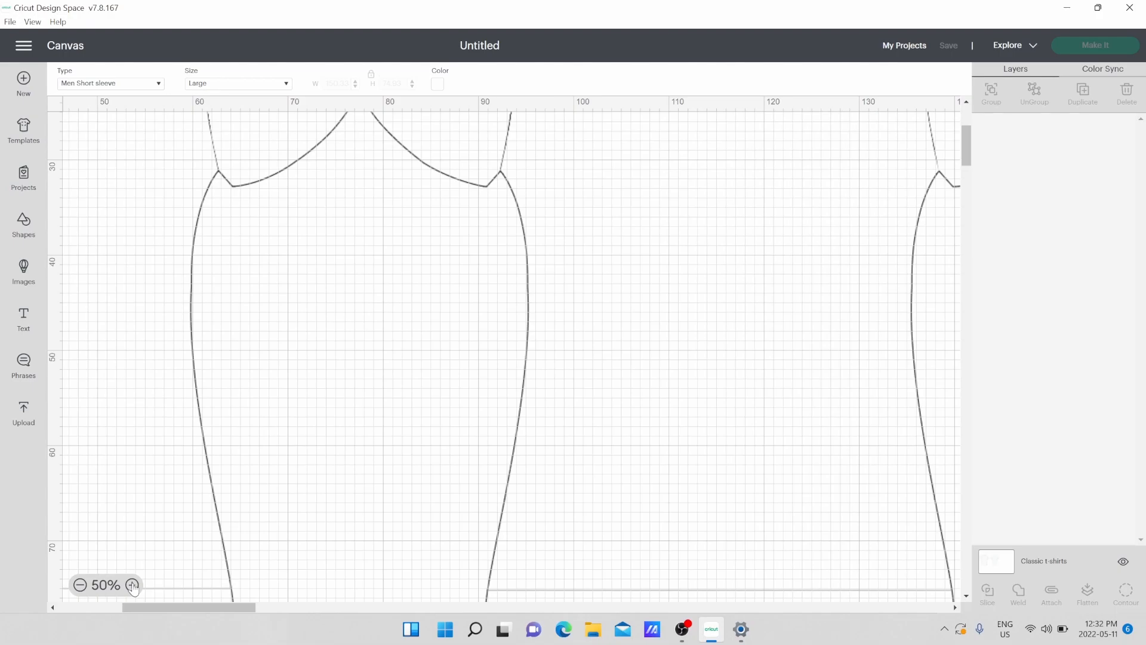
click(132, 586)
click(135, 591)
drag(197, 610, 90, 605)
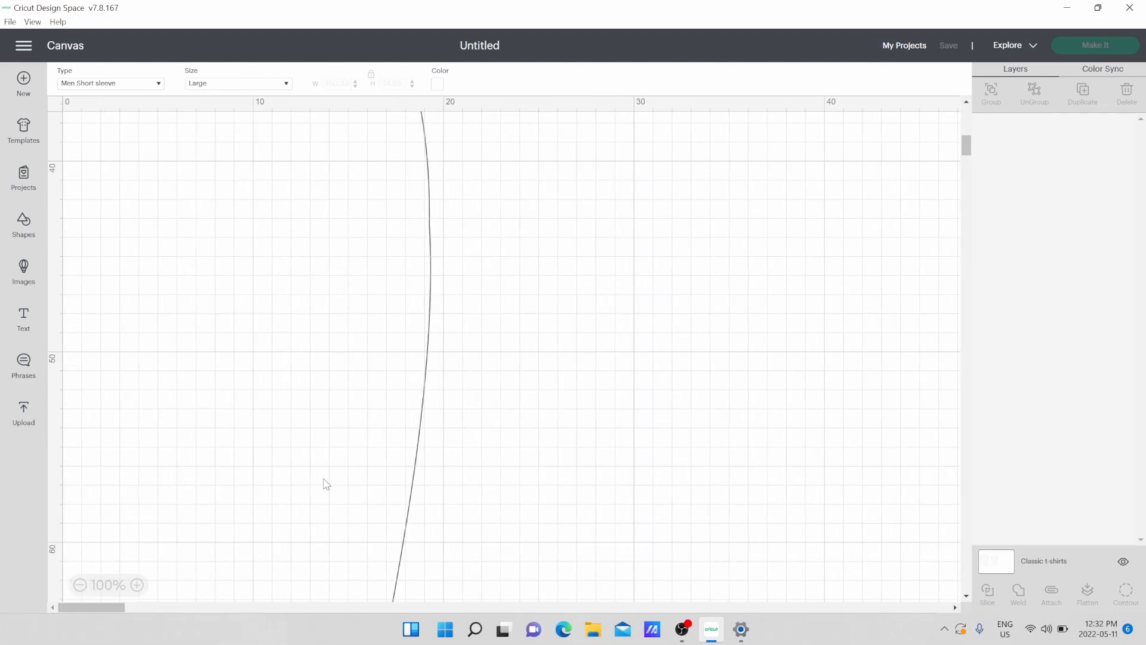
scroll(261, 468, up, 10)
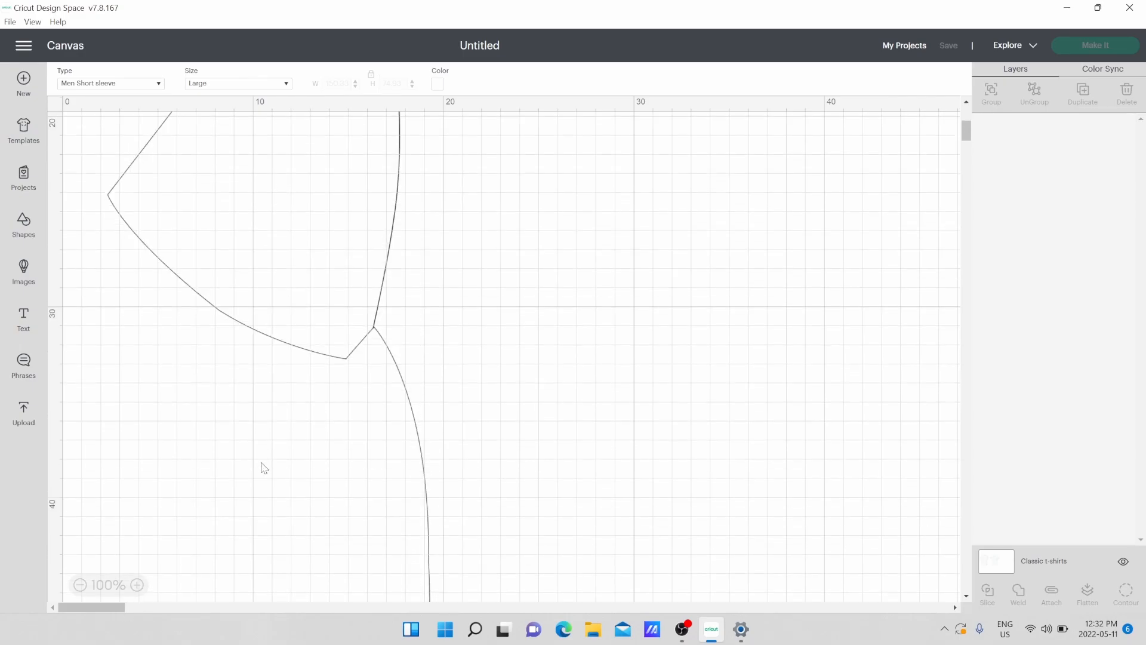
click(80, 586)
click(80, 586)
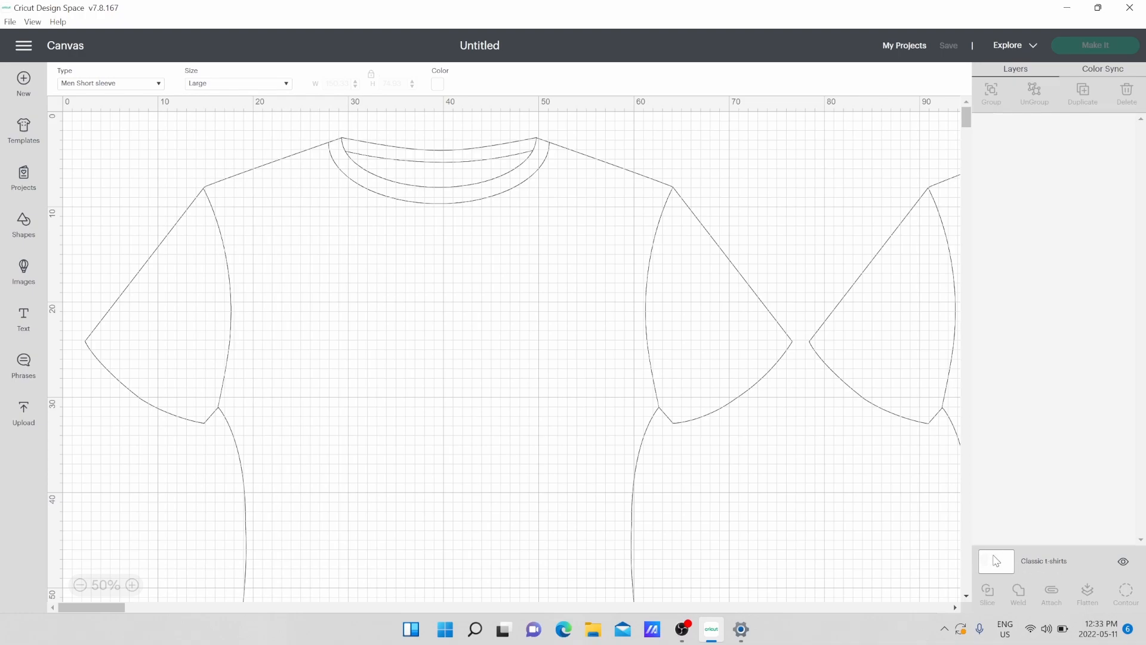
Hide the Classic t-shirts template and make it visible again.
click(1124, 562)
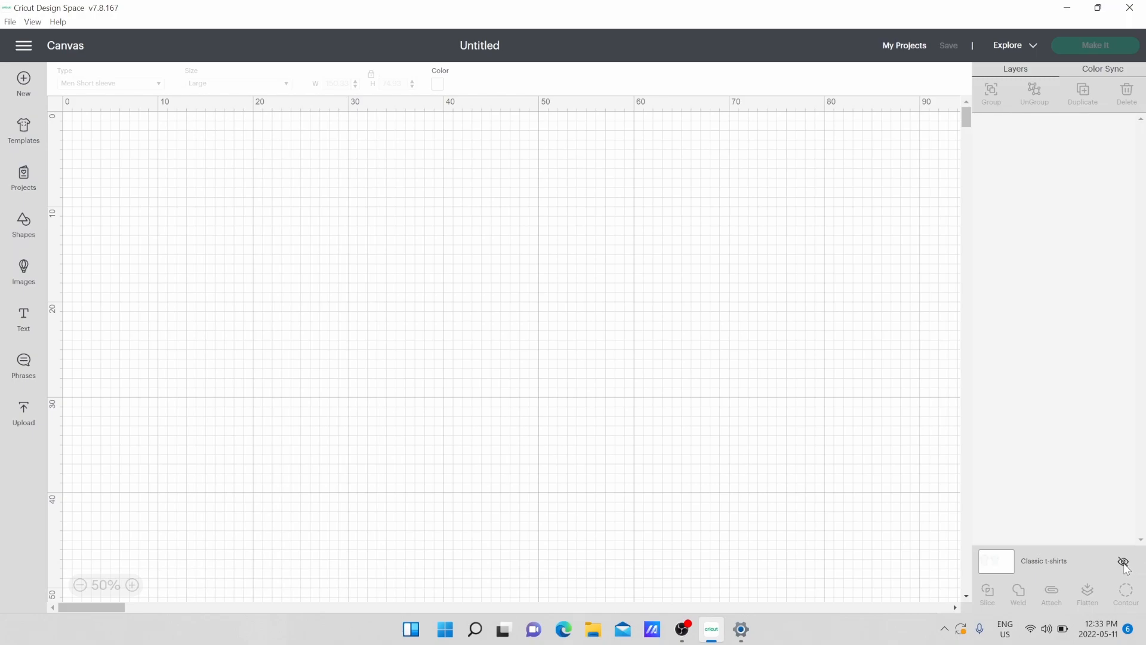
click(1123, 562)
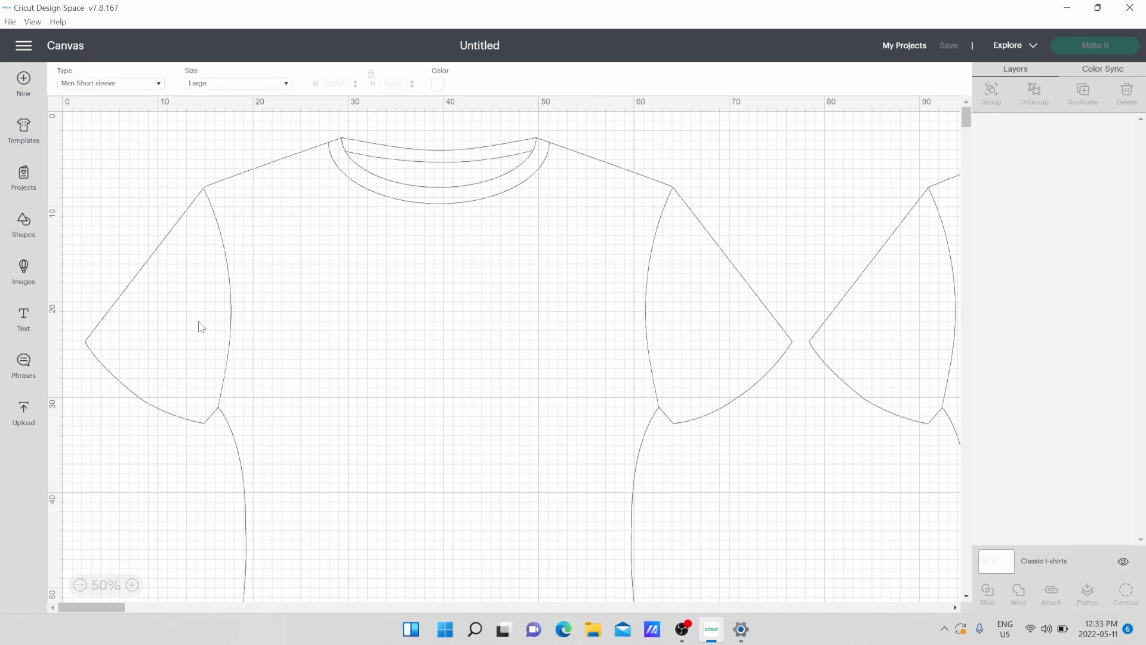
scroll(199, 326, down, 3)
scroll(202, 319, up, 3)
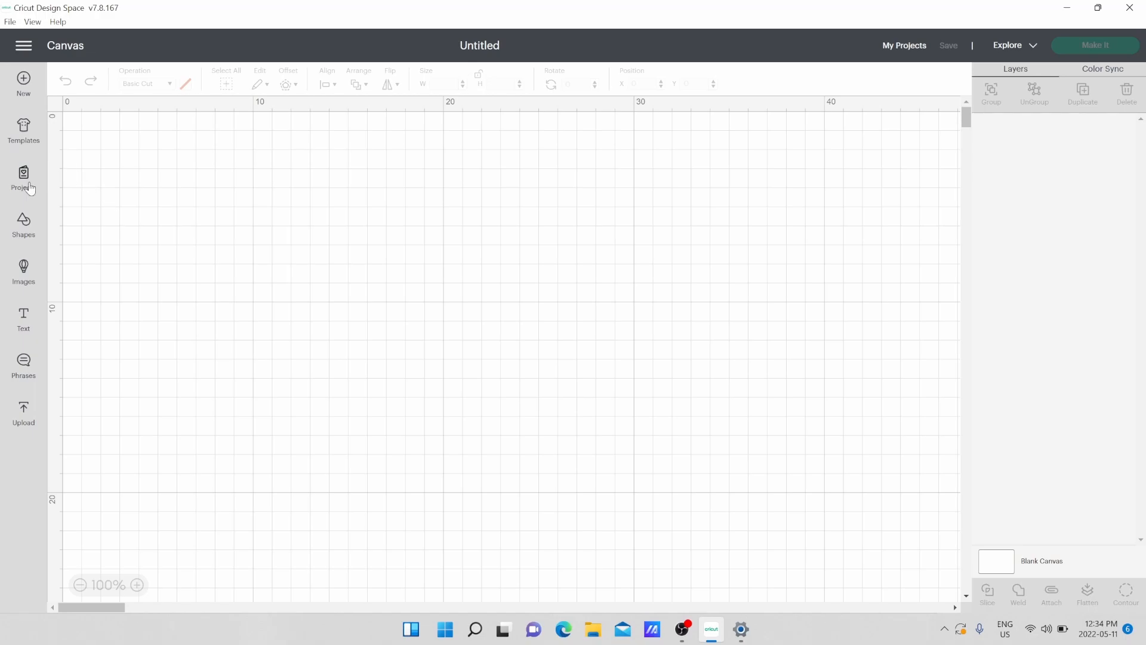
Open the ready-made projects library and filter it to the Free category.
click(30, 189)
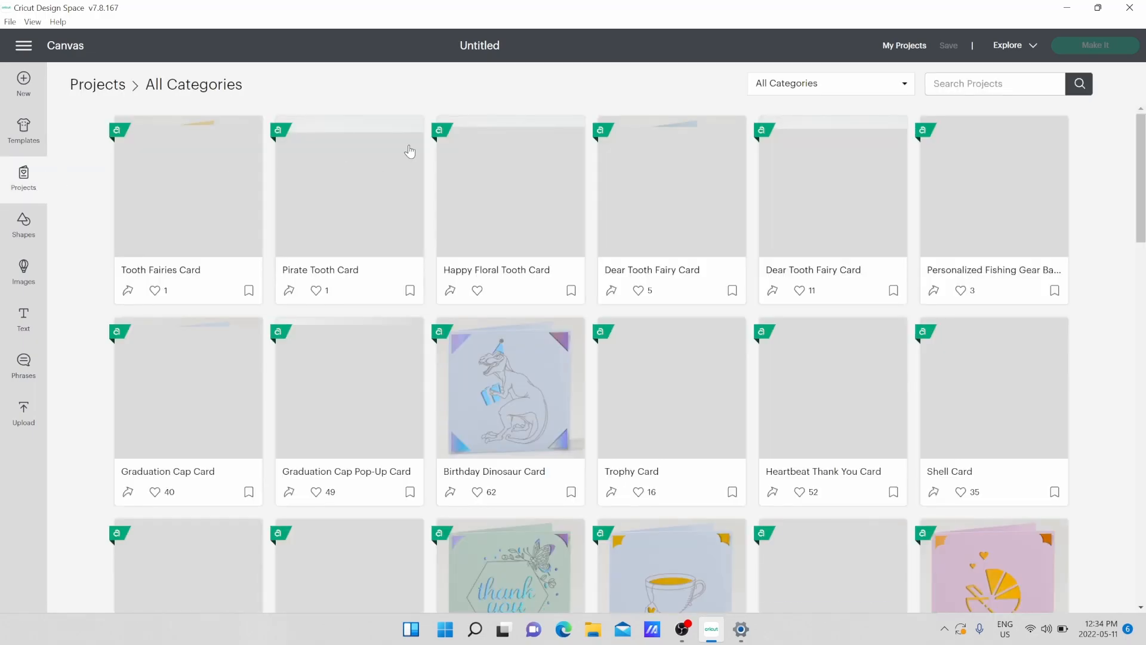
click(902, 90)
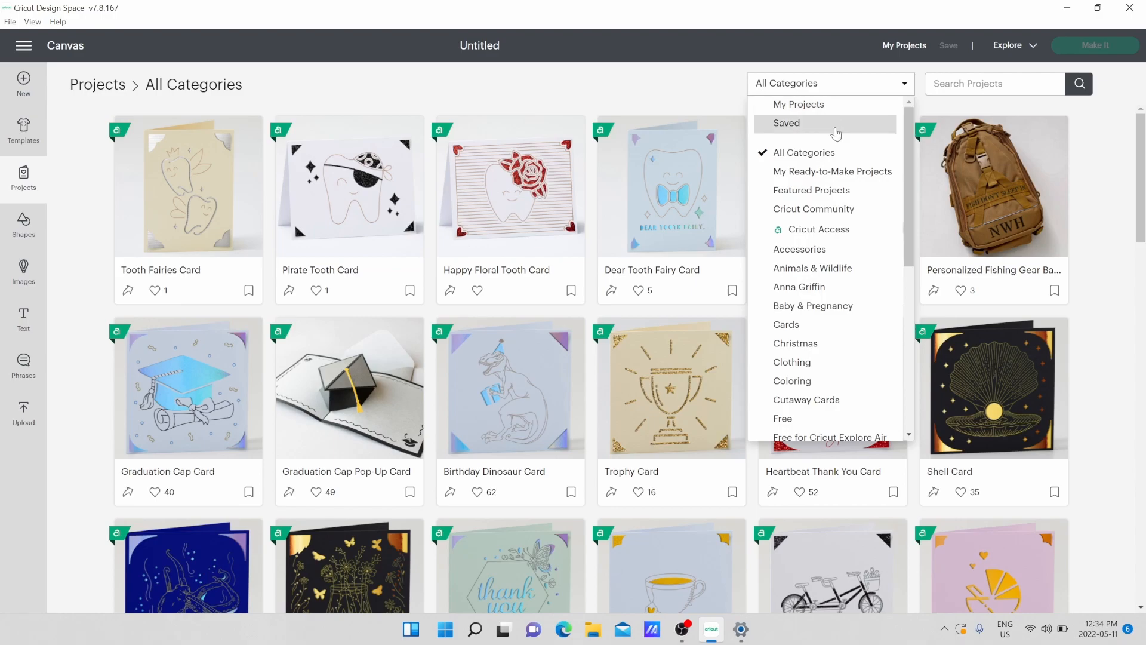
scroll(838, 330, down, 2)
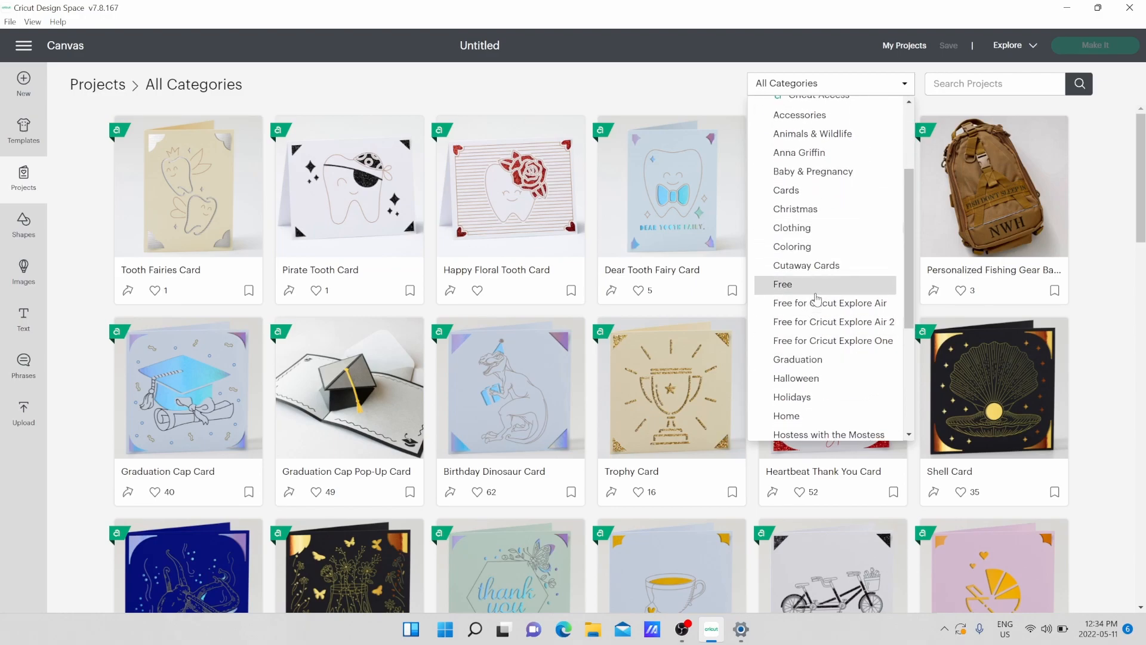
click(797, 292)
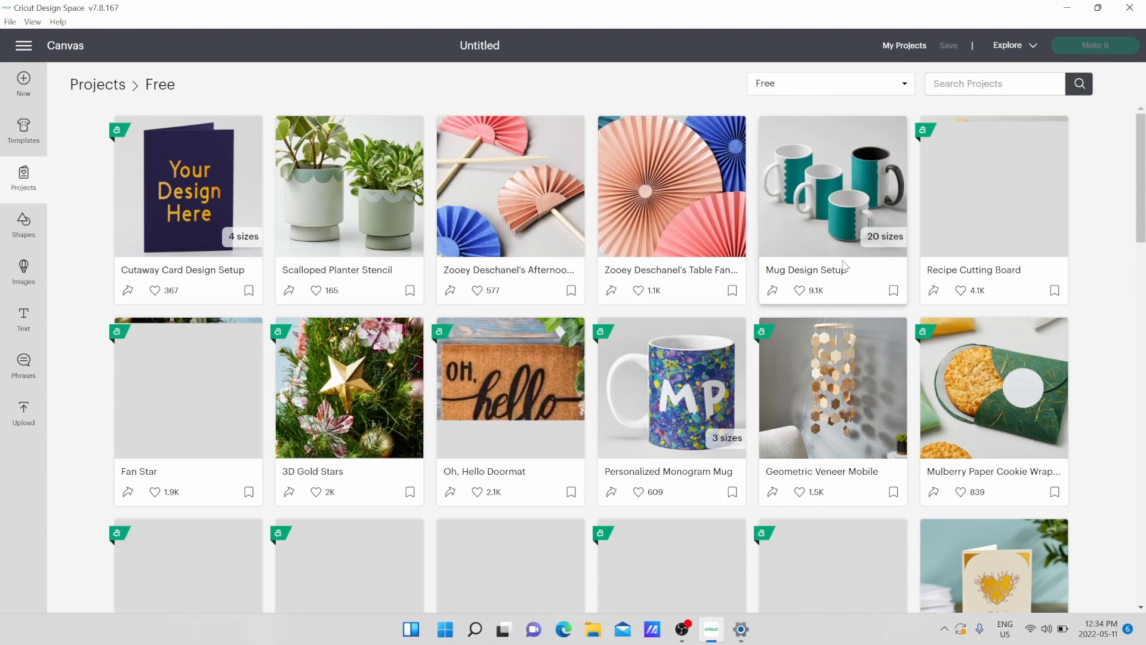
Review the full list of project categories and look through the free projects.
click(904, 85)
scroll(854, 315, down, 3)
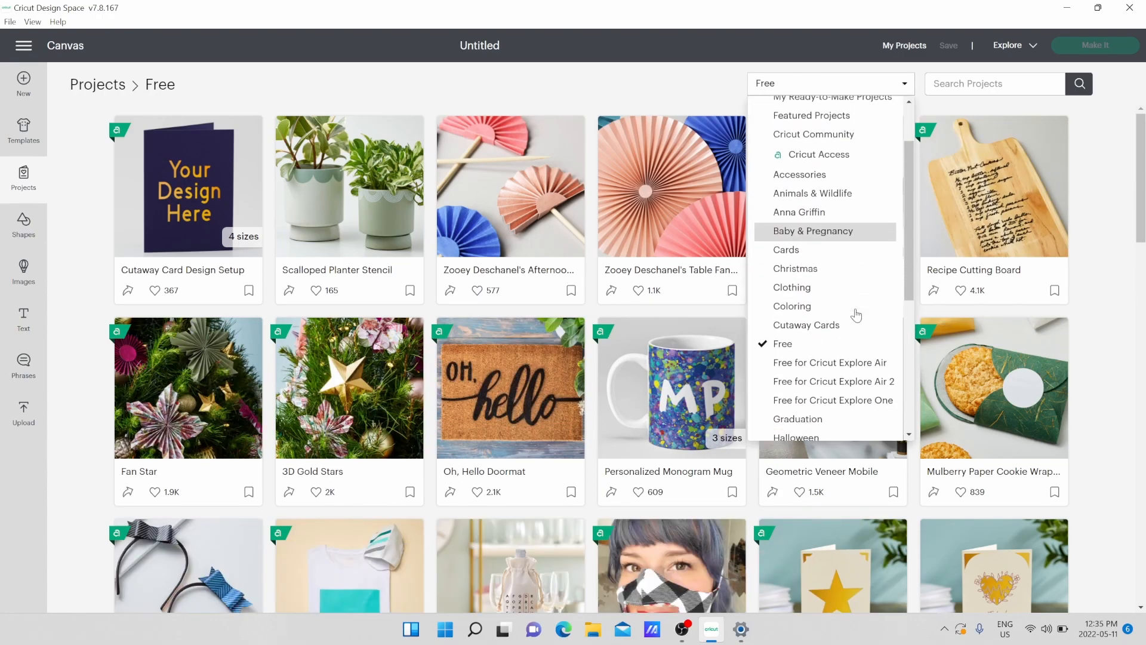
scroll(845, 277, down, 3)
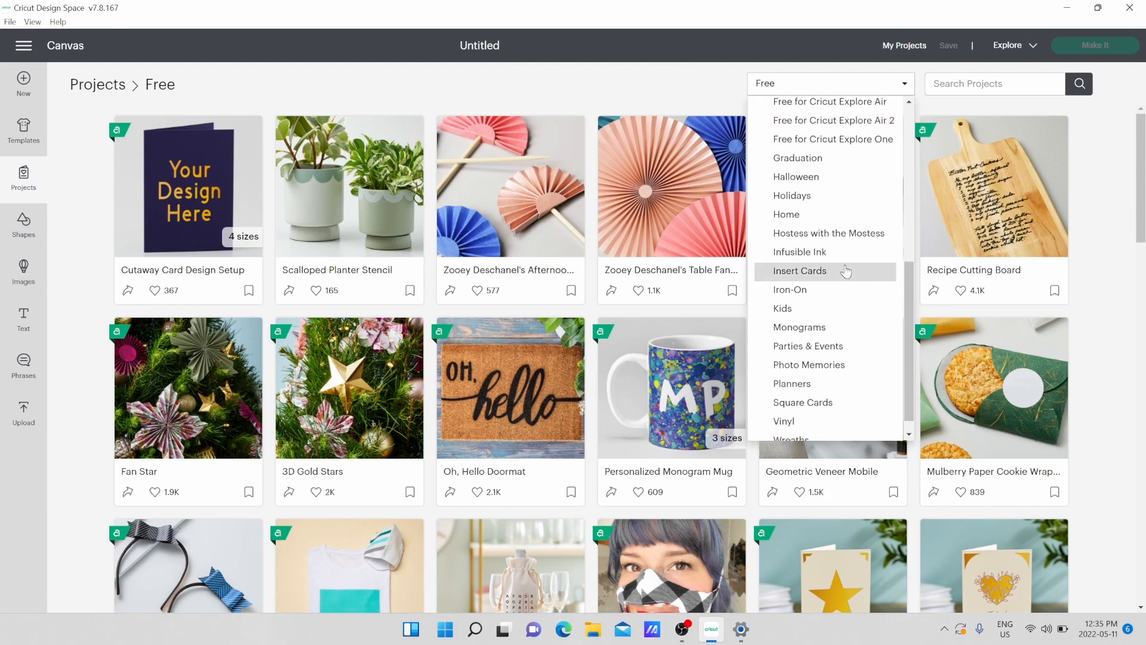
scroll(846, 272, up, 5)
scroll(846, 271, down, 3)
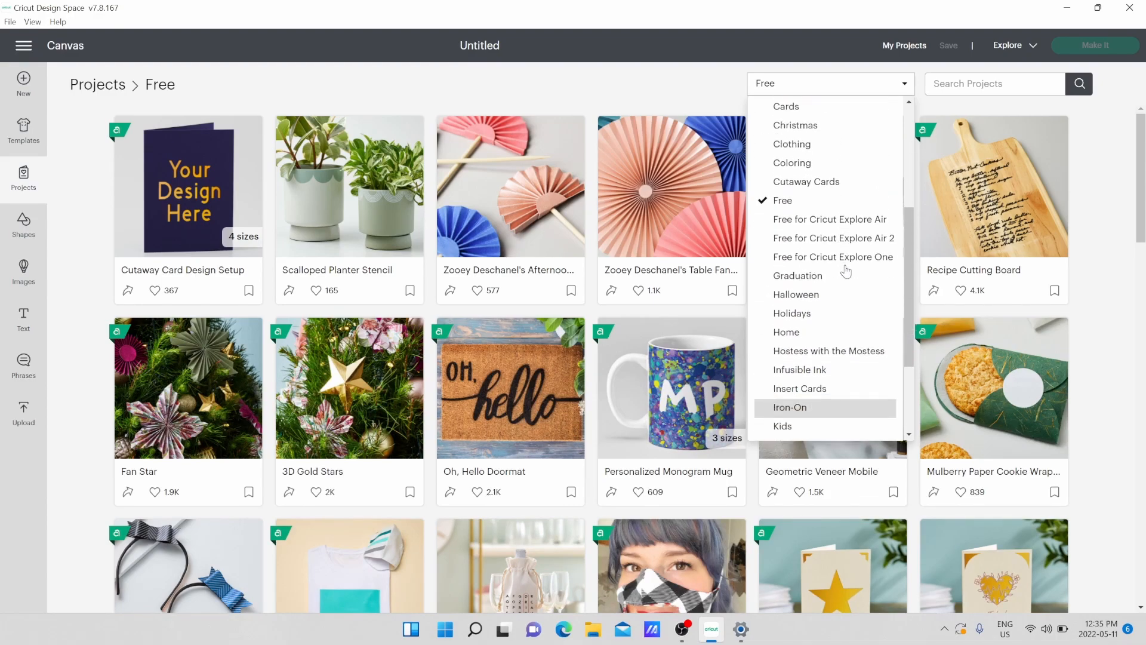
scroll(870, 224, down, 3)
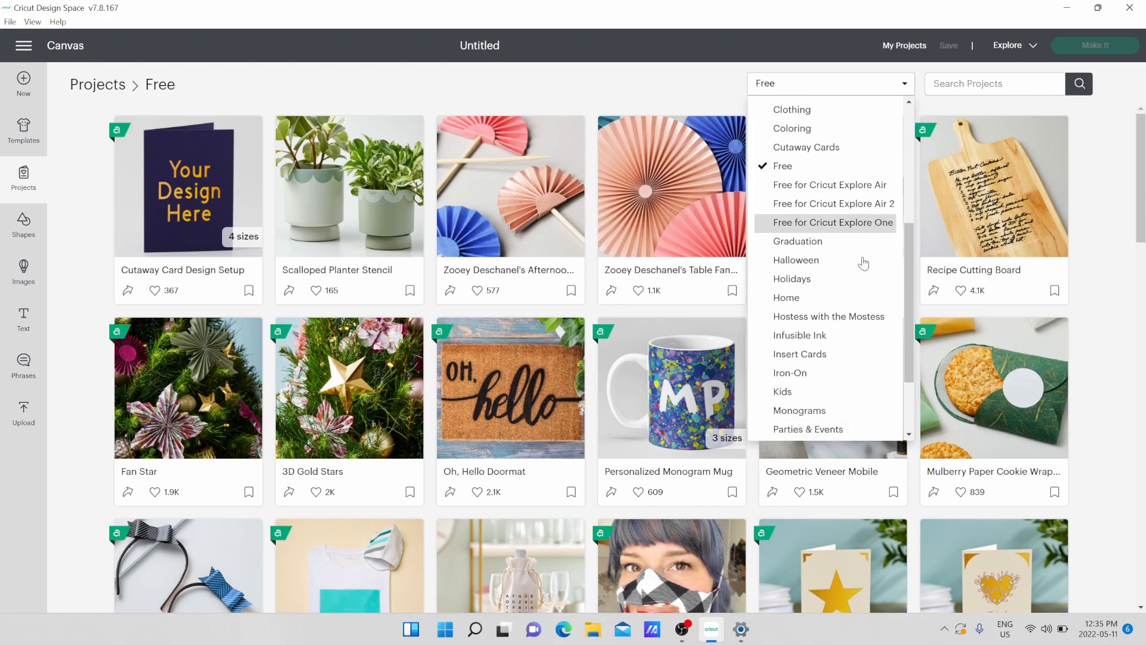
scroll(836, 325, up, 5)
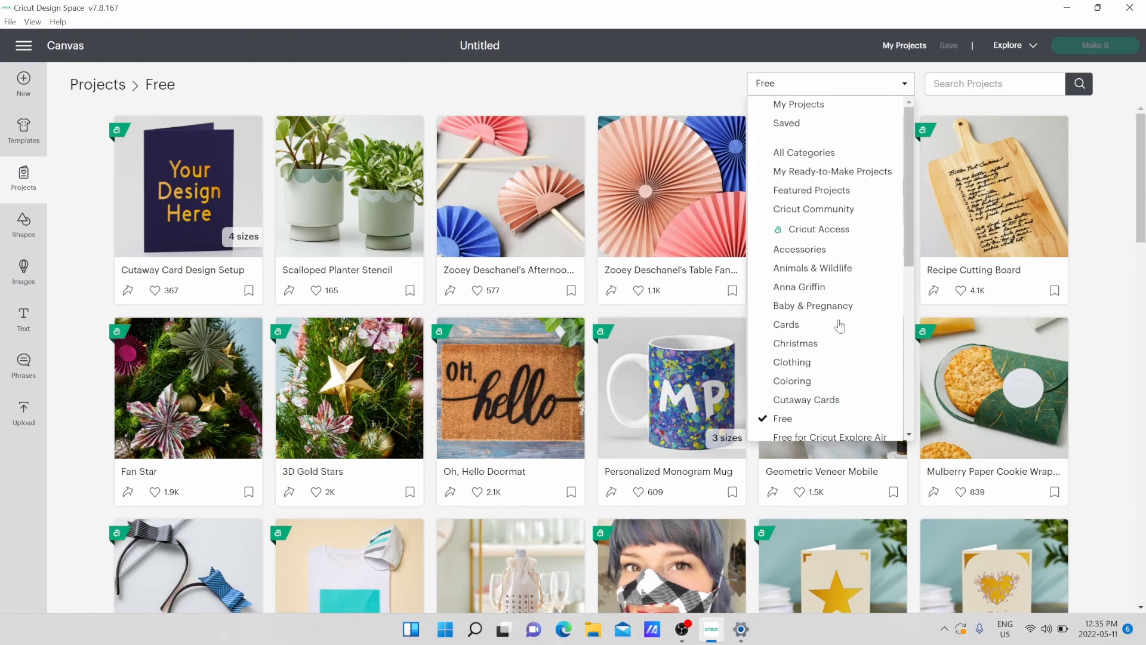
click(904, 89)
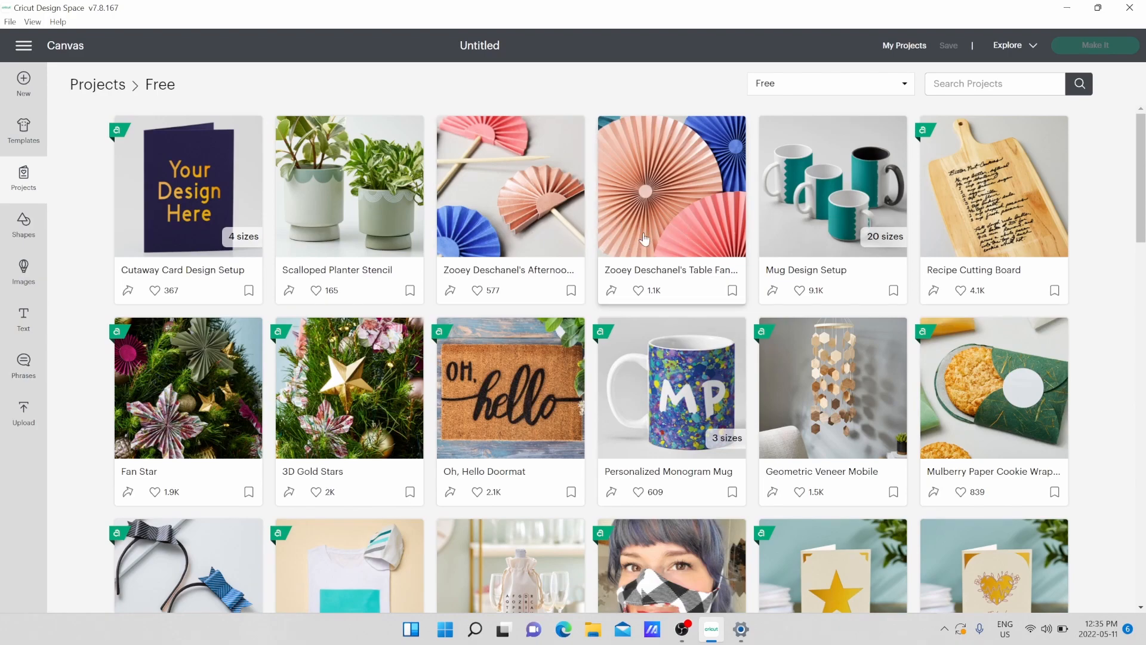
scroll(1113, 326, down, 2)
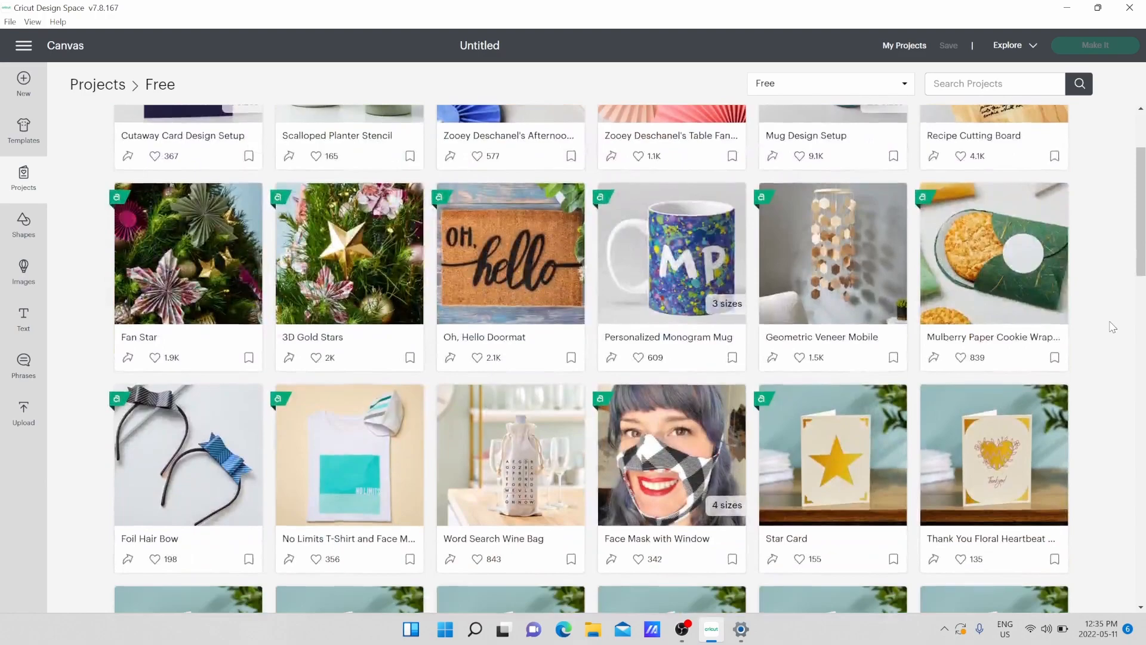
scroll(1113, 327, down, 7)
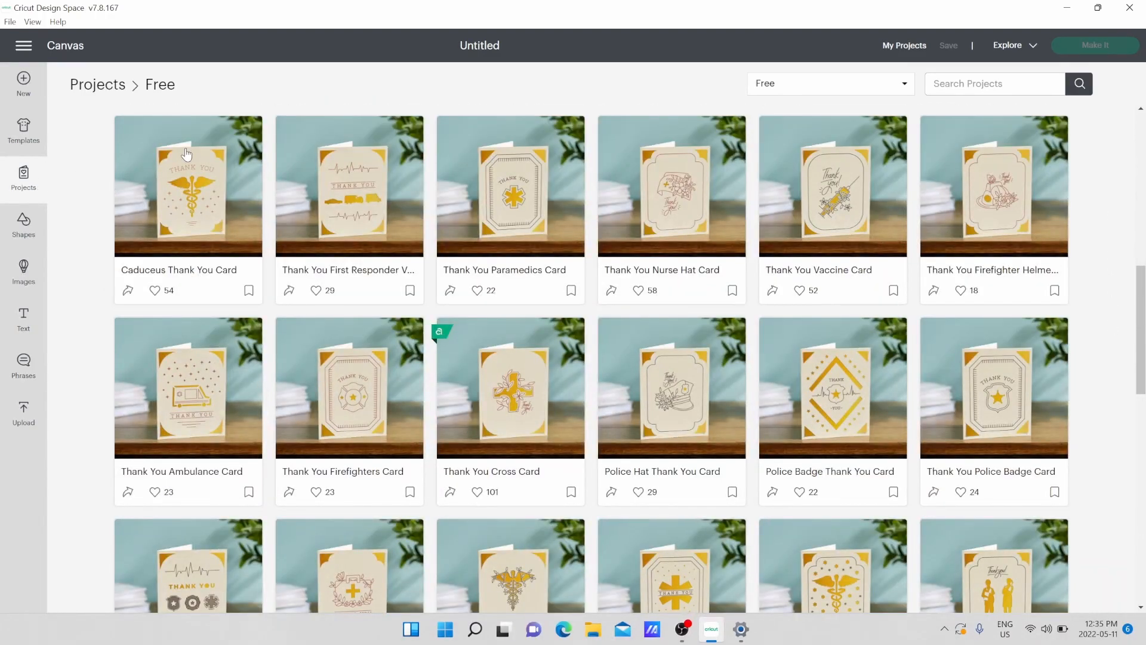
Look through the designs under My Projects and set the project category back to All Categories.
click(905, 85)
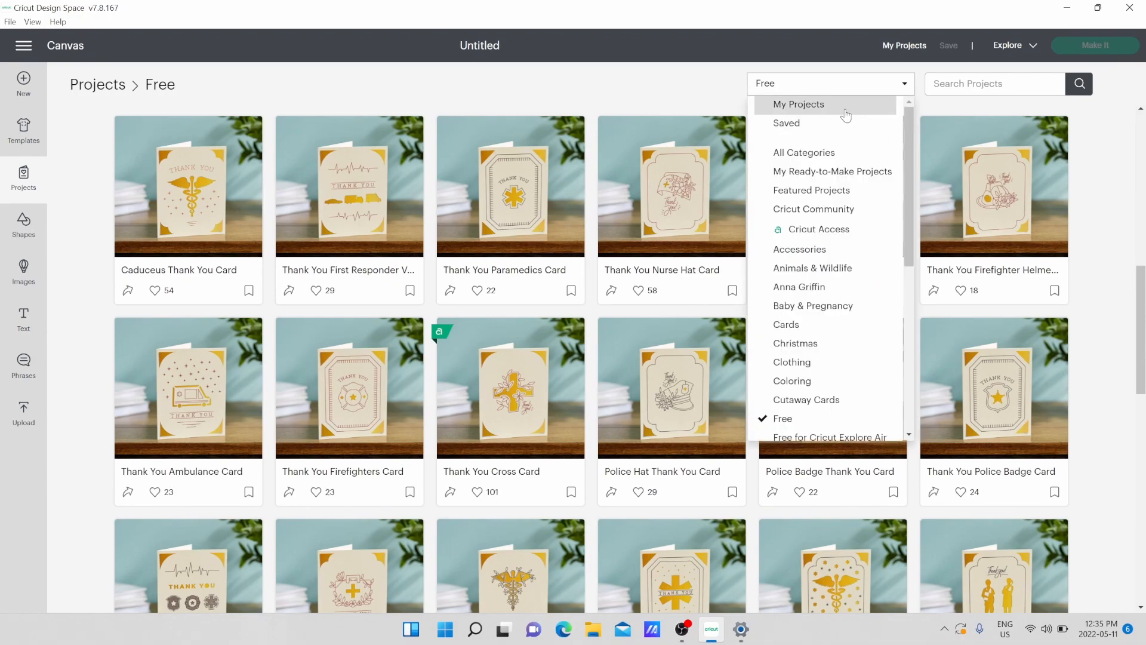
click(810, 108)
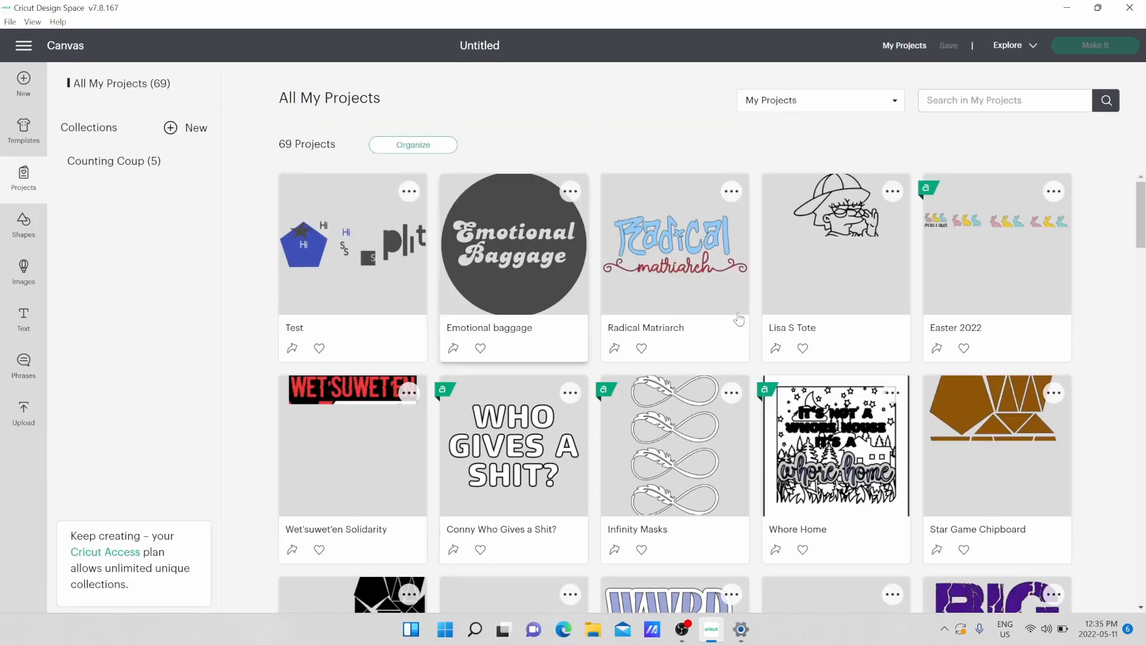
scroll(1109, 445, down, 2)
scroll(1110, 445, down, 5)
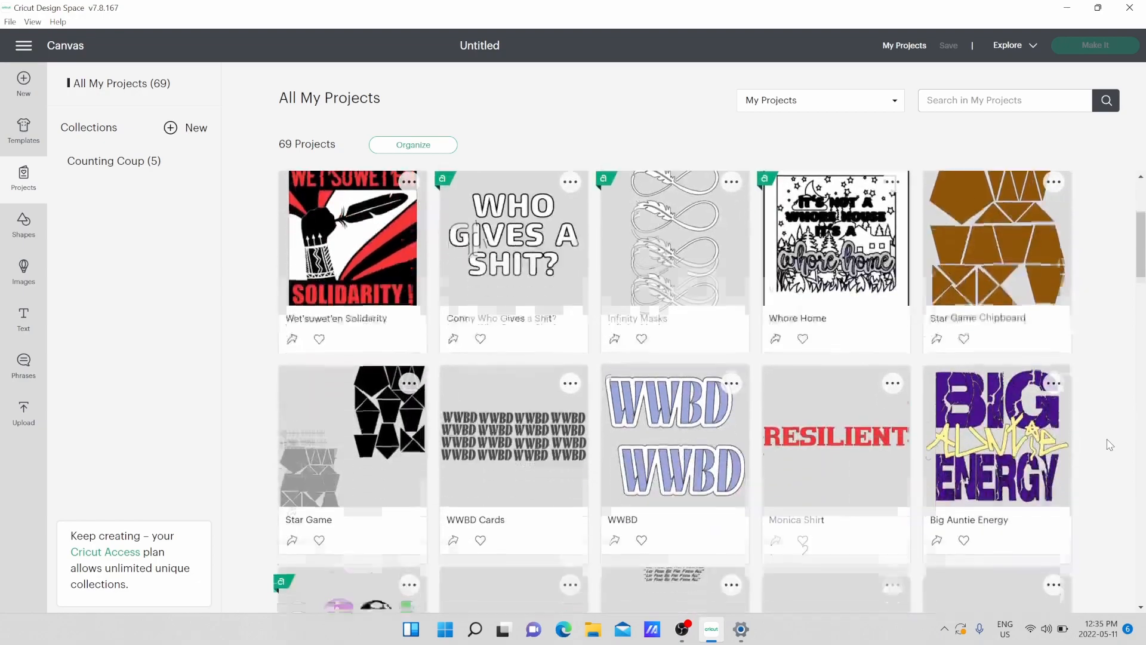
scroll(1109, 445, up, 6)
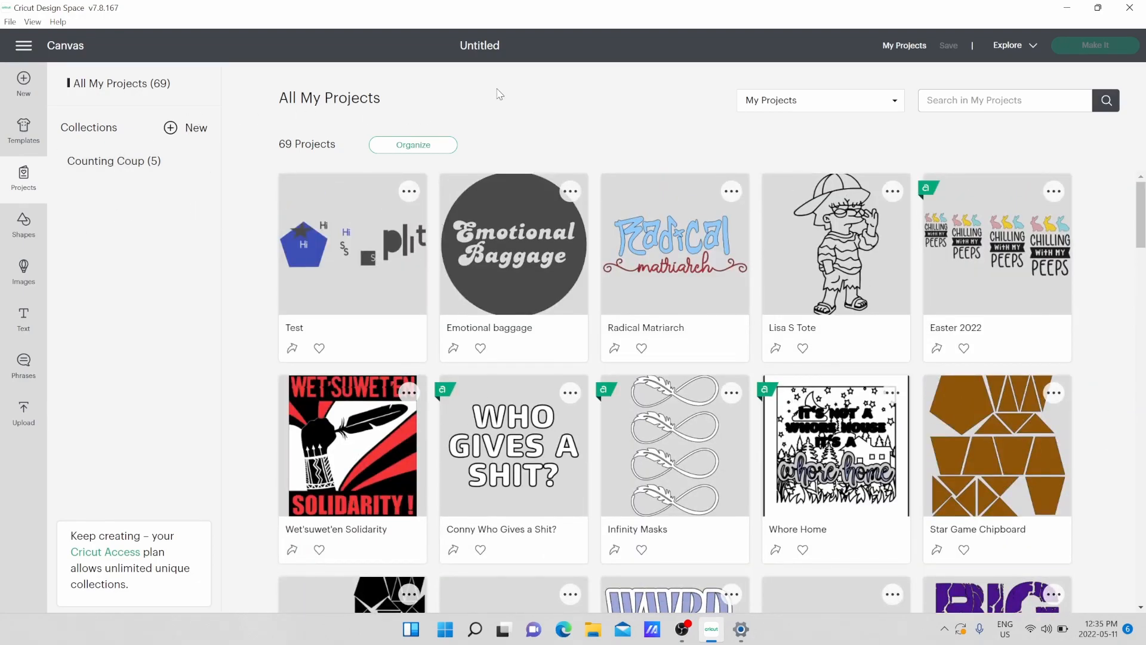
click(837, 112)
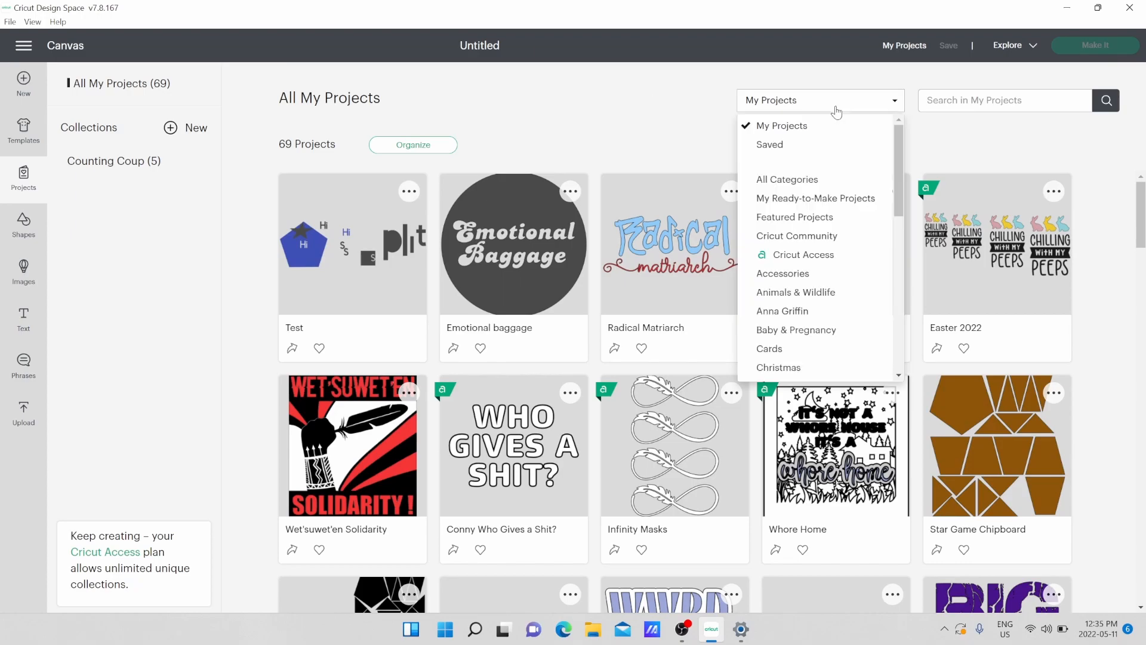
click(786, 180)
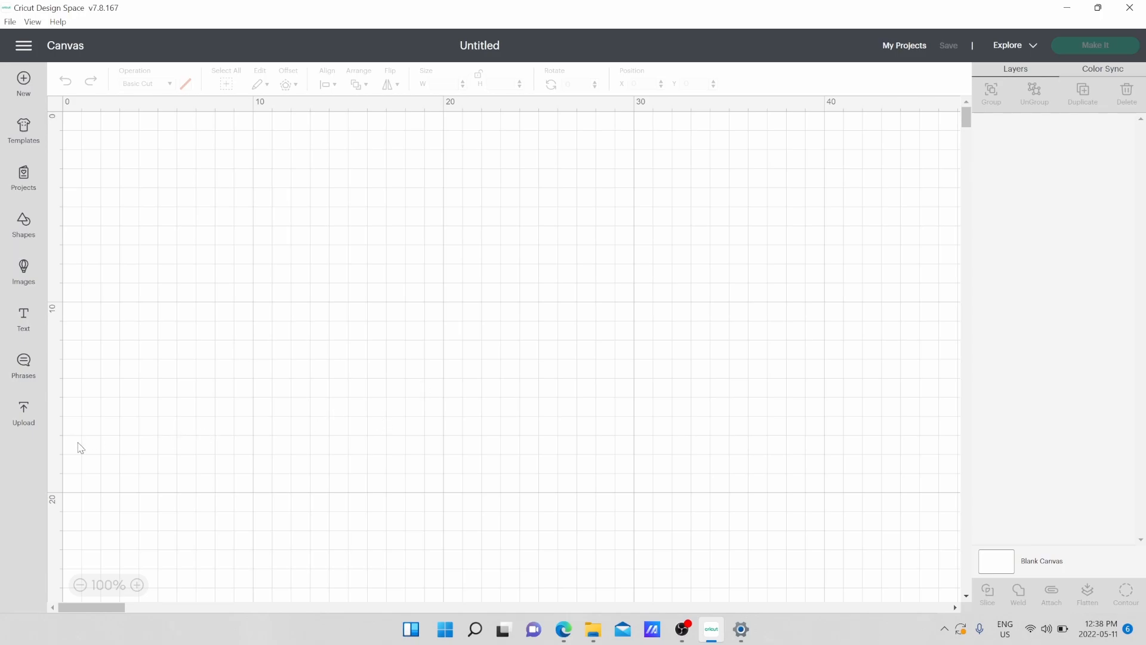
Load the tent image from the Downloads folder for upload and set its image type to Simple.
click(24, 415)
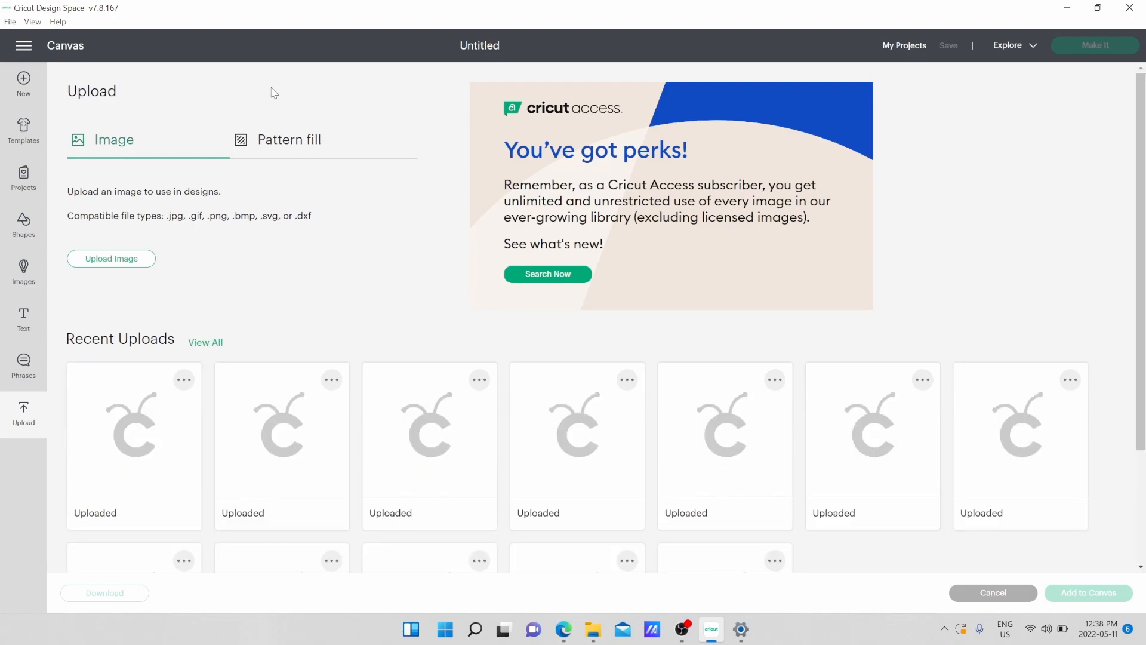
click(132, 264)
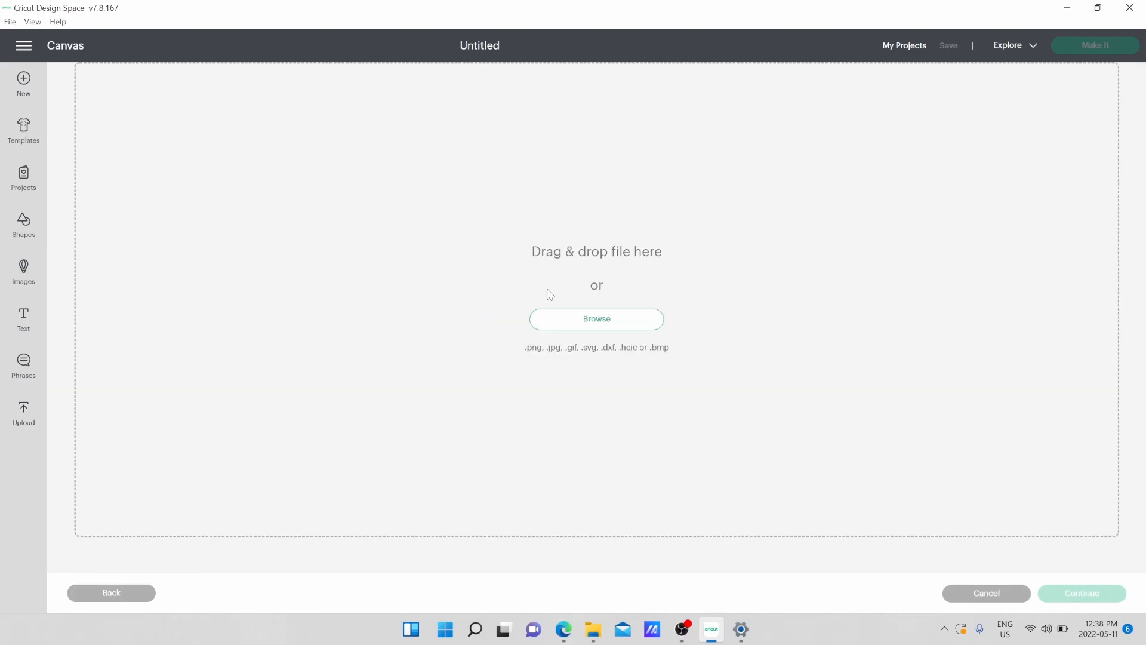
click(597, 323)
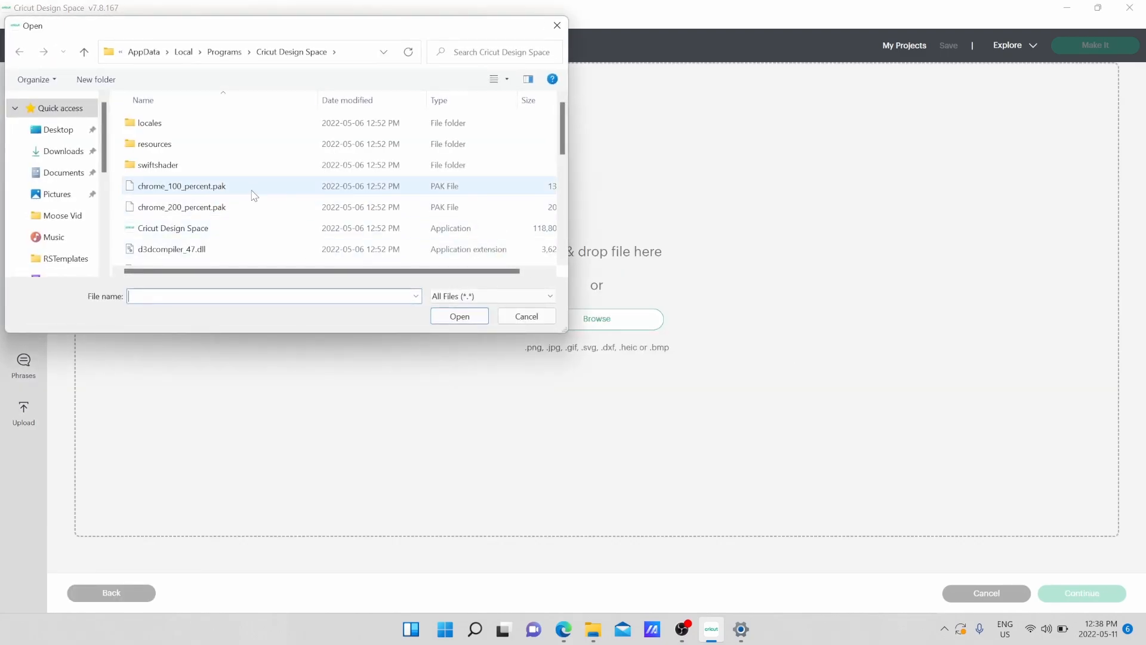
click(55, 151)
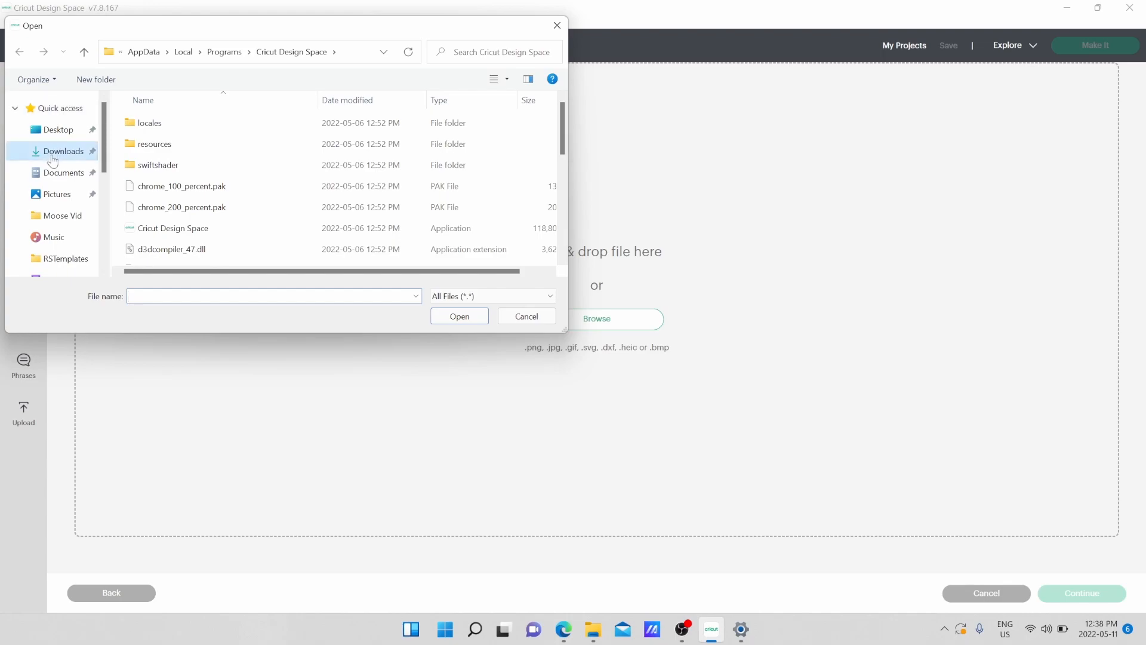
double_click(209, 141)
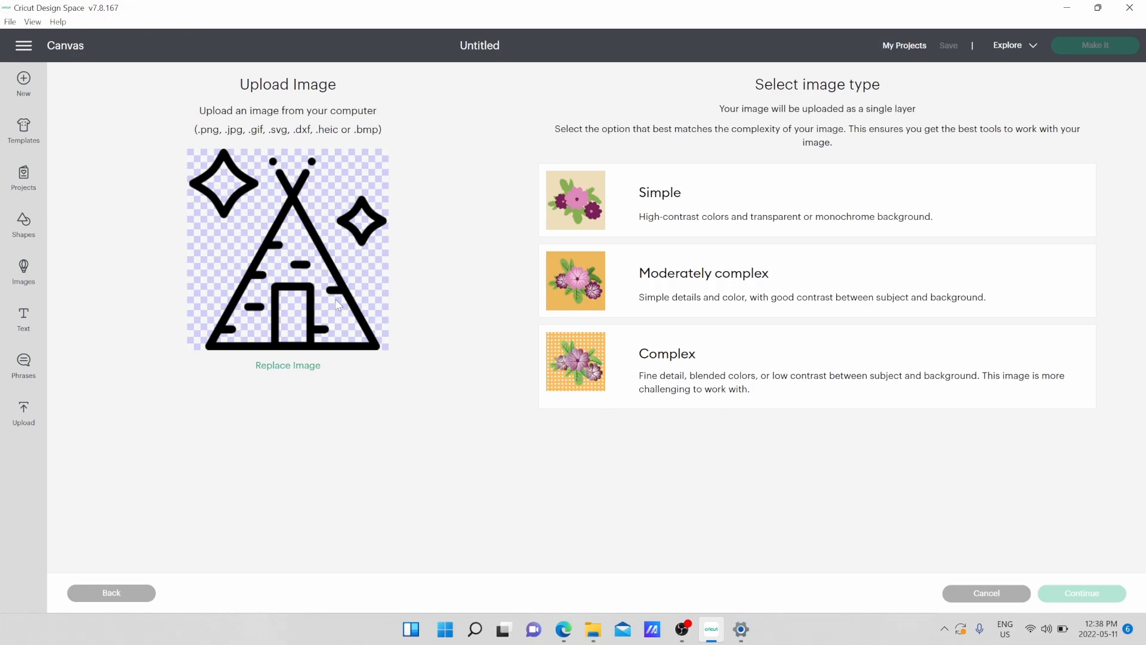
click(778, 206)
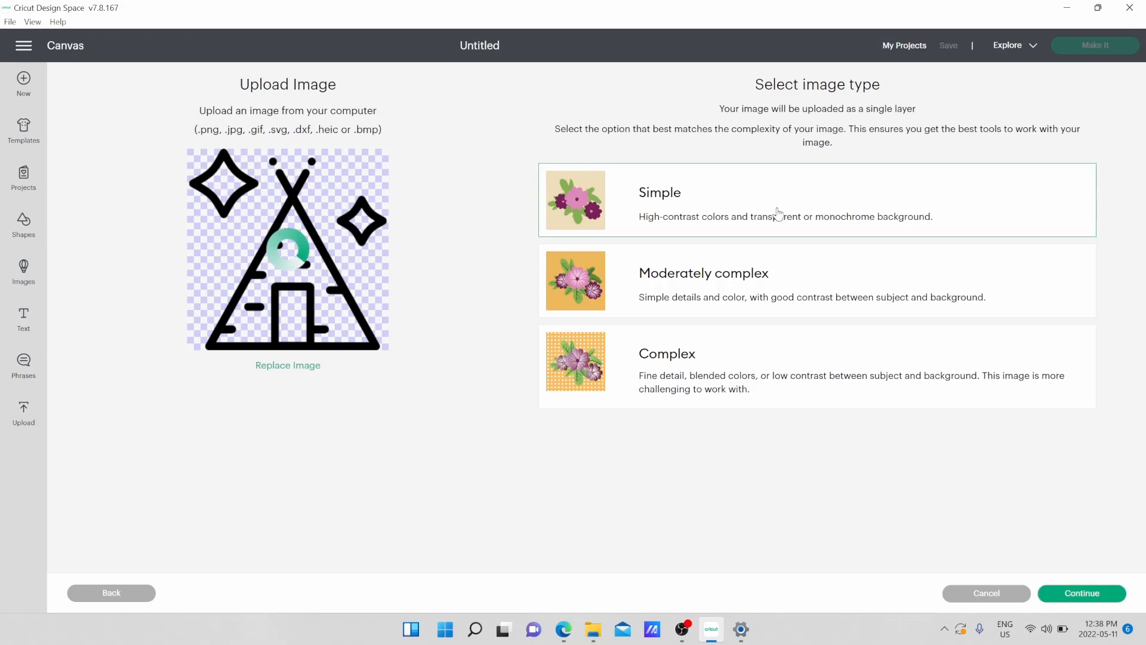
click(1068, 601)
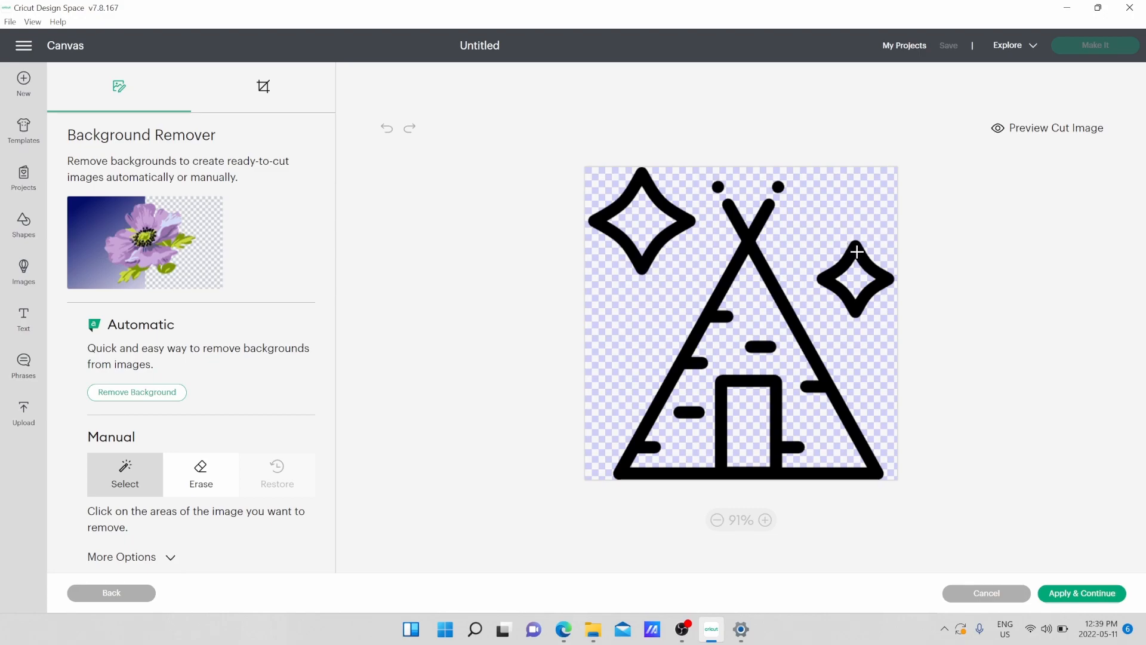
Remove the smaller star from the tent image, preview the cut image, and apply the background edit.
click(857, 251)
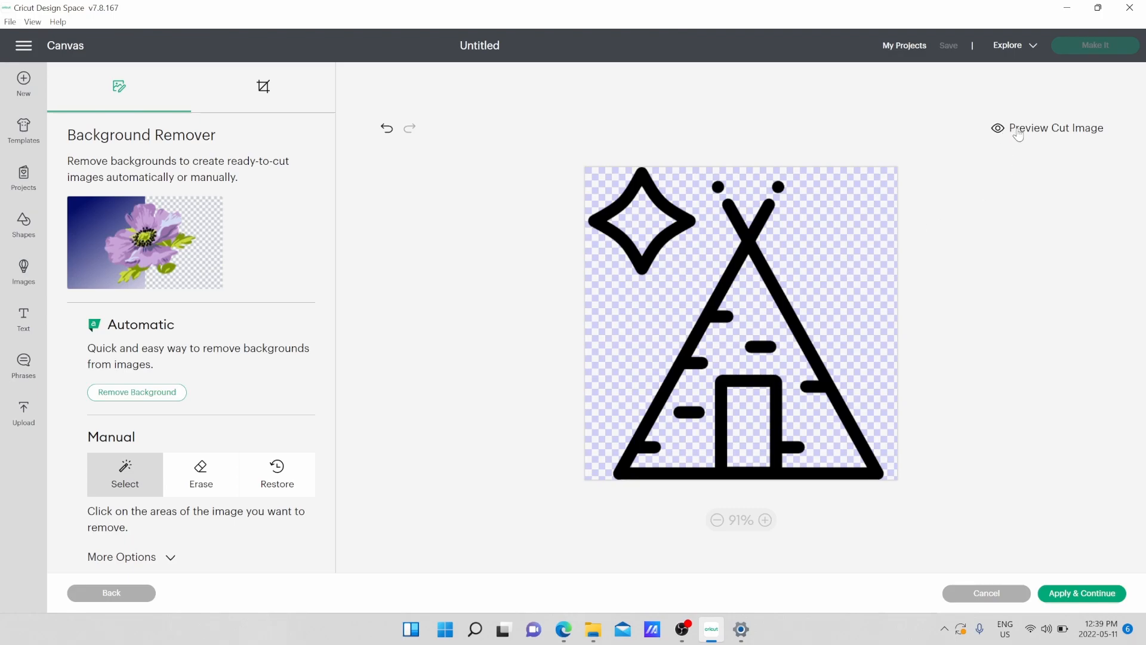
click(1021, 135)
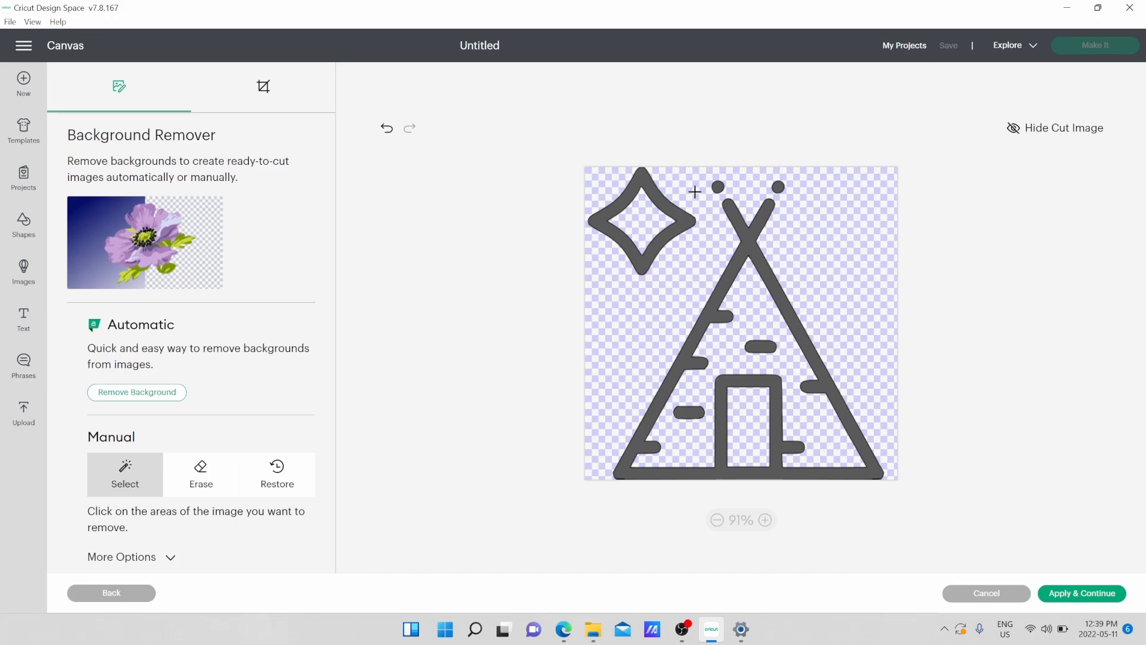
click(1013, 131)
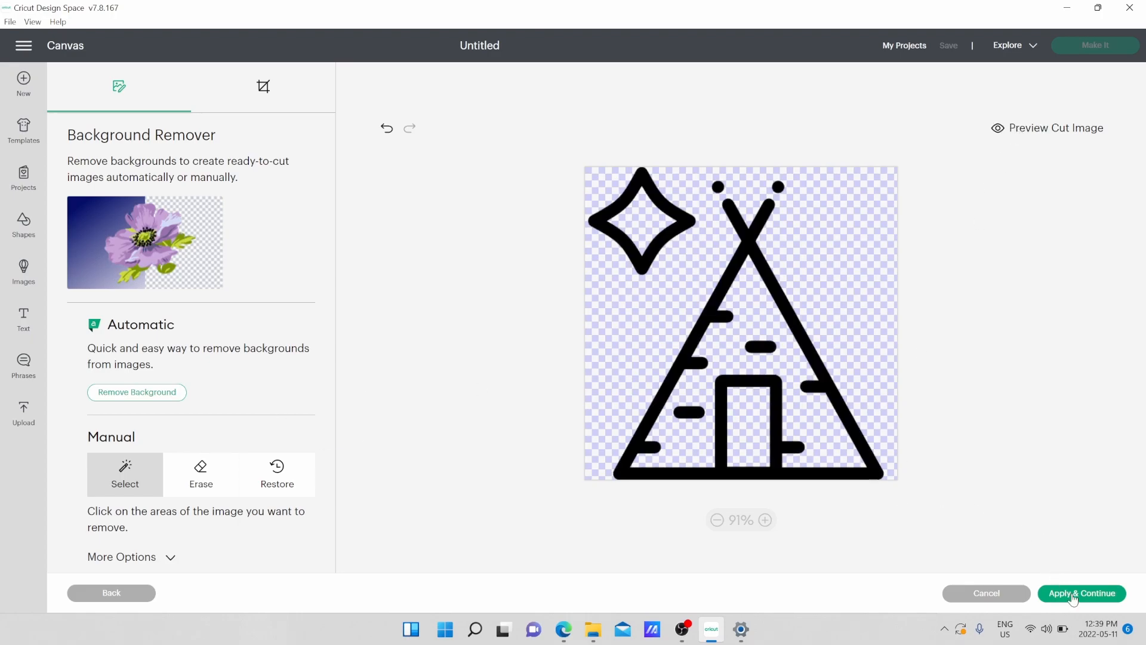
click(1072, 595)
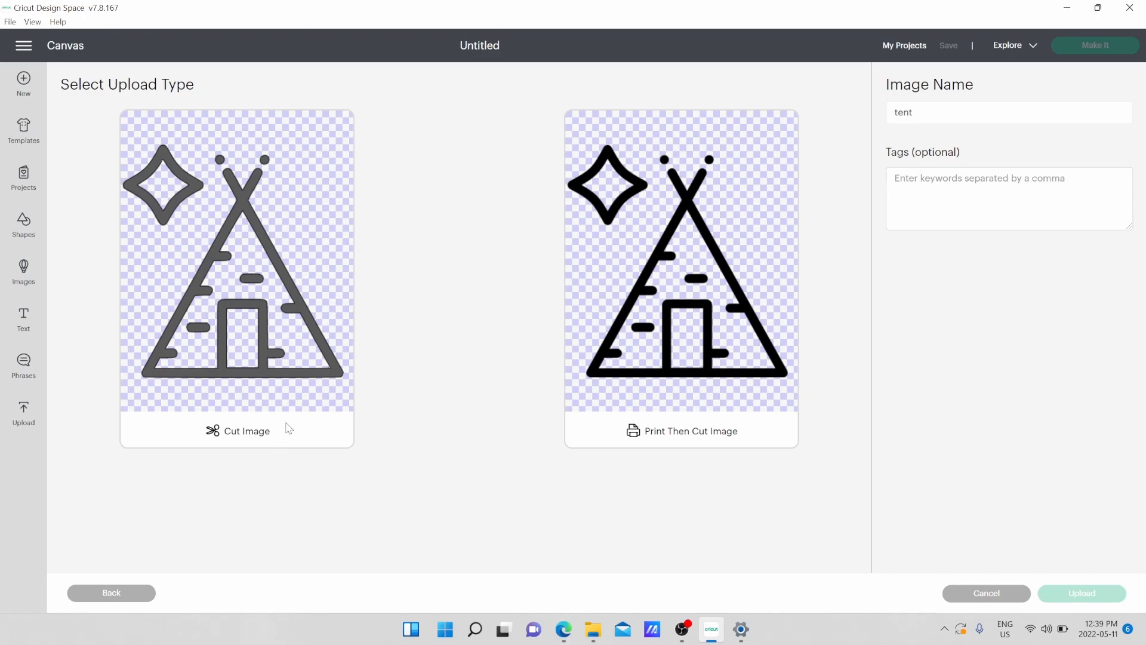
Choose Cut Image as the upload type, name the image "tipi" and upload it.
click(226, 340)
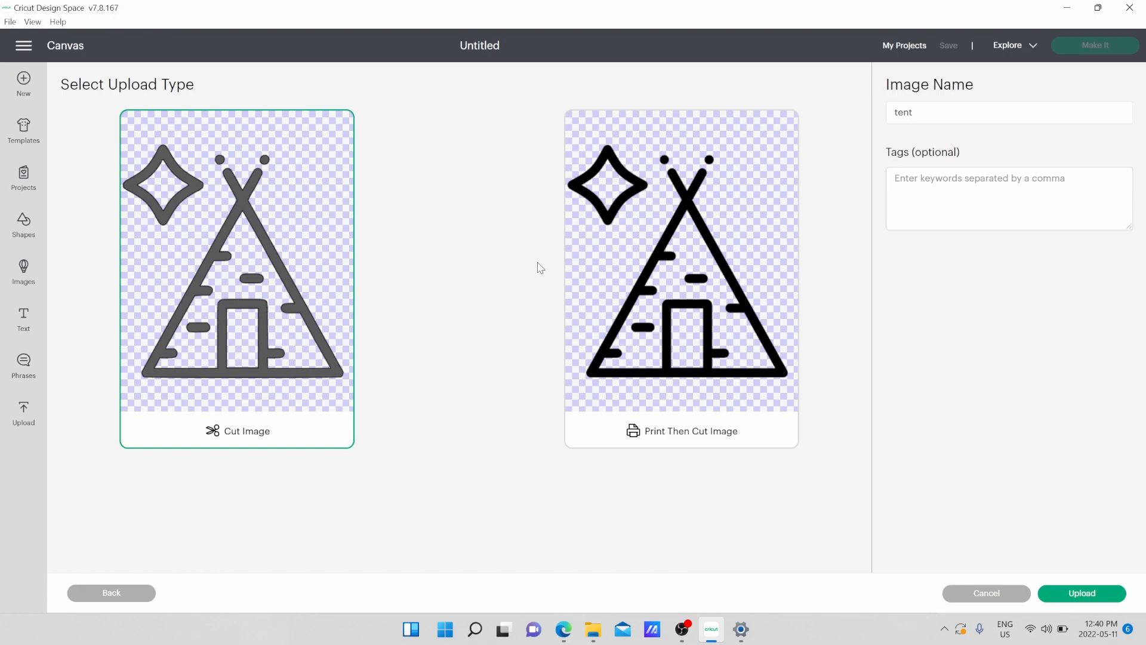
click(934, 113)
key(ctrl+a)
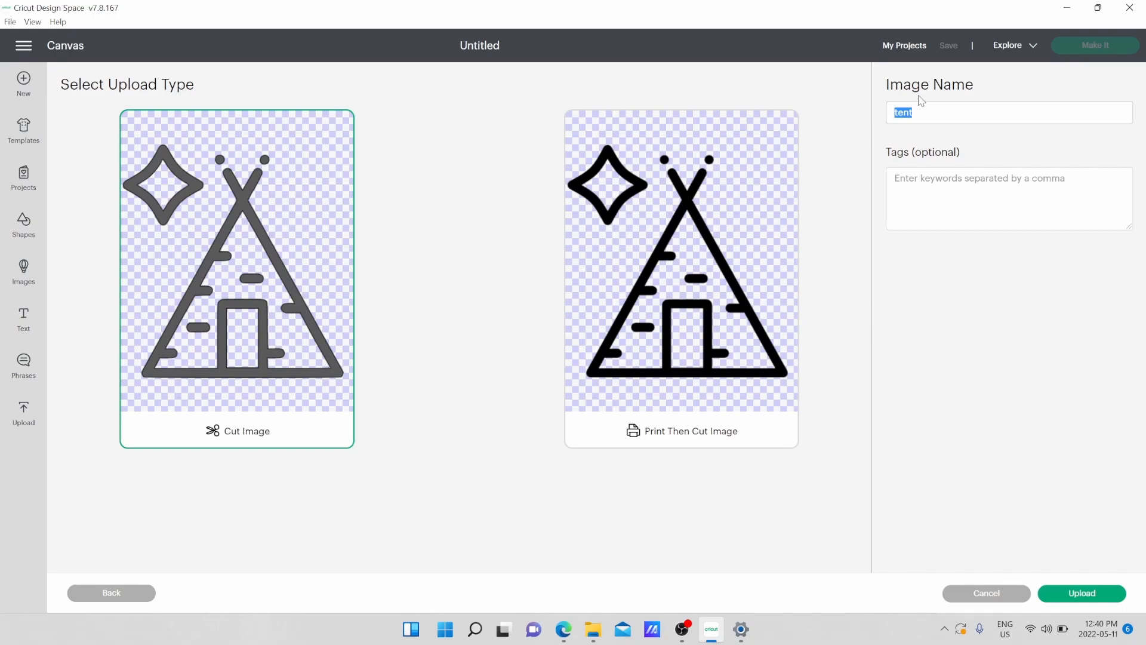
text(tipi)
click(1103, 598)
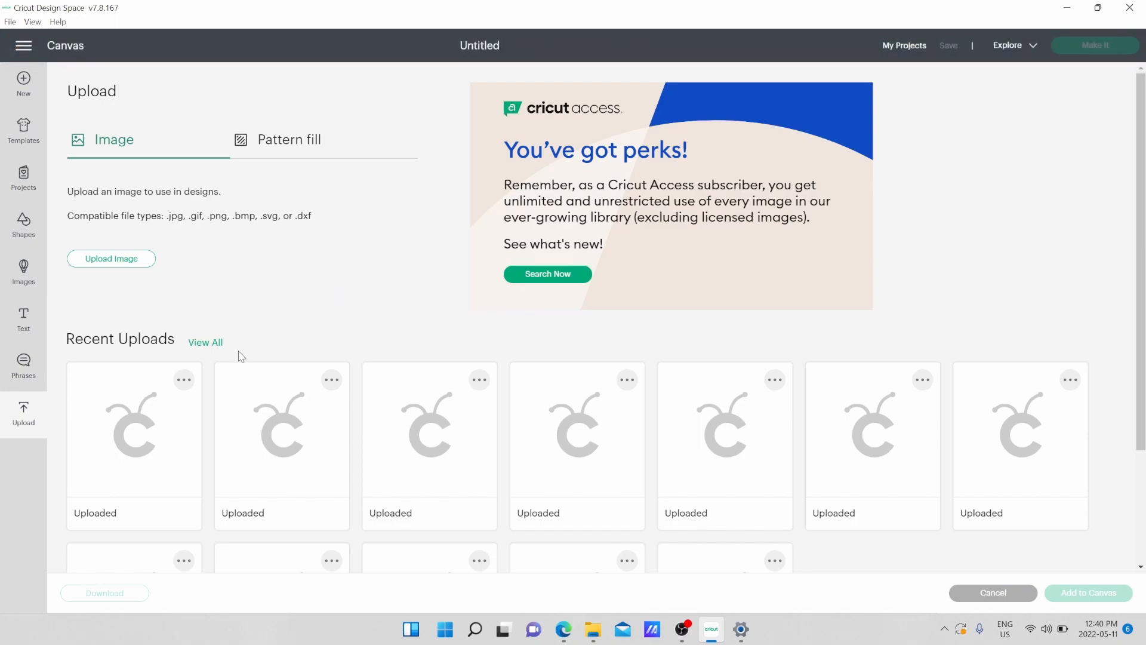
Add the most recently uploaded image to the canvas and move it slightly toward the middle.
click(145, 431)
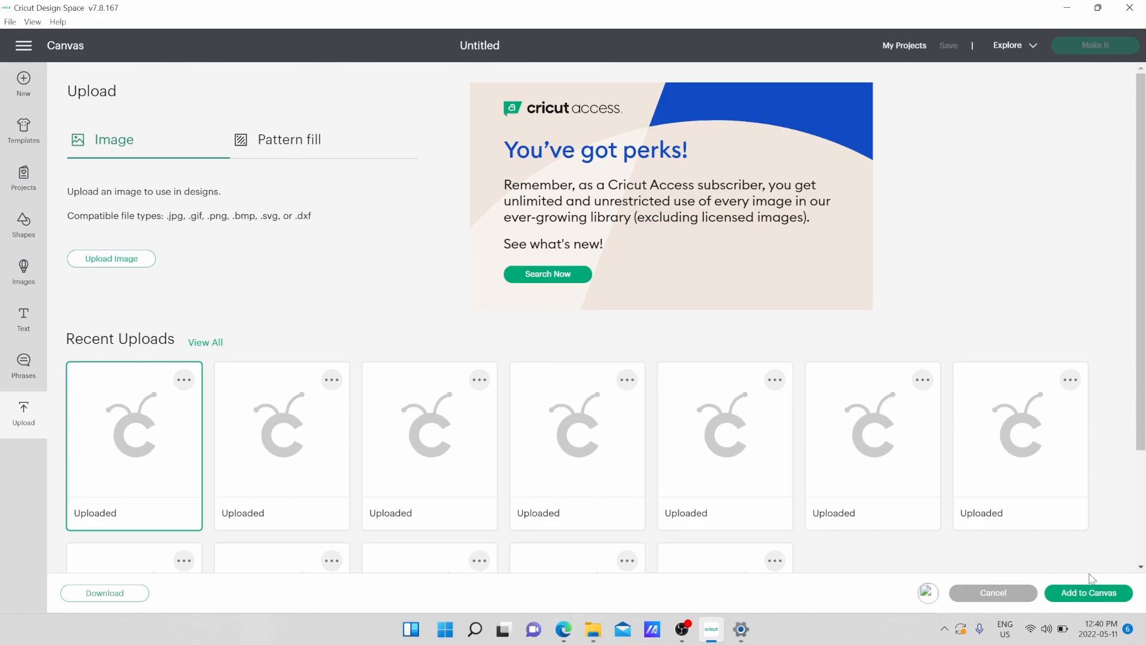
click(1102, 594)
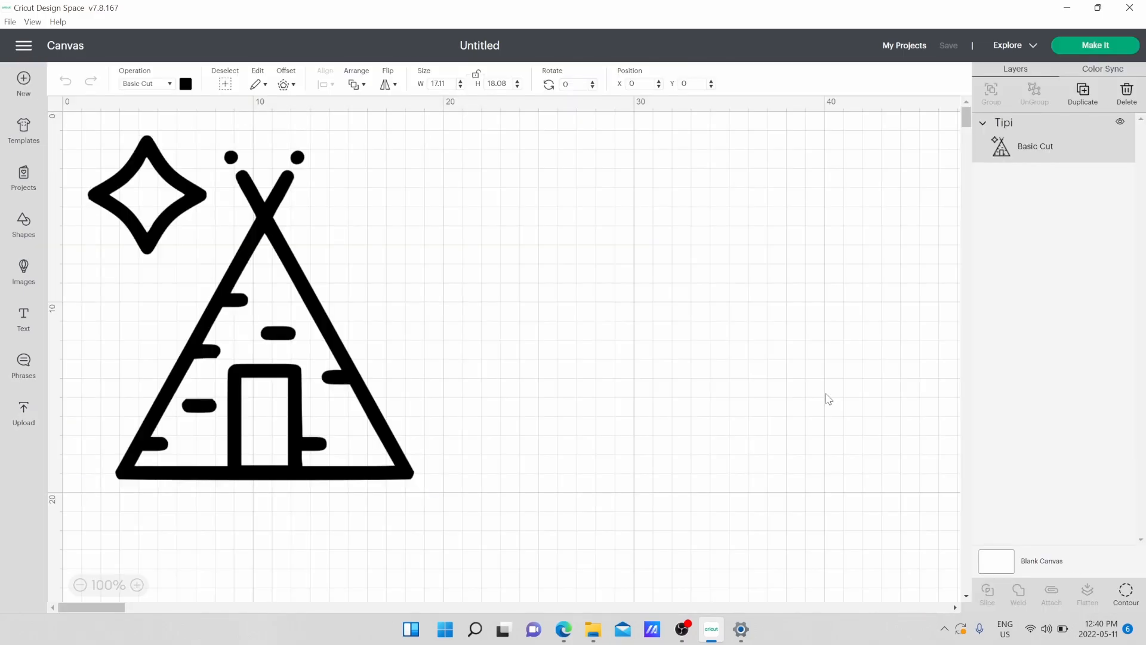
drag(275, 338, 394, 356)
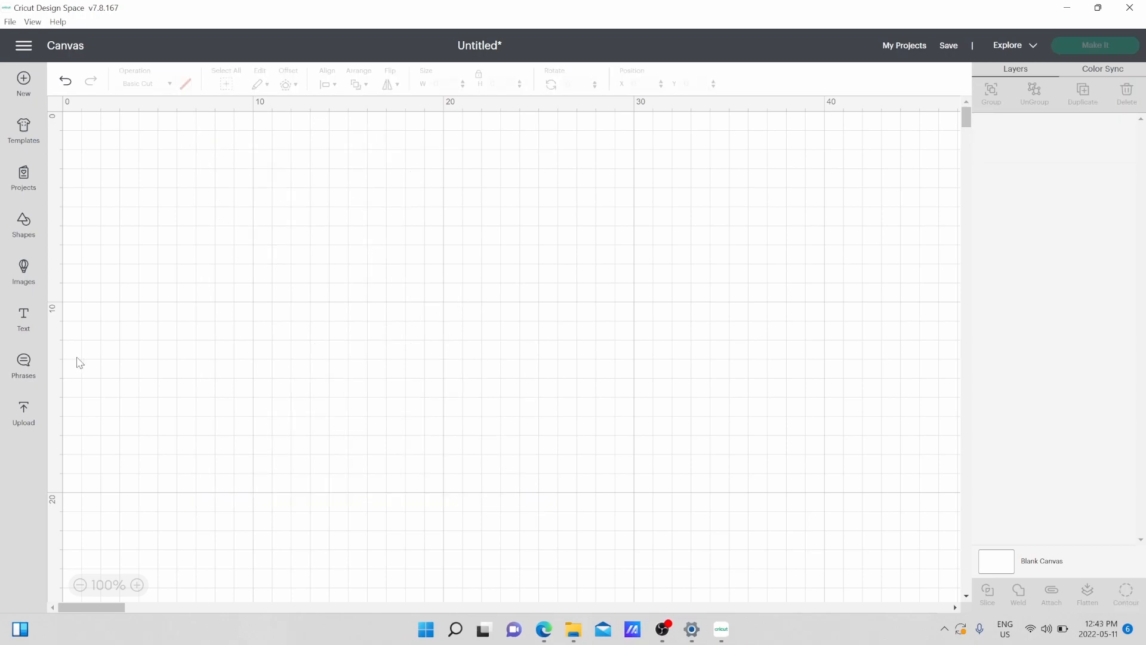
Add a text object to the blank canvas and make it read "Tansi".
click(23, 325)
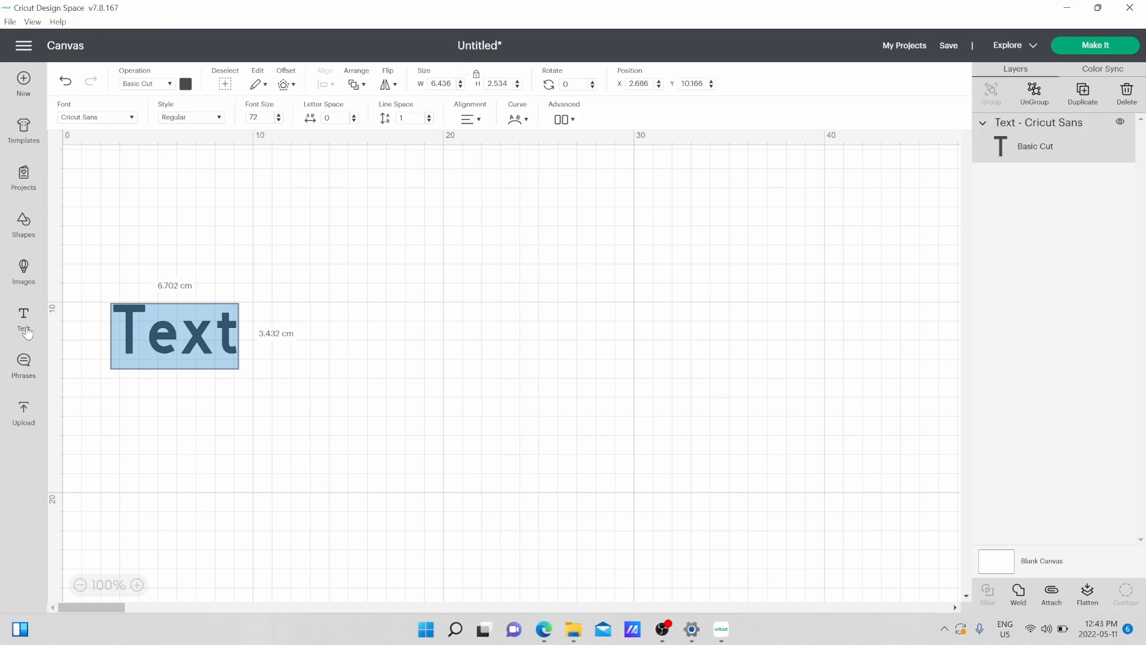
double_click(174, 328)
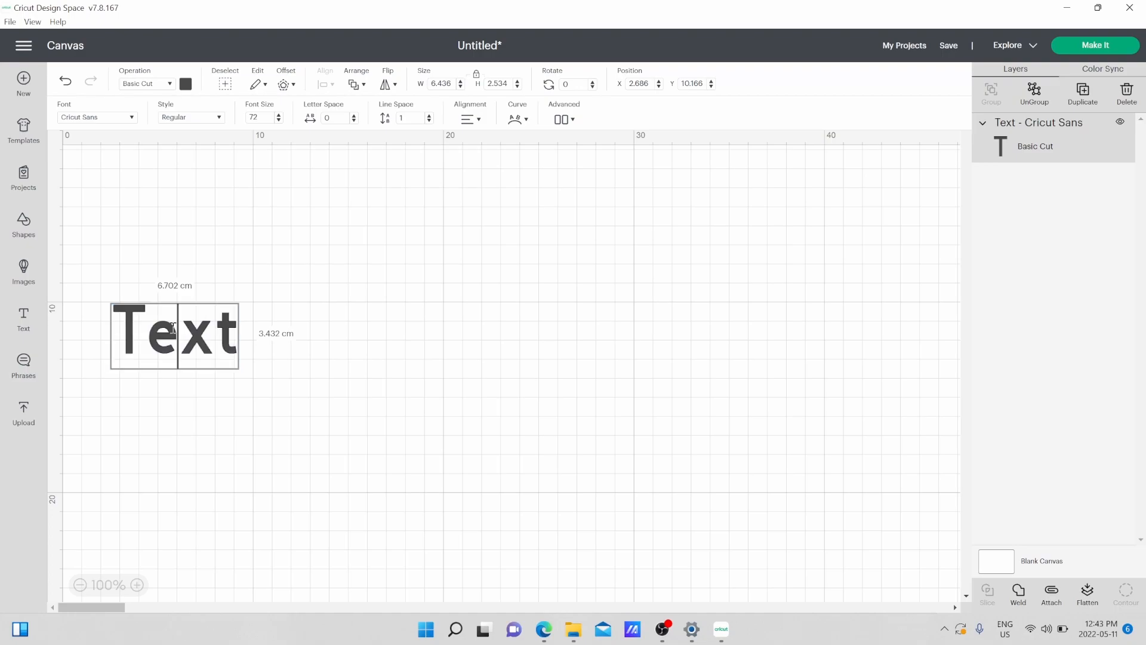
click(170, 322)
drag(124, 328, 239, 338)
text(Tnsi)
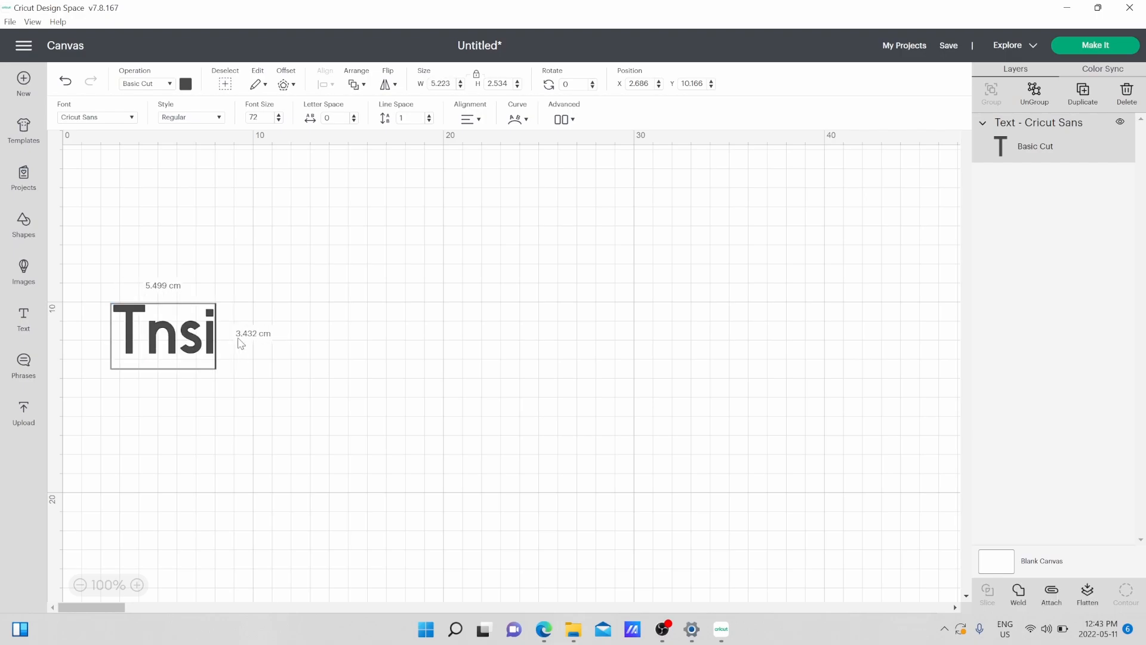
key(BackSpace)
key(BackSpace)
key(BackSpace)
text(ansi)
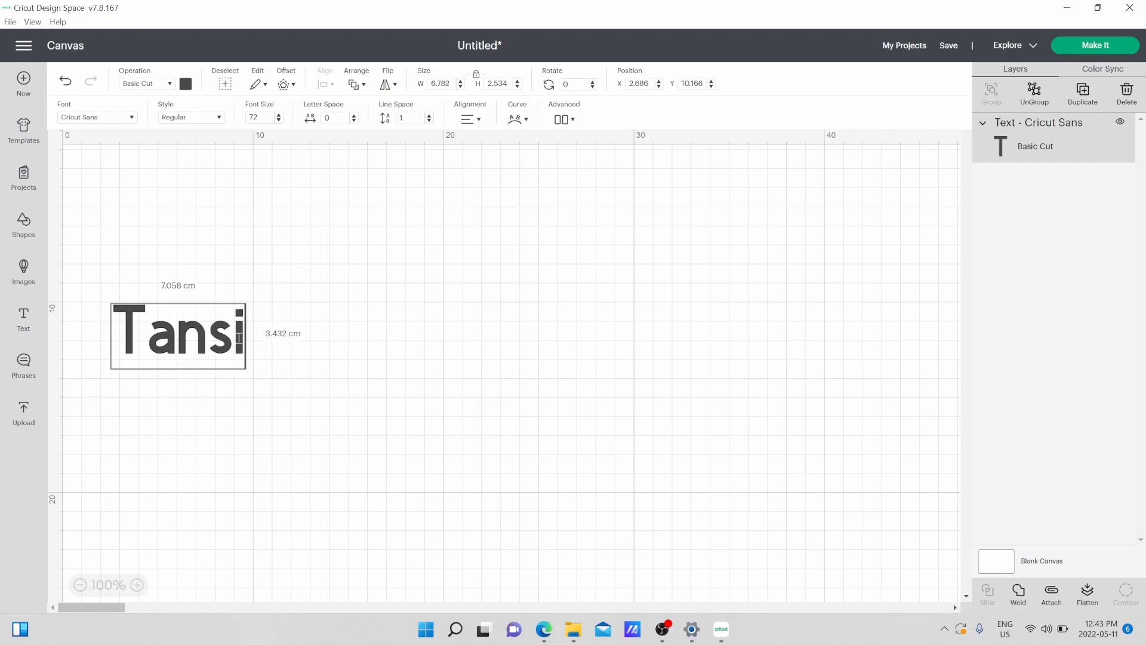
Move the Tansi text up and to the right, to about X 5.8, Y 6.1.
click(206, 296)
click(187, 338)
drag(187, 337, 246, 260)
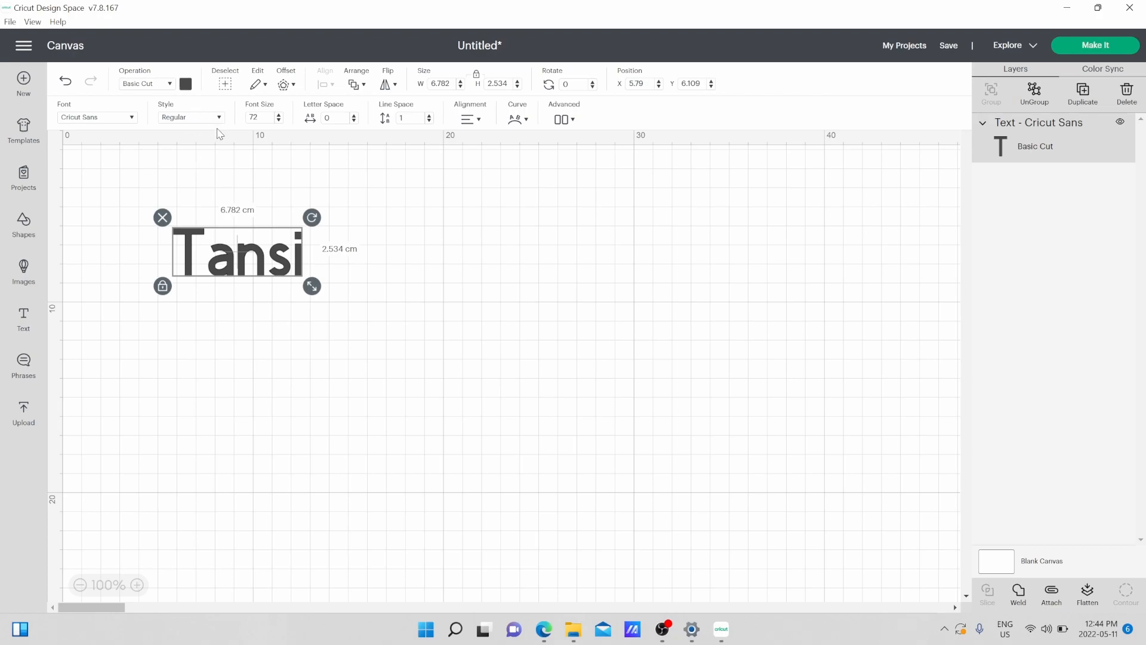
Filter the fonts to System and set the Tansi text's font to Bernard MT Condensed.
click(133, 124)
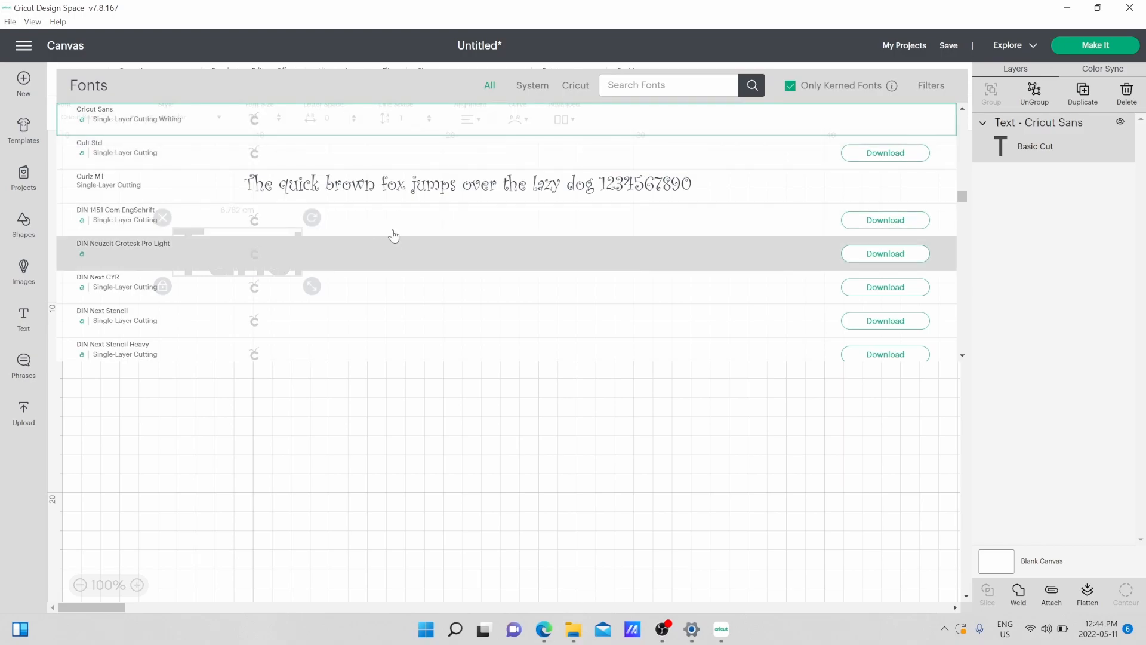
click(532, 91)
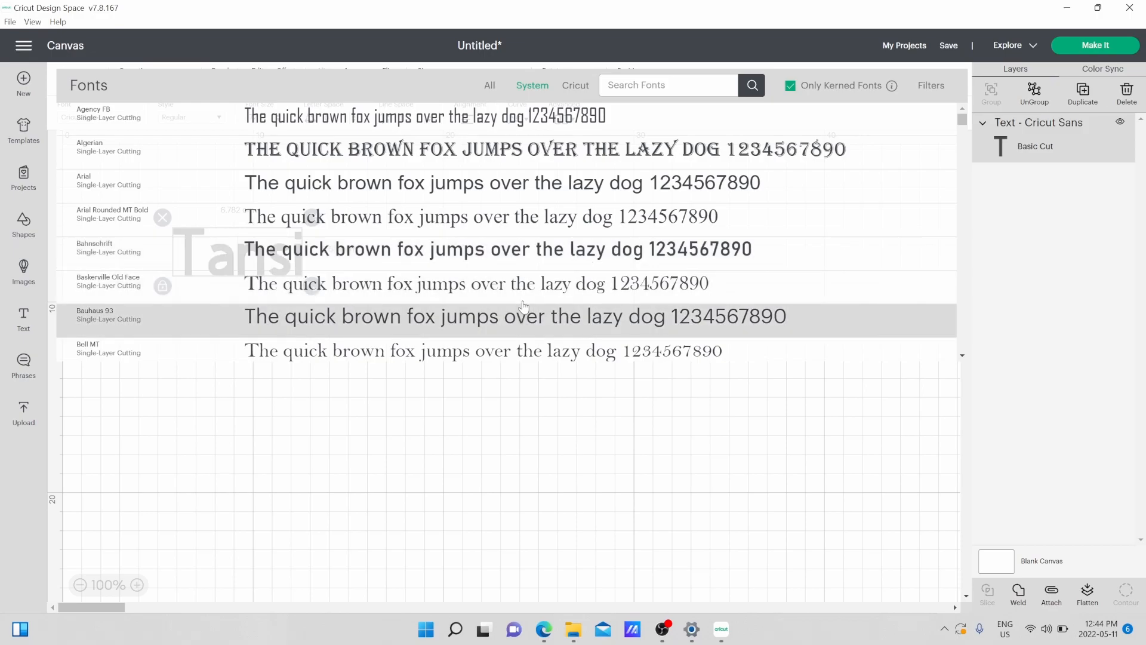
scroll(521, 317, down, 4)
click(520, 324)
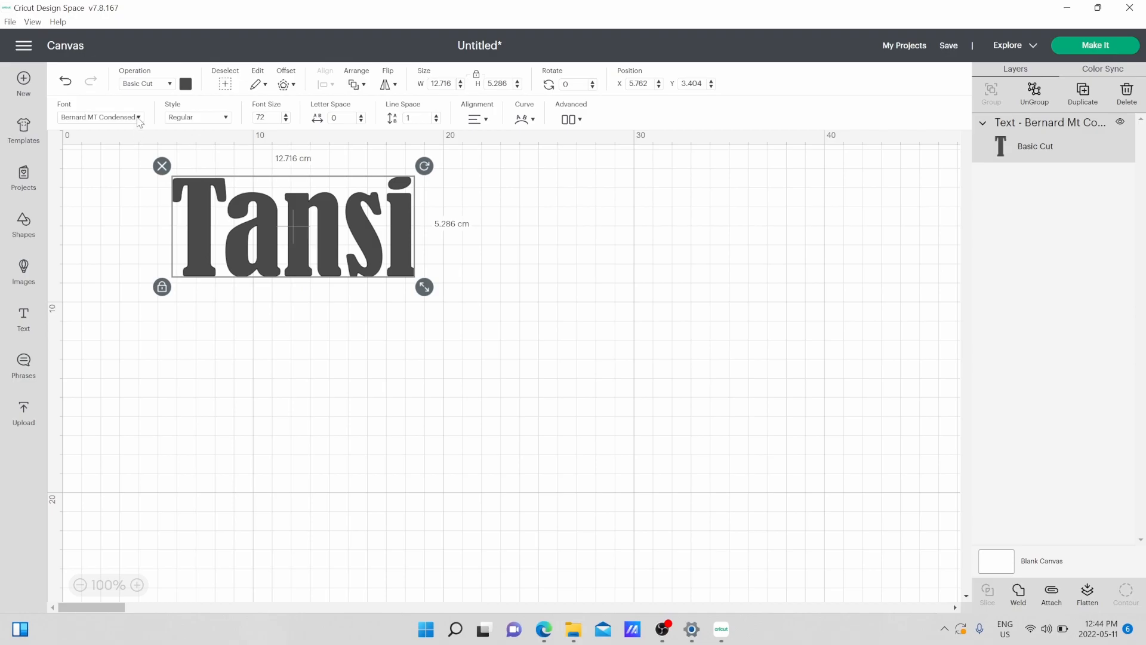
View the Cricut fonts without choosing one, and move the Tansi text down to about X 6.4, Y 8.1.
click(138, 118)
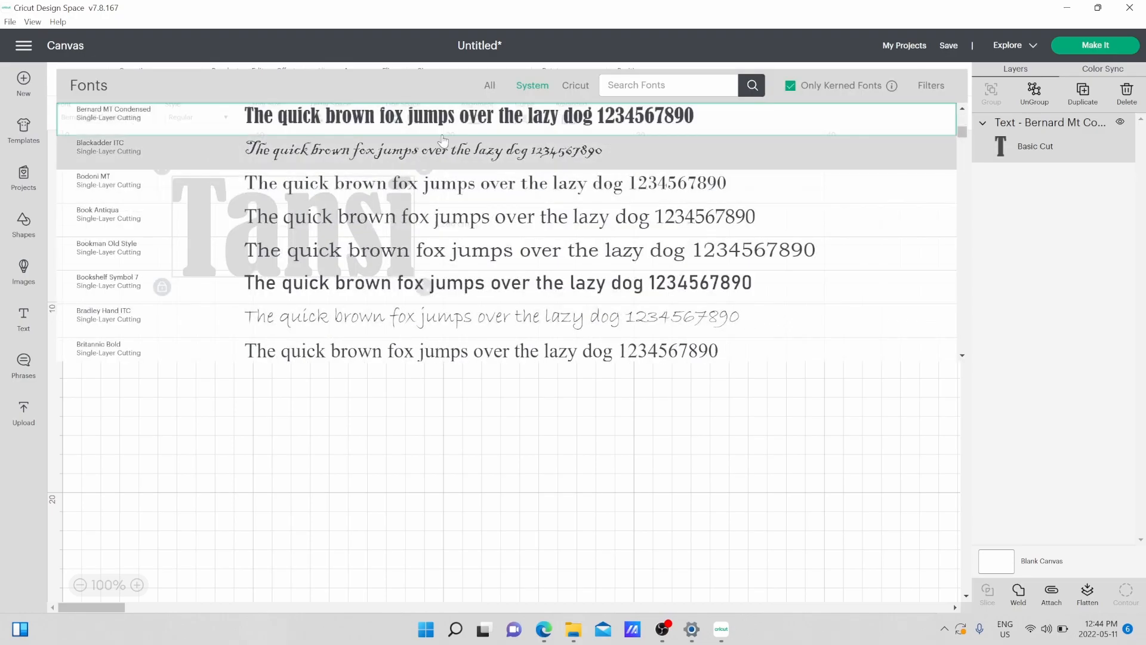
click(589, 87)
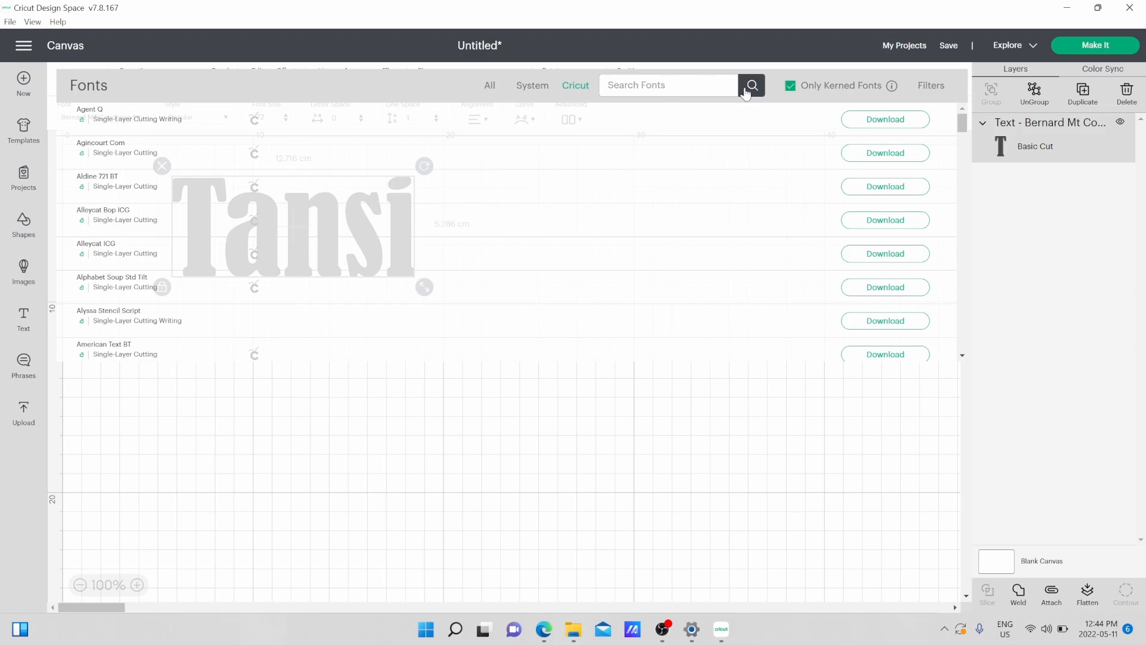
click(587, 496)
click(371, 248)
drag(345, 246, 359, 338)
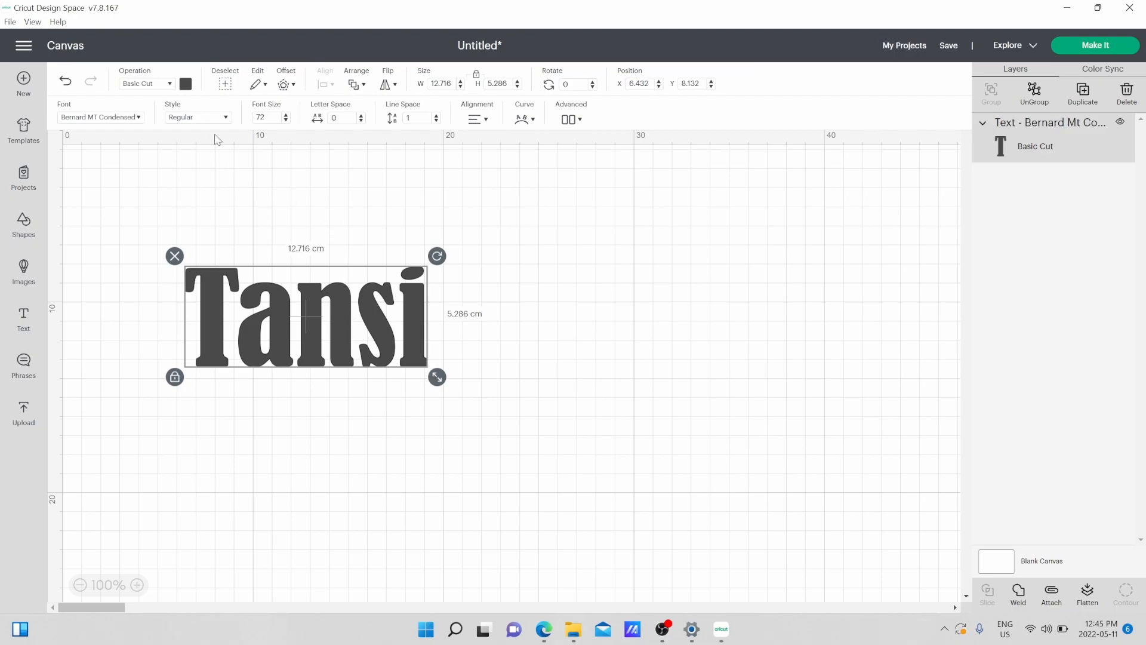
Check which styles are available for the Tansi text's font.
click(227, 118)
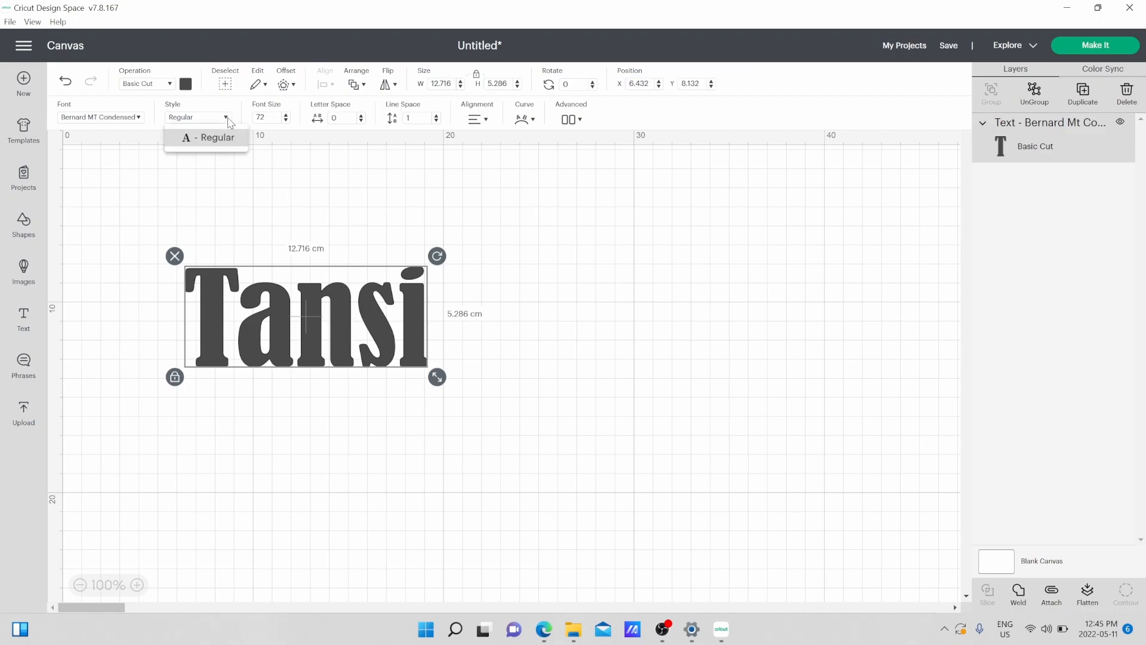
click(225, 128)
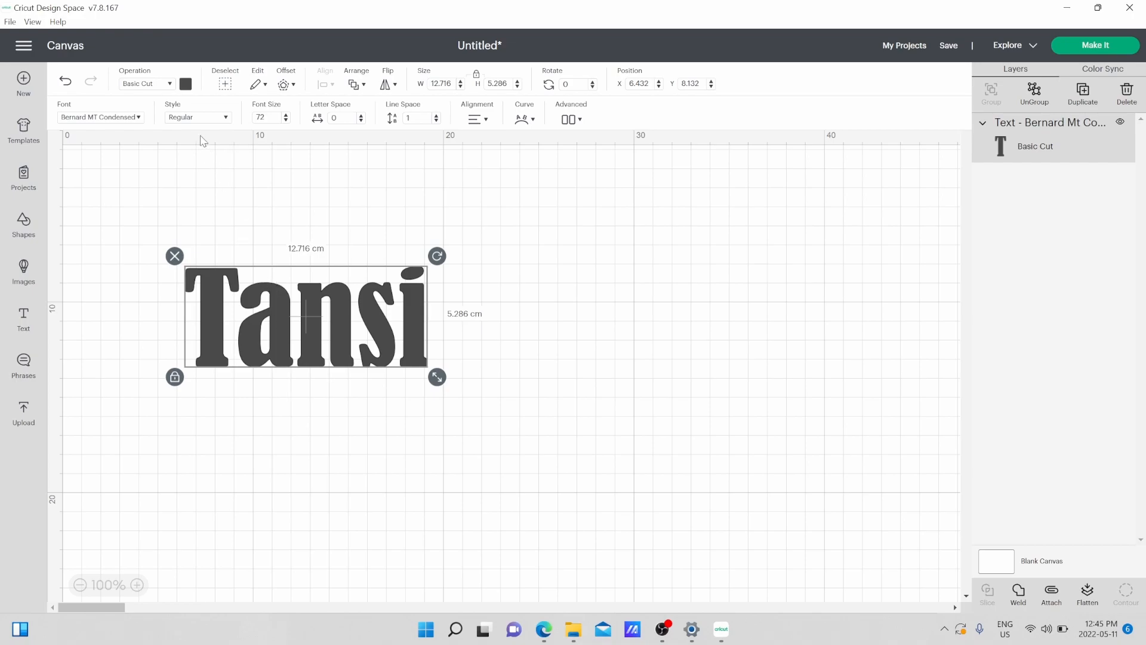
click(216, 123)
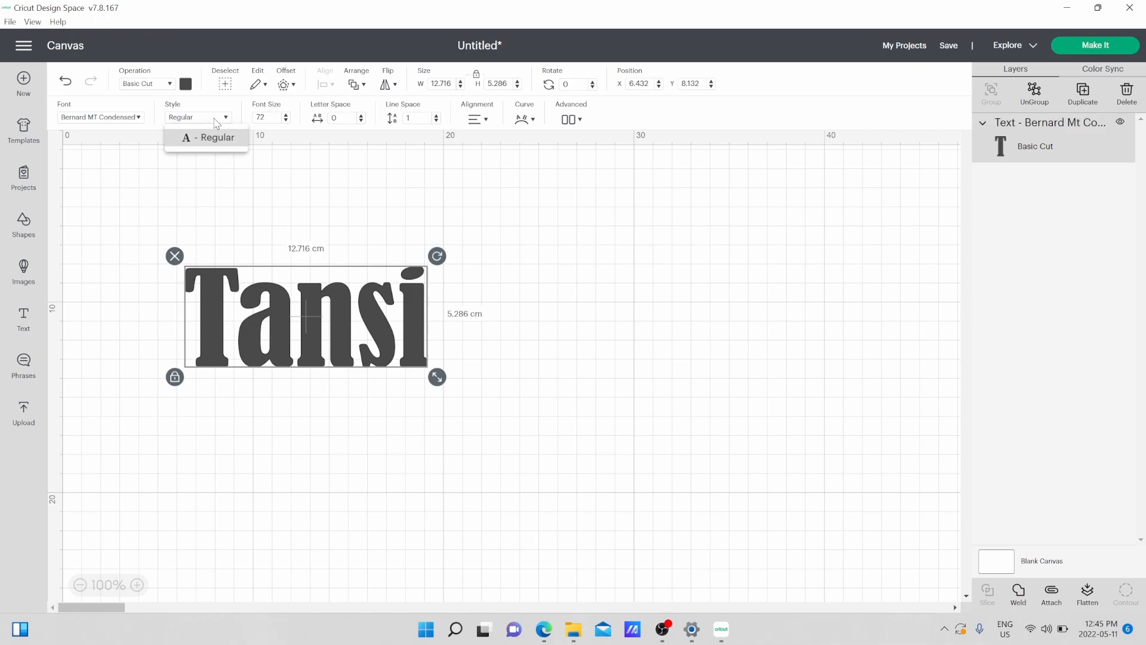
click(216, 123)
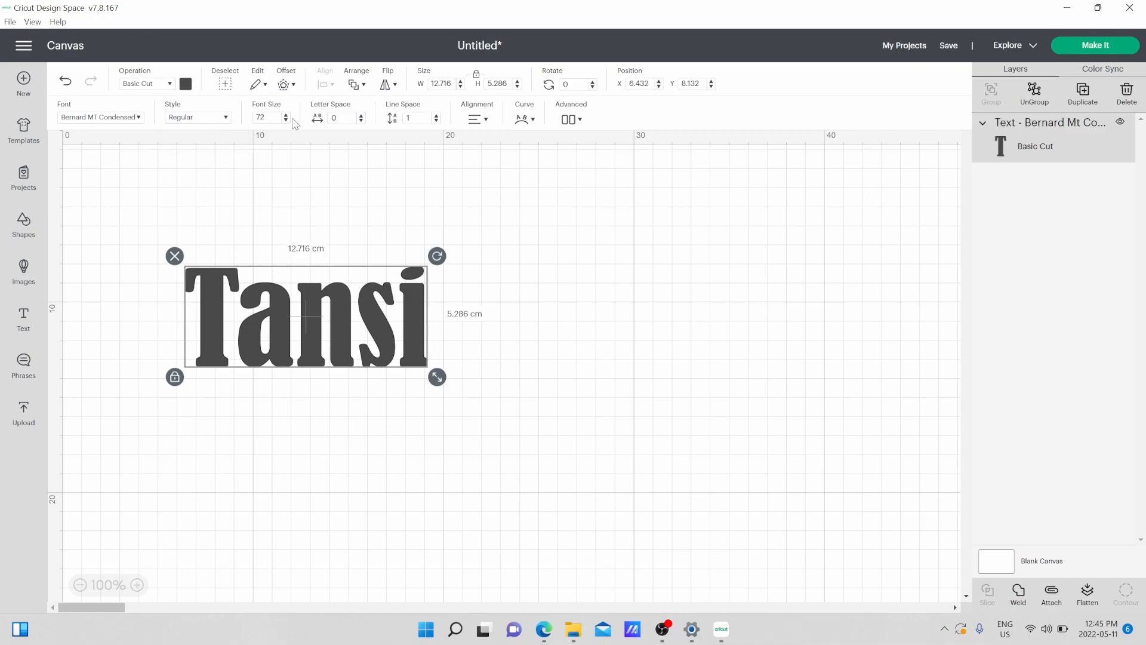
Try stepping the font size up and down, and scale the Tansi text to about 15.6 by 6.5 cm.
click(286, 115)
click(286, 114)
click(286, 115)
click(286, 120)
click(286, 120)
click(286, 120)
drag(434, 374, 467, 401)
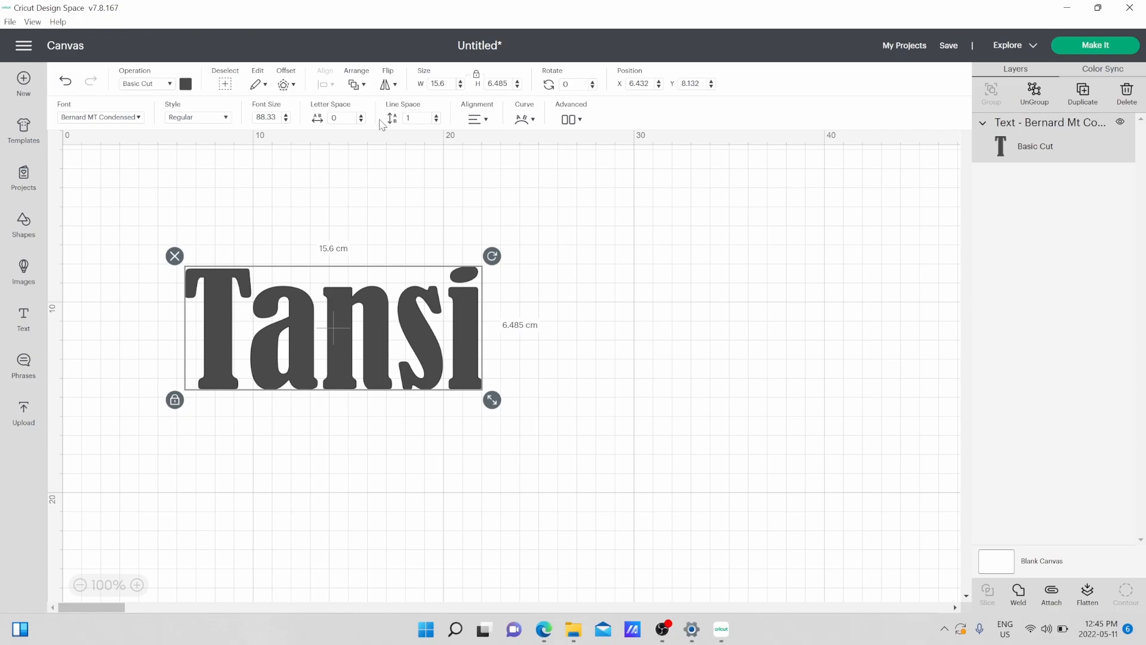
Increase the Tansi text's letter spacing to 2.6 and deselect the text.
click(361, 116)
click(361, 116)
click(361, 117)
click(362, 117)
click(362, 116)
click(362, 116)
click(361, 116)
click(362, 117)
click(362, 116)
click(362, 117)
click(361, 116)
click(361, 116)
click(362, 116)
click(361, 117)
click(362, 116)
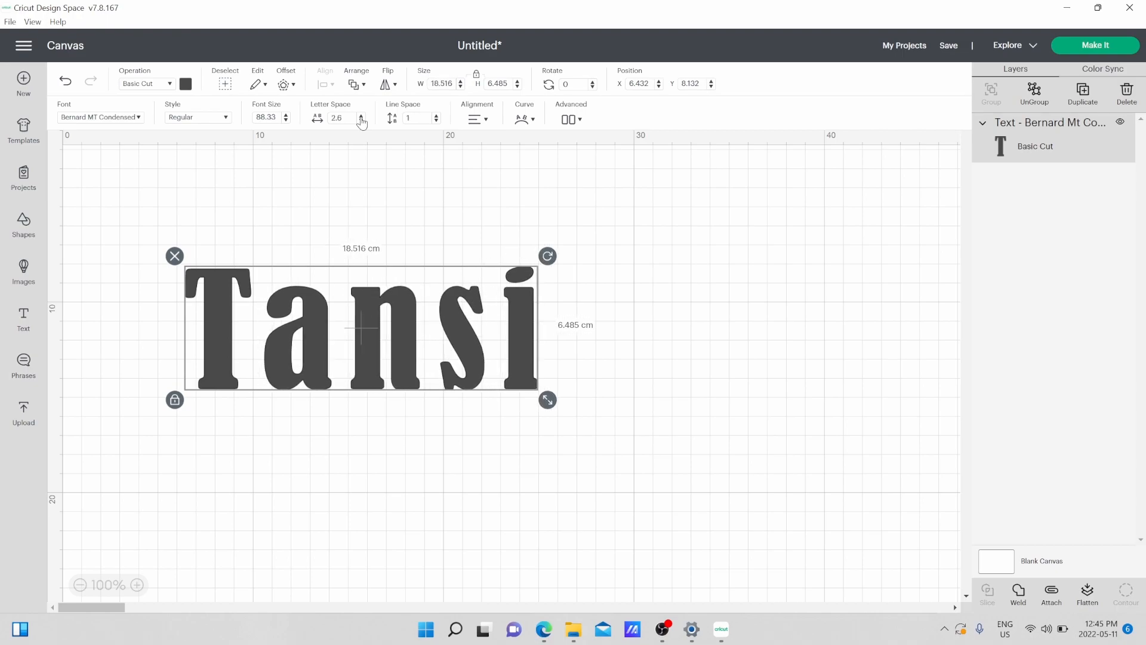
double_click(527, 327)
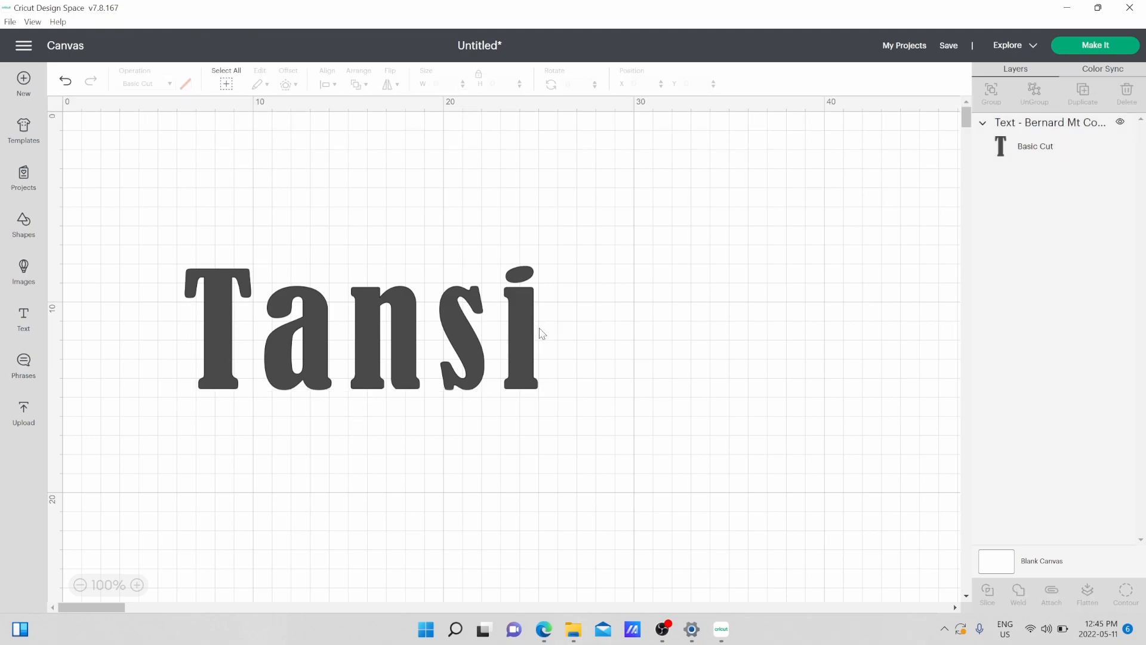
Add a second line reading Anin to the Tansi text and move the text to about X 6.7, Y 4.5.
click(549, 334)
key(Return)
text(Anin)
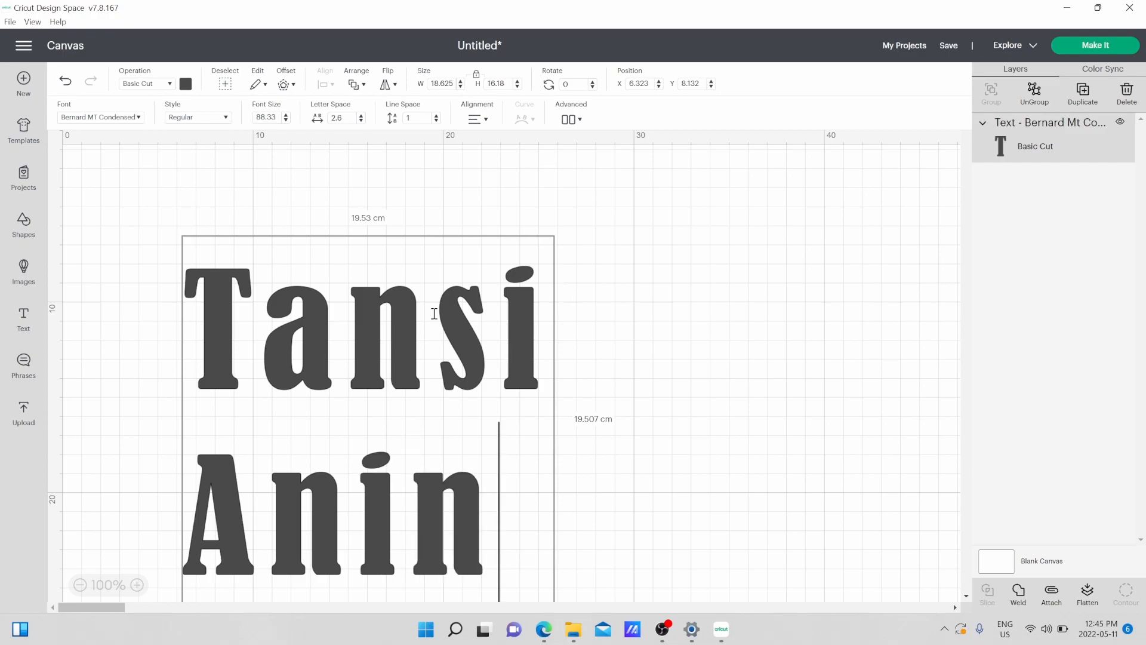
click(405, 305)
drag(400, 324, 408, 257)
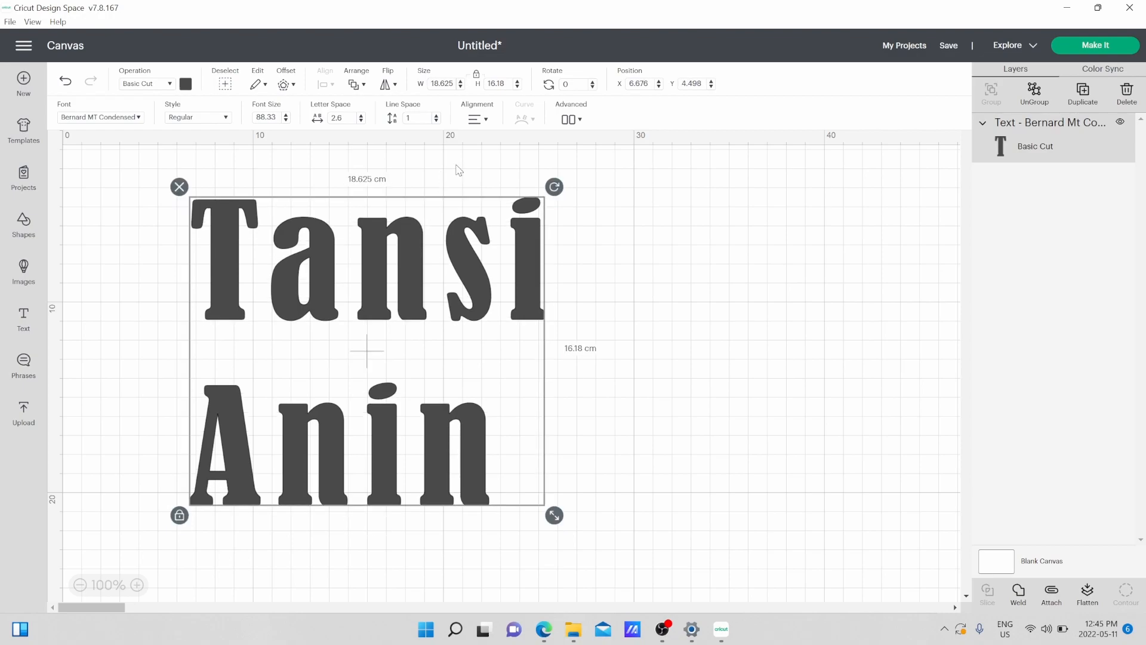
click(436, 121)
click(436, 121)
click(436, 121)
click(437, 120)
click(436, 120)
click(437, 121)
click(436, 120)
click(437, 121)
click(436, 121)
click(436, 120)
click(437, 120)
click(436, 121)
click(437, 121)
click(437, 121)
click(437, 121)
click(436, 121)
click(436, 121)
click(437, 121)
click(437, 120)
click(436, 120)
click(436, 120)
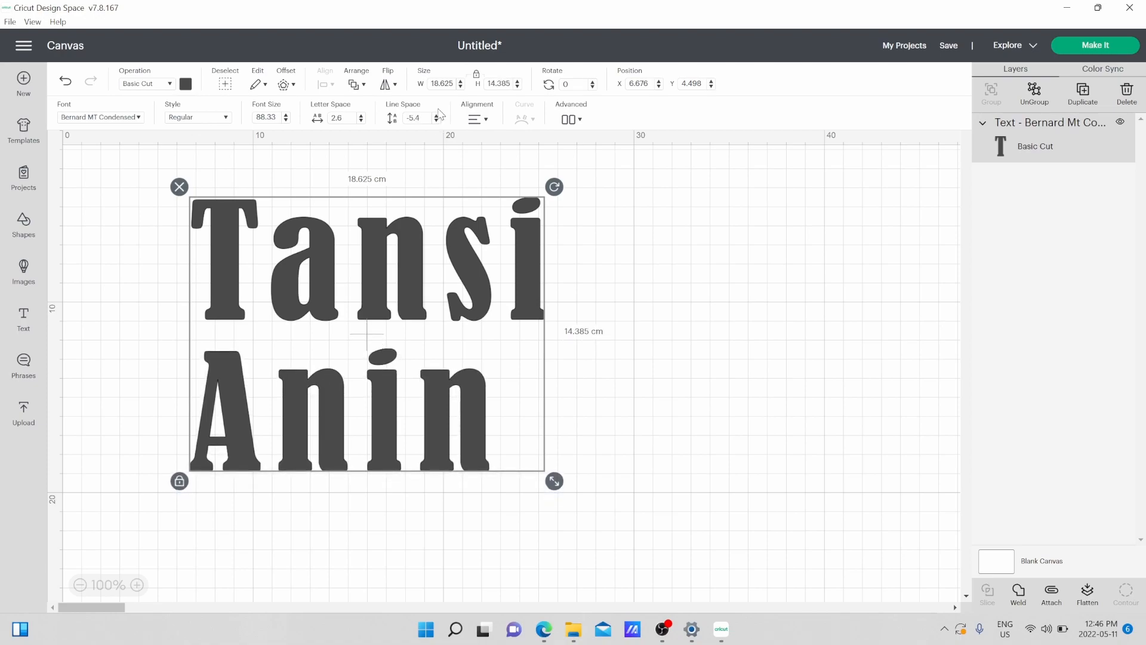
Try center alignment on the two text lines, align them right, and check the advanced ungrouping options.
click(481, 120)
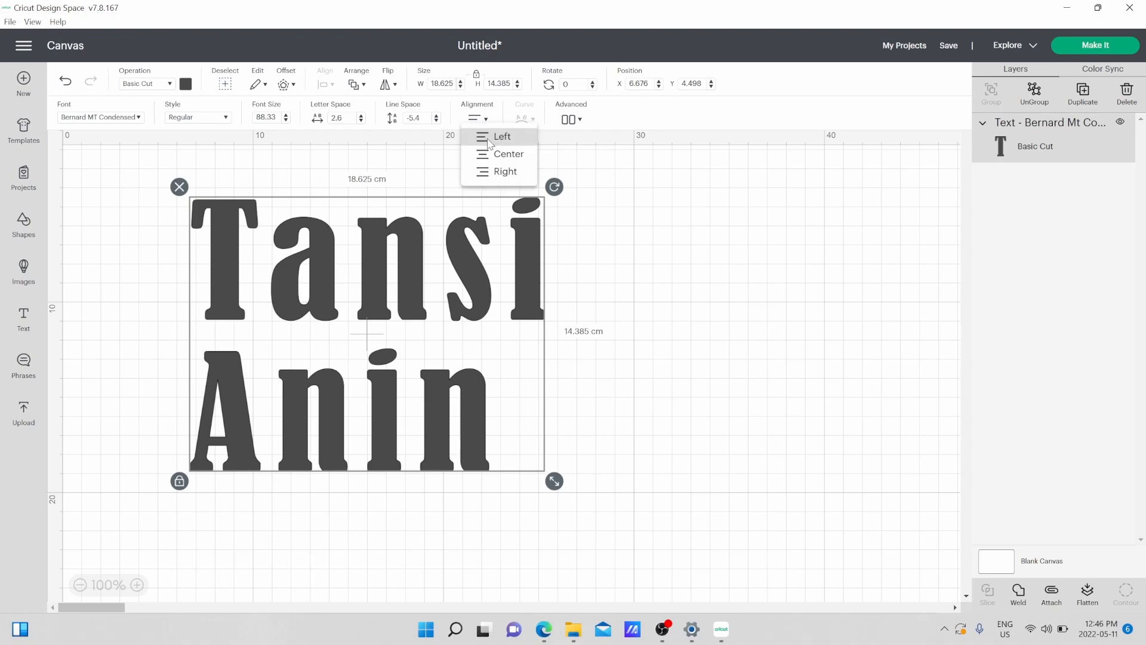
click(501, 154)
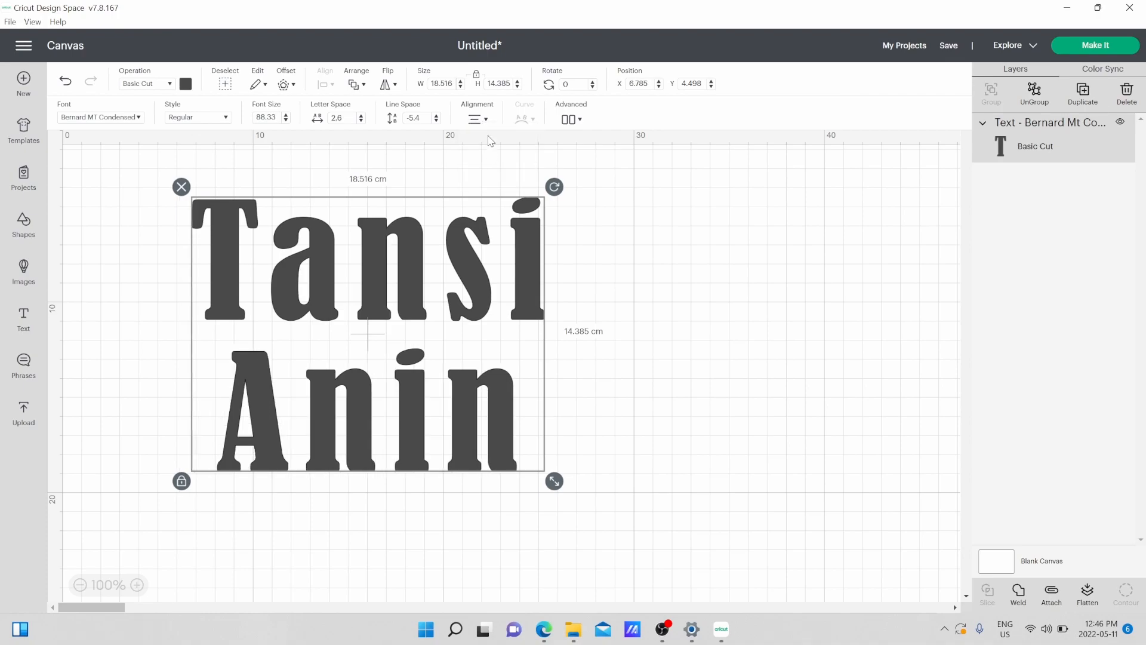
click(483, 118)
click(499, 172)
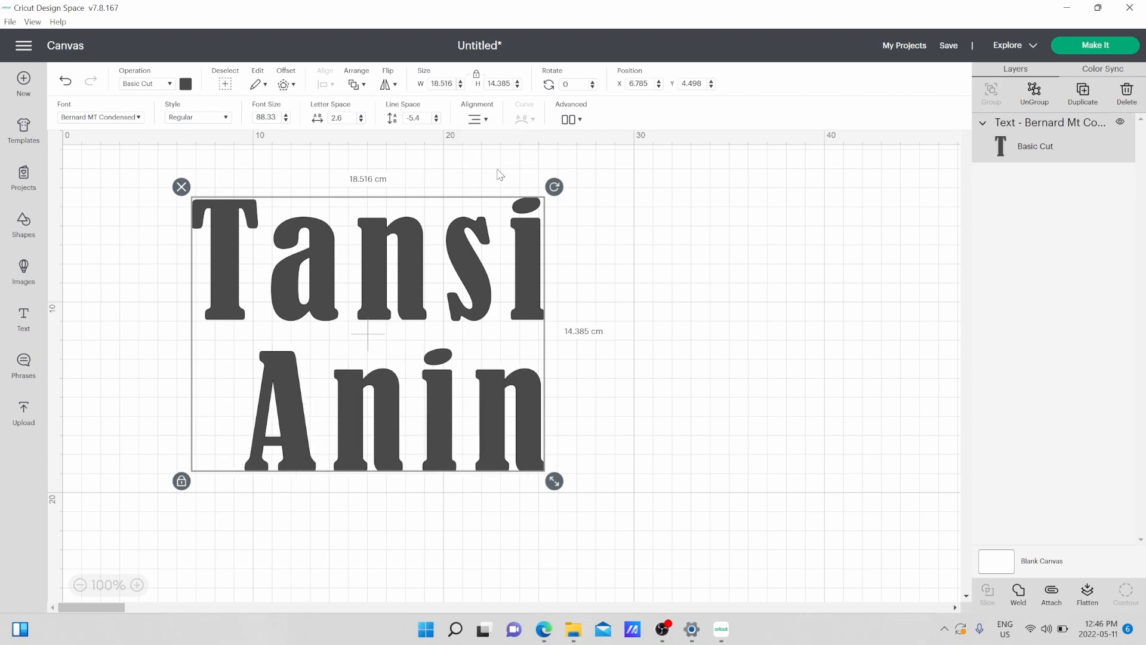
click(578, 121)
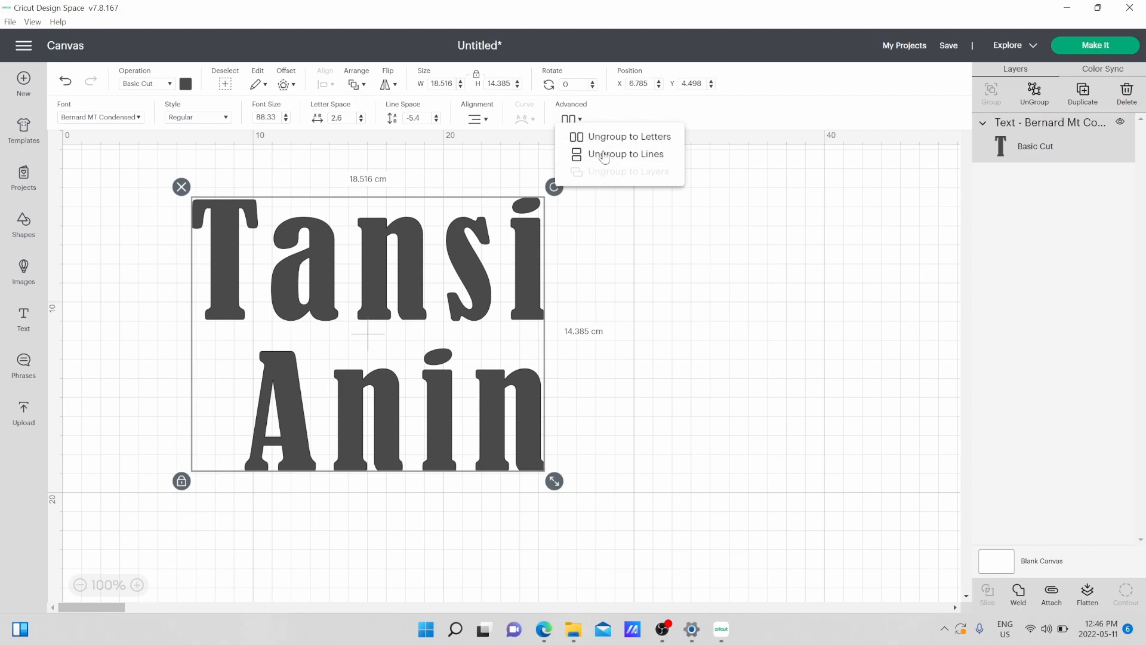
click(632, 285)
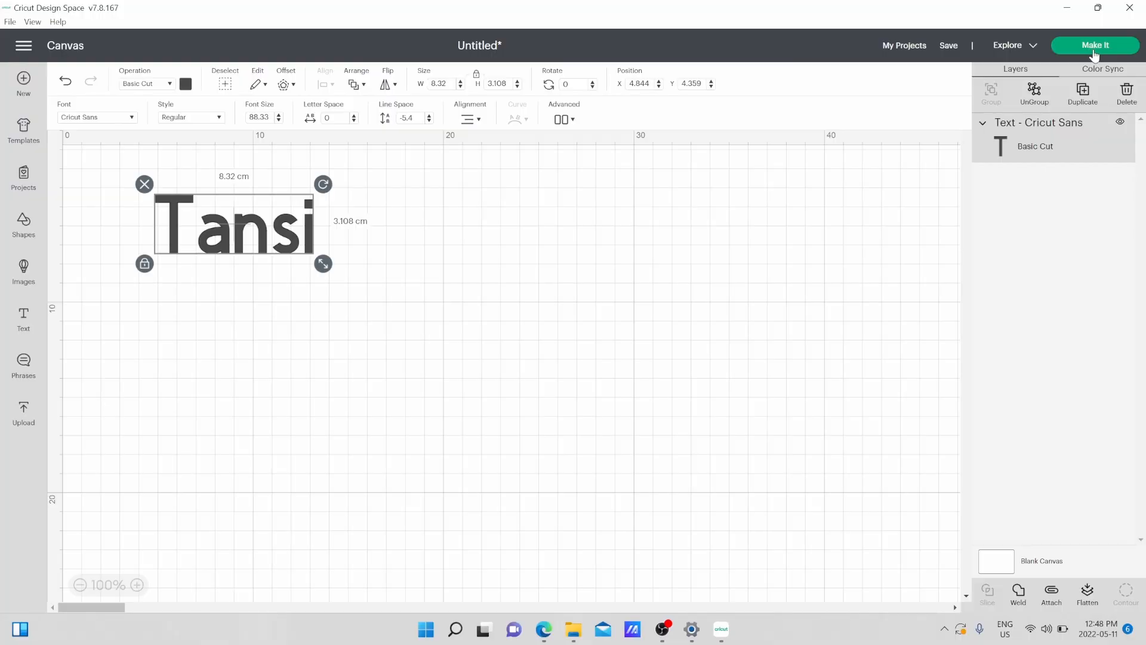
Start making the project on a 30.5 cm x 30.5 cm mat and dismiss the tip about material selections.
click(1099, 46)
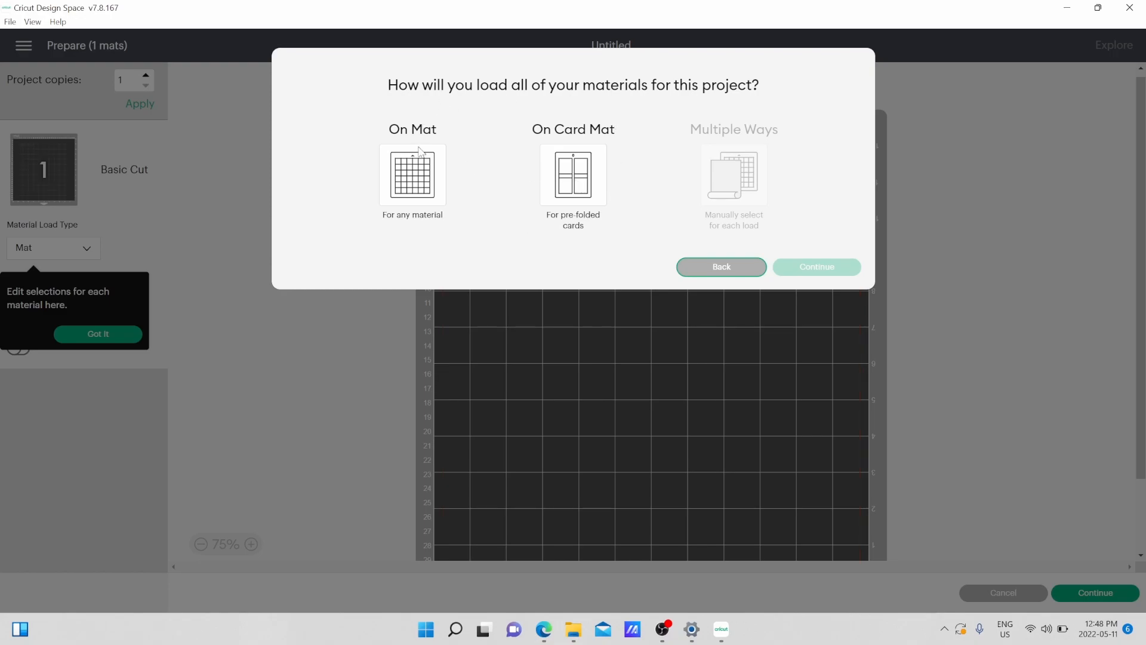
click(418, 177)
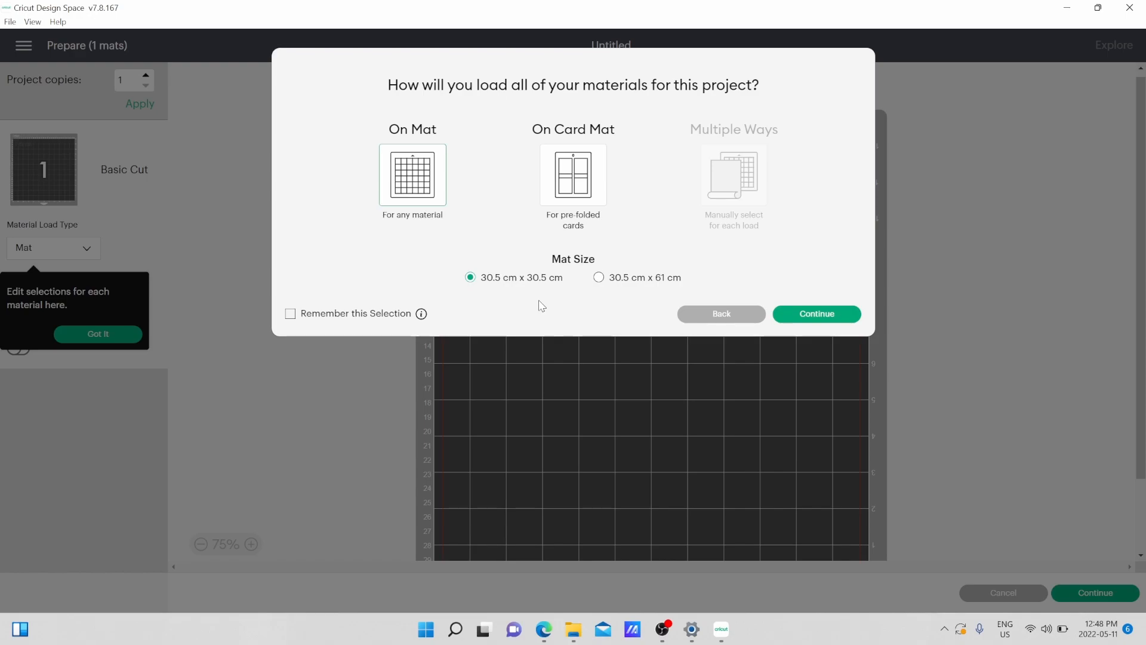
click(625, 283)
click(291, 317)
click(826, 321)
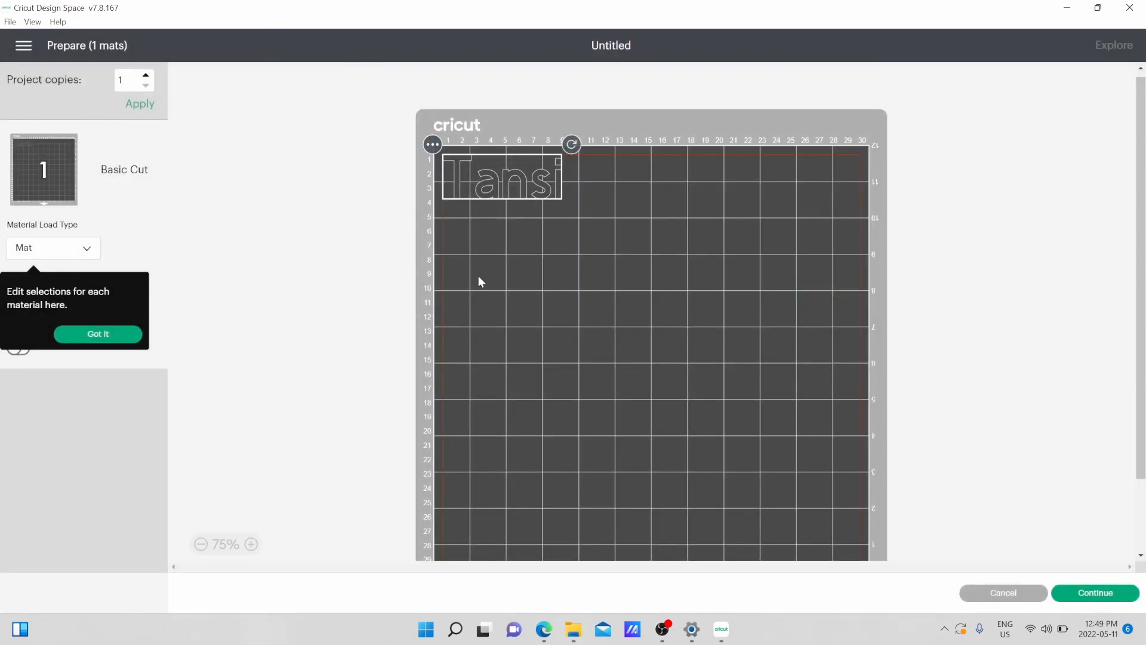
scroll(582, 352, down, 2)
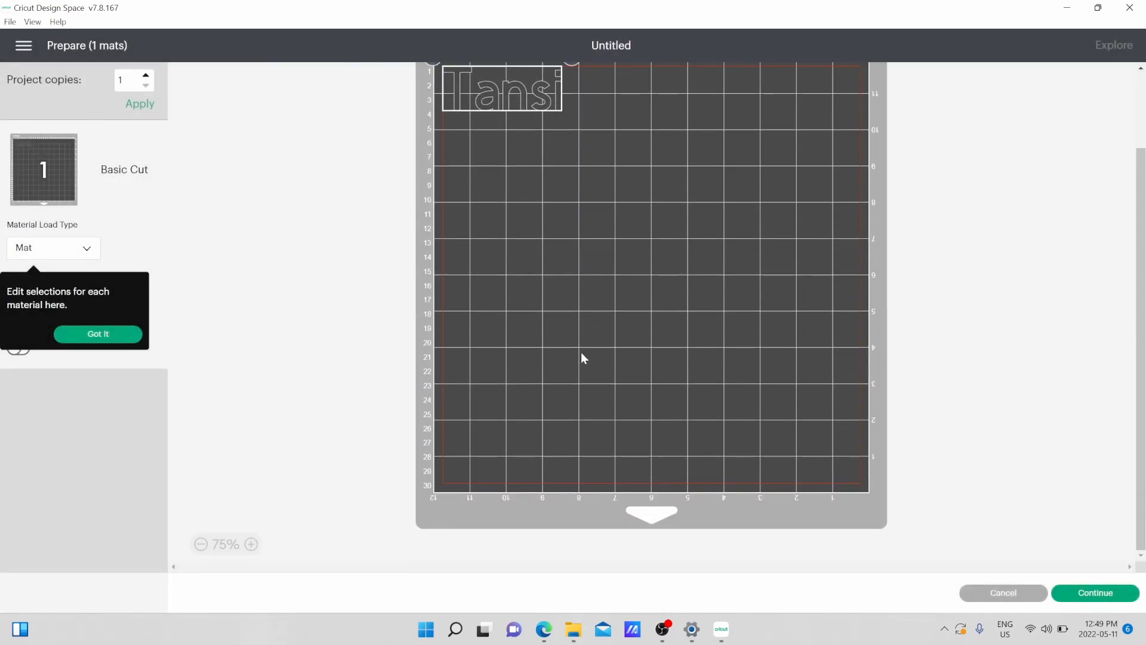
scroll(582, 353, up, 2)
click(103, 337)
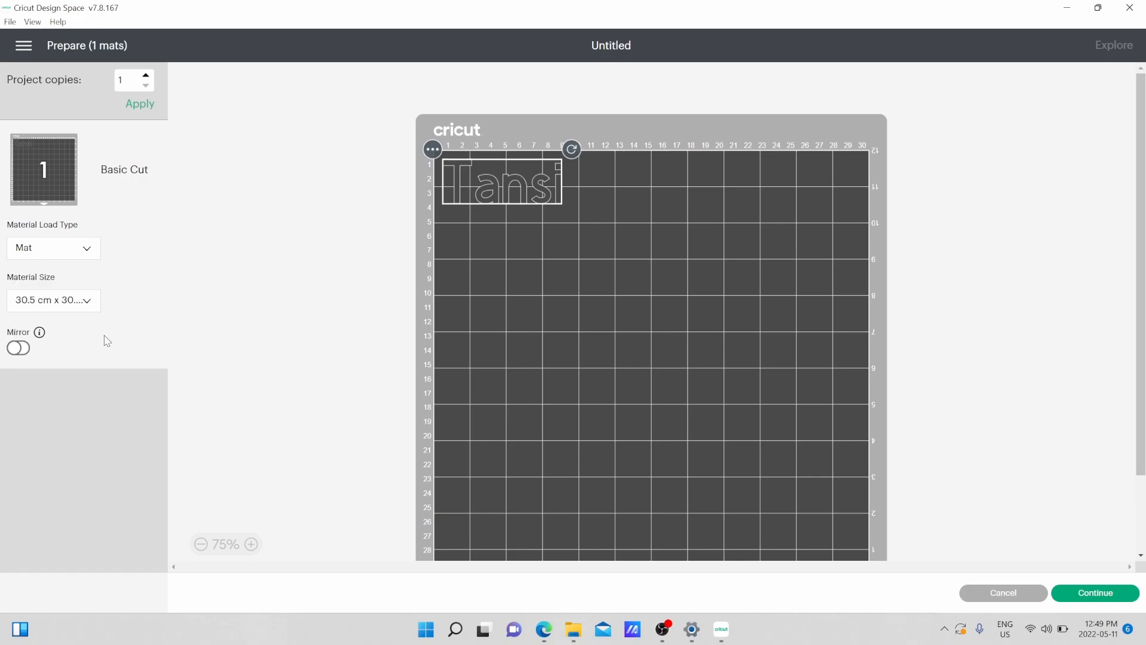
Change the mat's material size to 30.5 cm x 61 cm and look over the longer mat.
click(85, 301)
scroll(66, 418, down, 1)
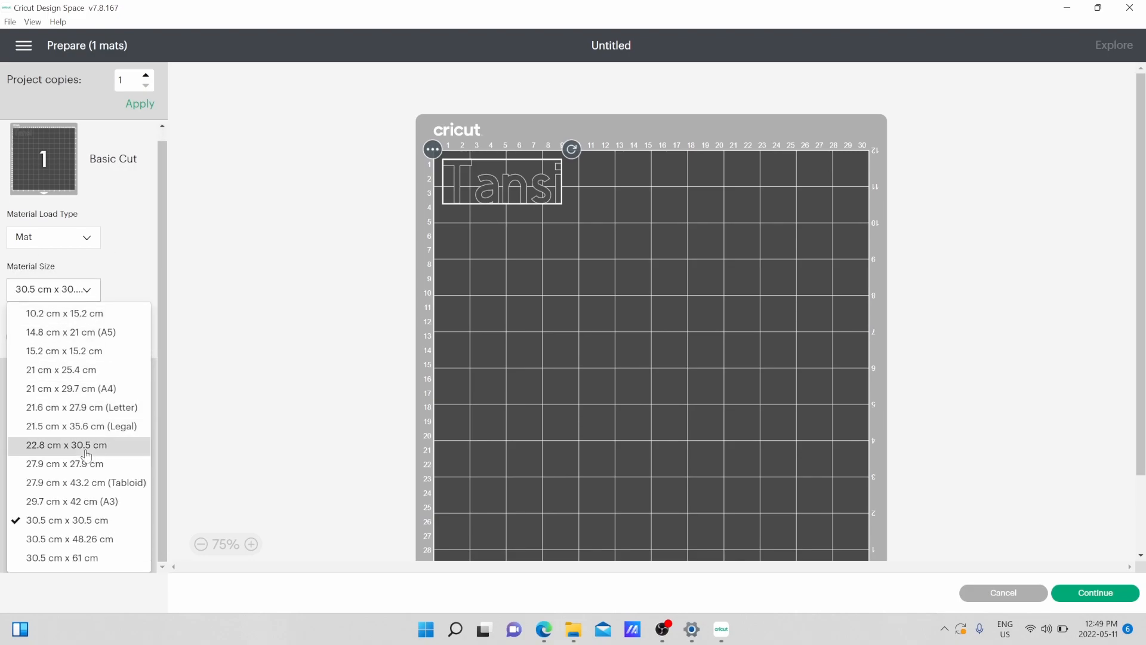
click(47, 558)
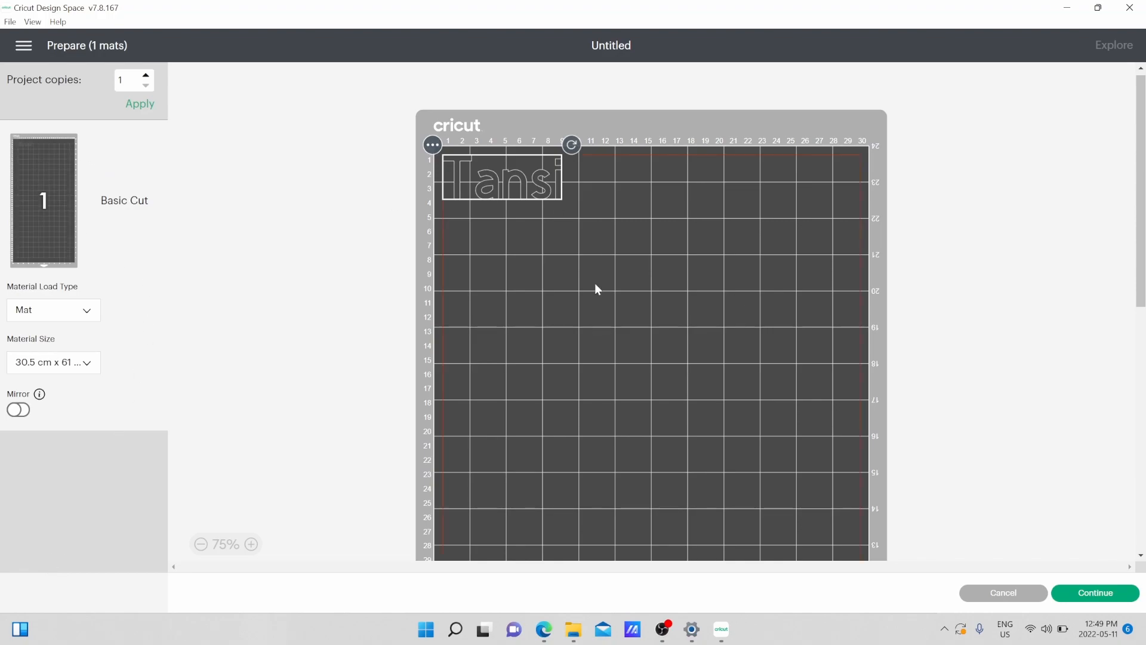
scroll(582, 466, down, 2)
scroll(581, 466, up, 2)
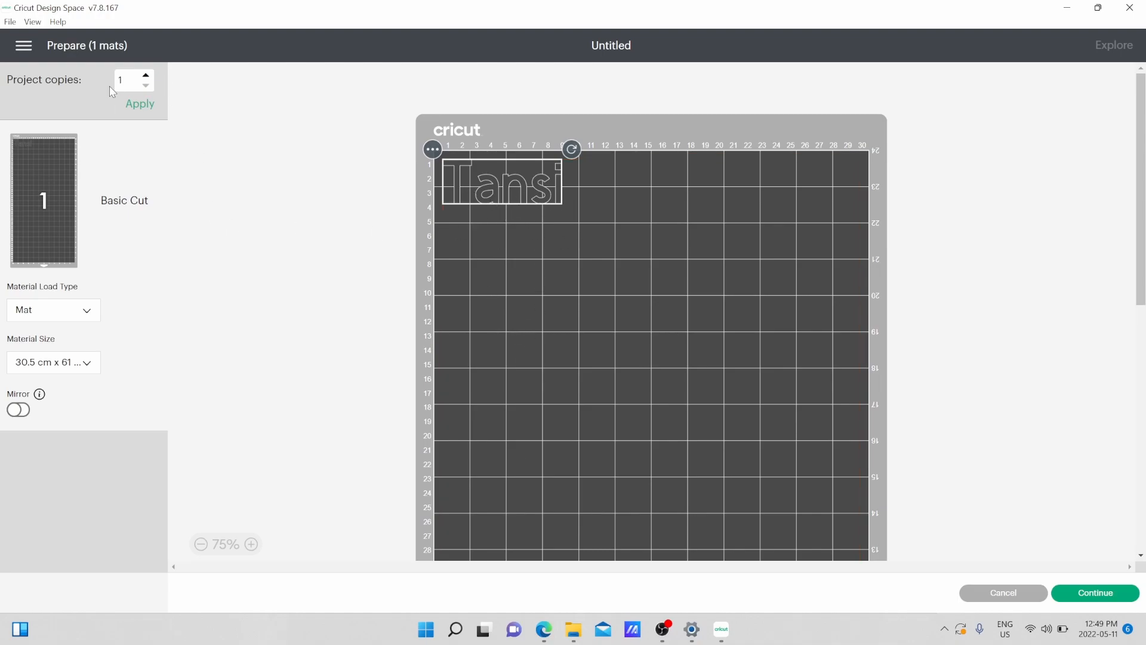
Try applying 3 project copies to the mat, and return the project to 1 copy.
drag(13, 80, 81, 85)
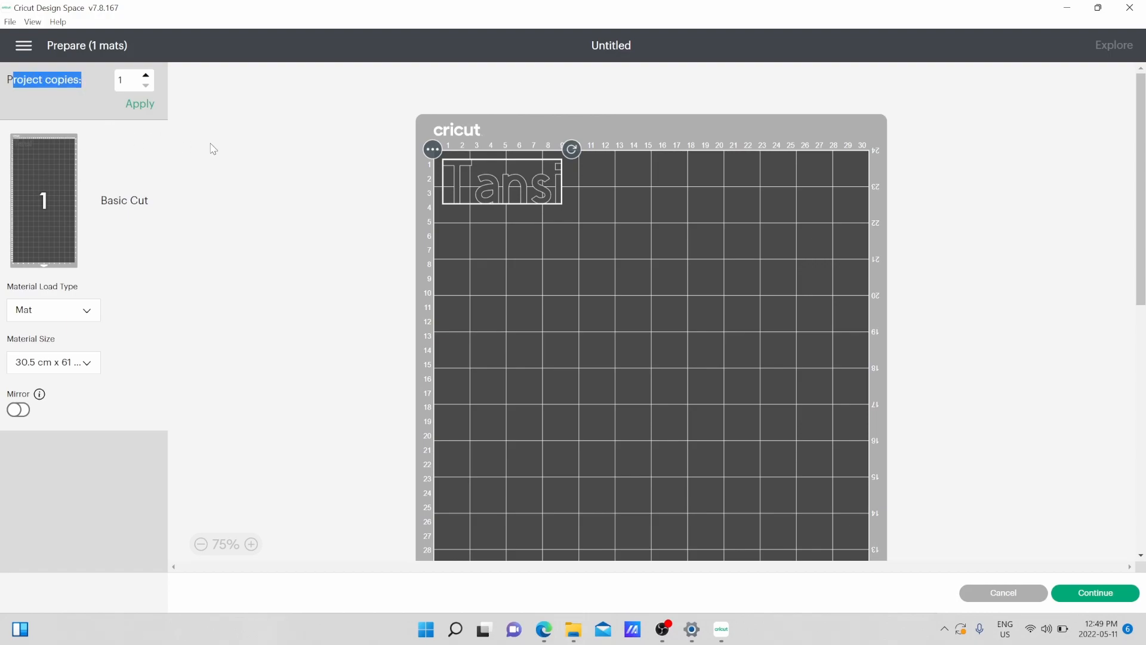
click(146, 80)
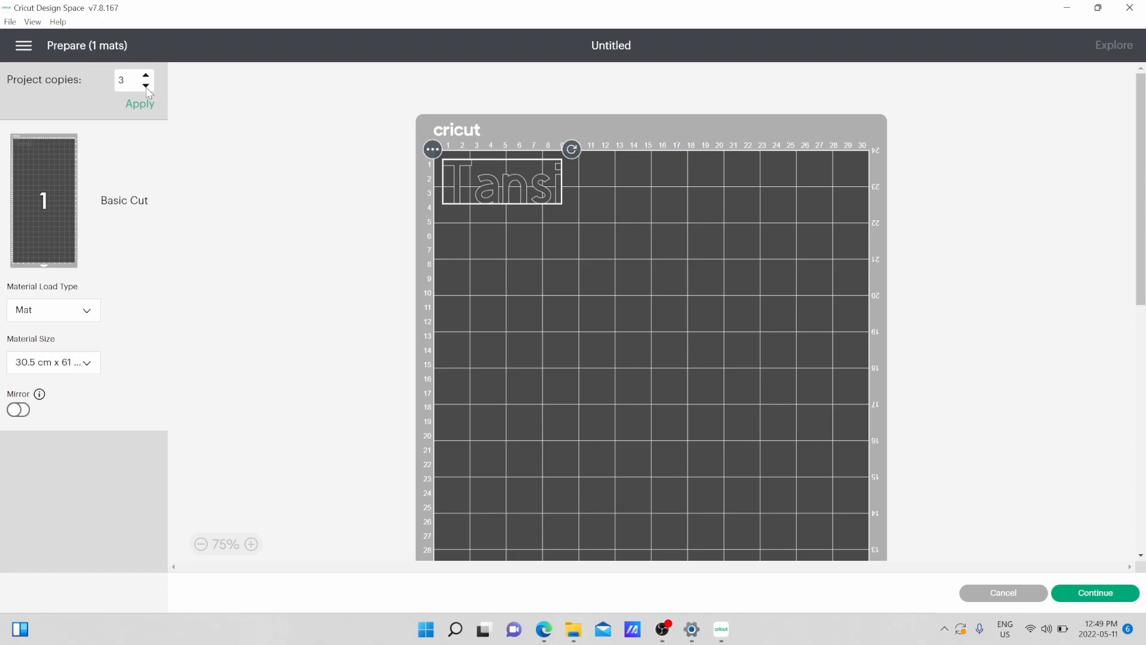
click(144, 108)
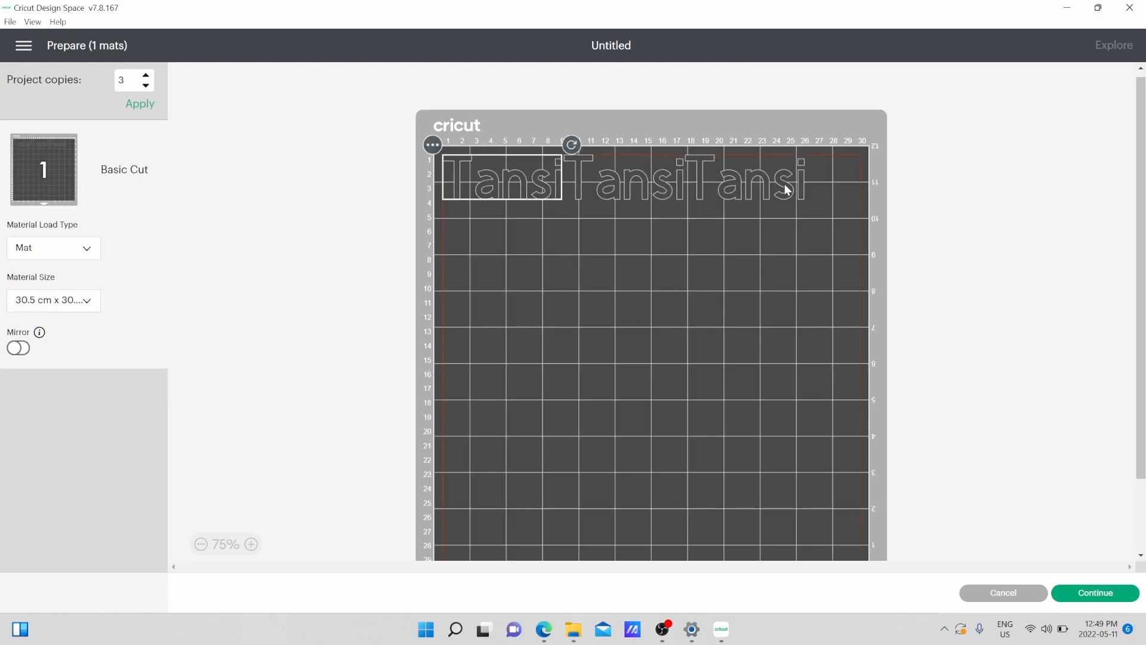
click(147, 86)
click(146, 86)
click(139, 104)
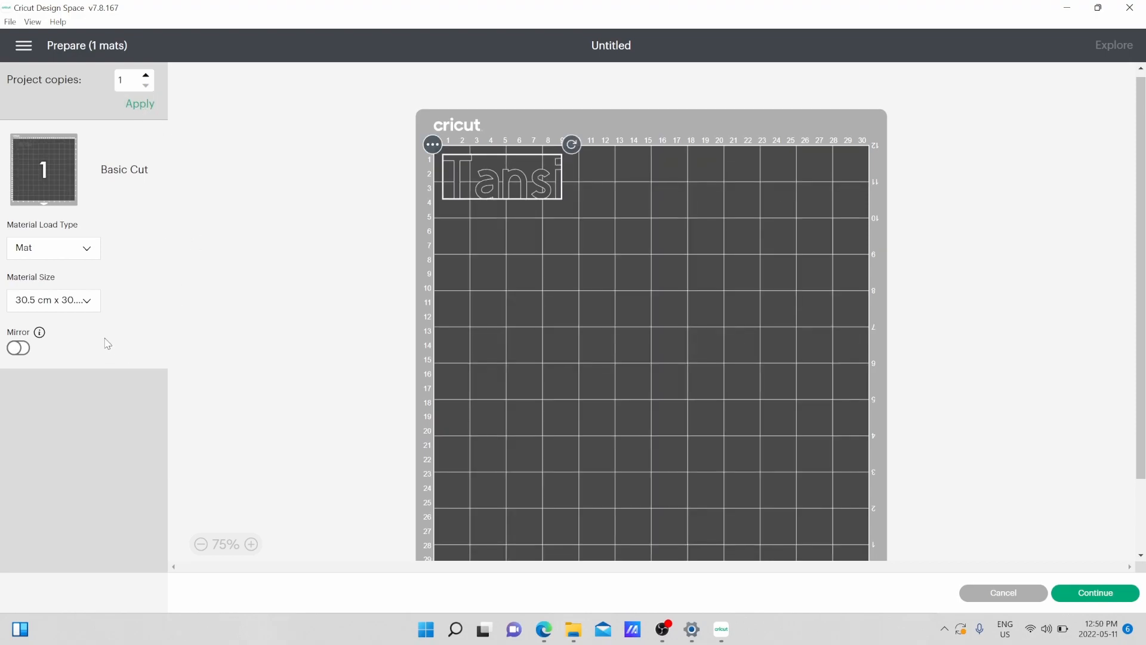
Set the material size to 30.5 cm x 61 cm again for the single copy.
scroll(323, 337, down, 3)
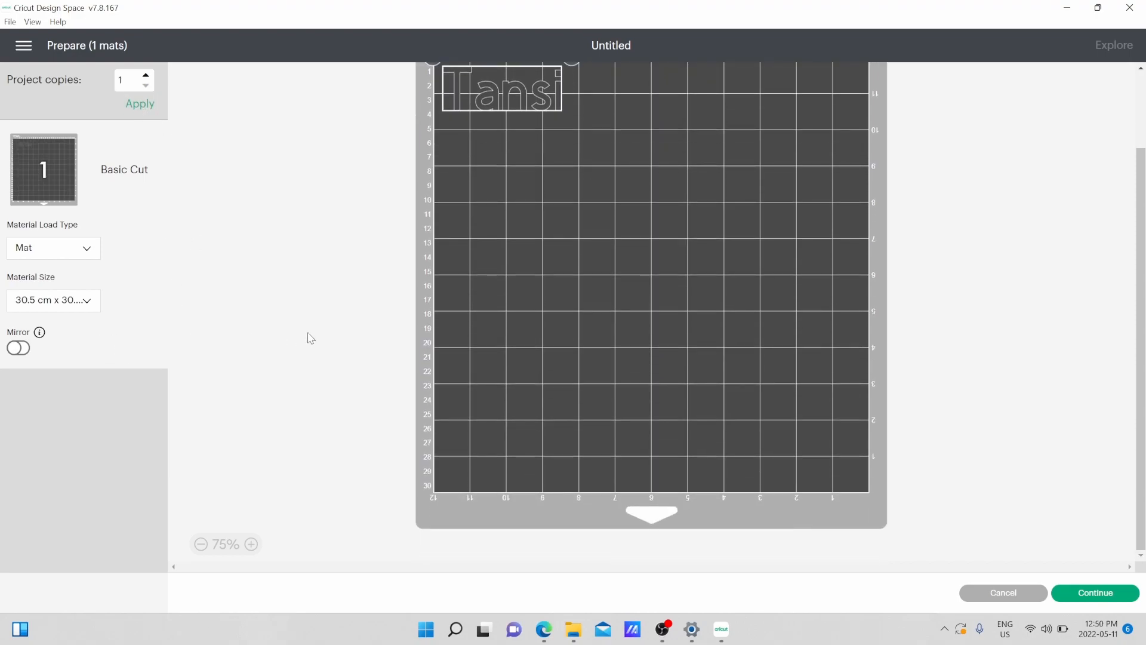
click(85, 310)
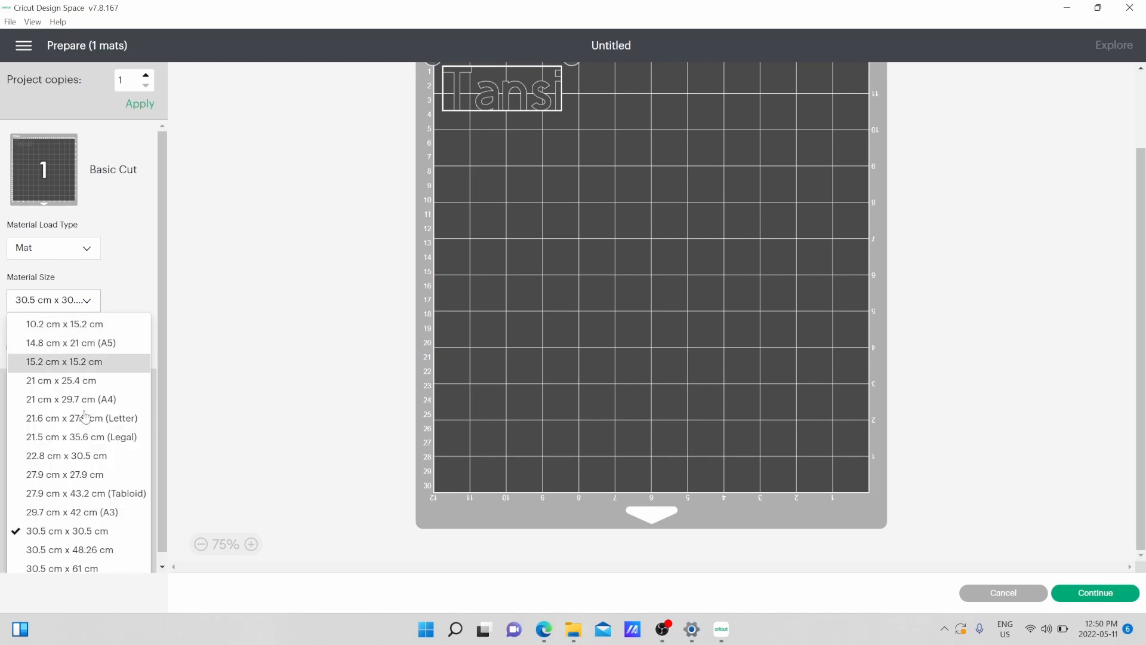
click(88, 561)
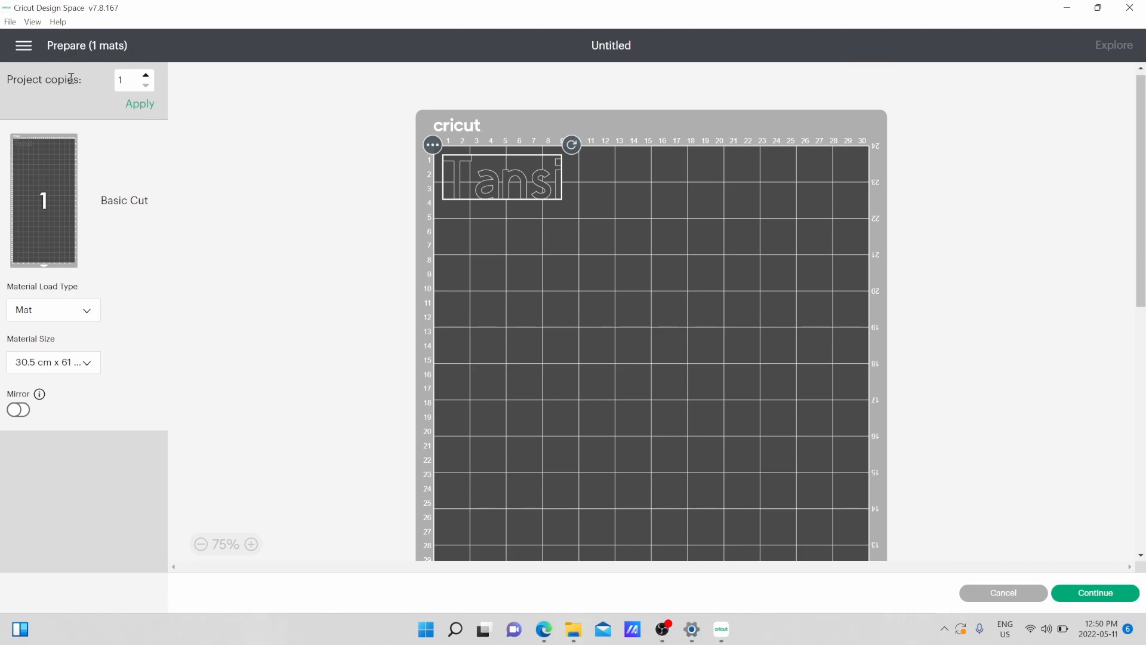
scroll(456, 357, down, 5)
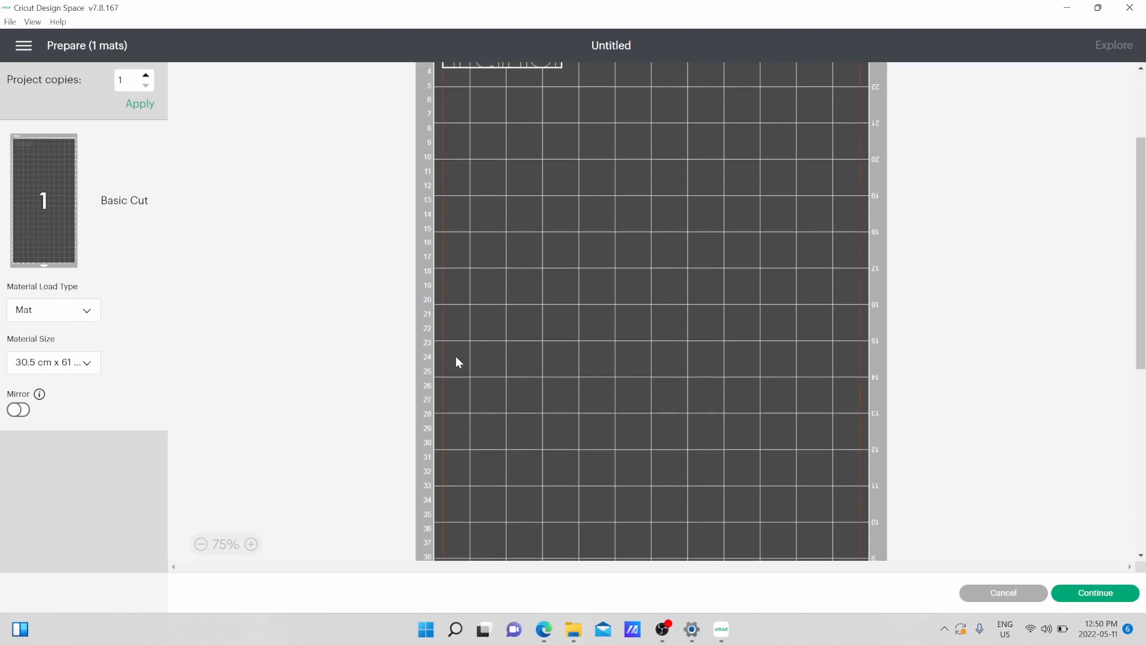
scroll(456, 357, up, 5)
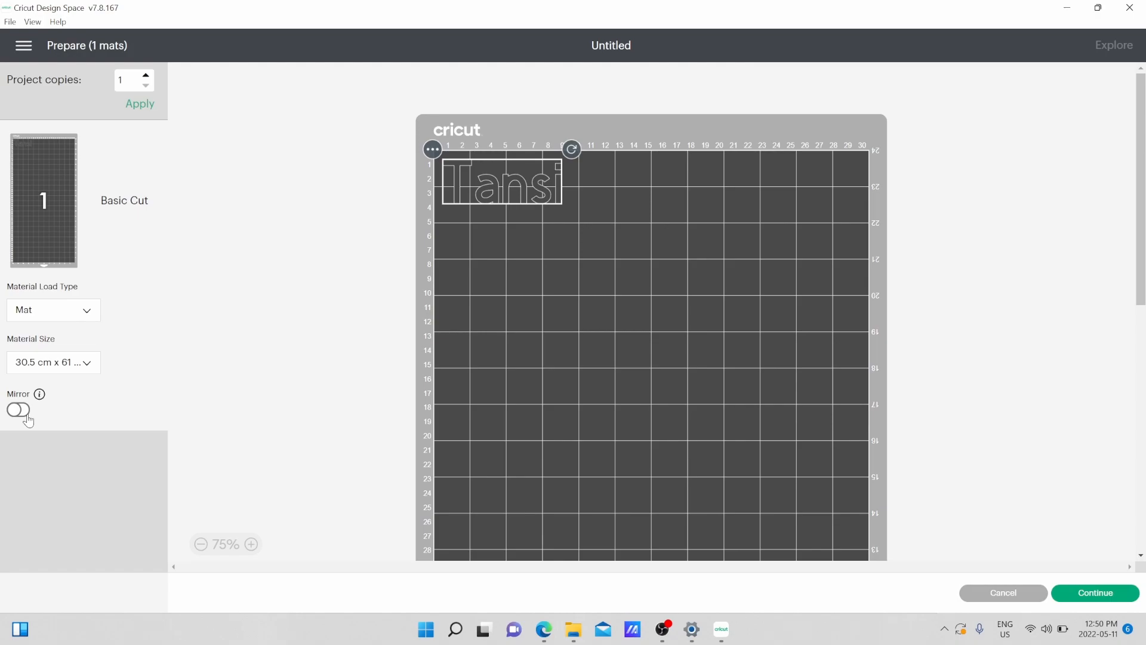
Compare the Tansi design mirrored and unmirrored, leave Mirror on, and continue to the base material selection.
click(25, 415)
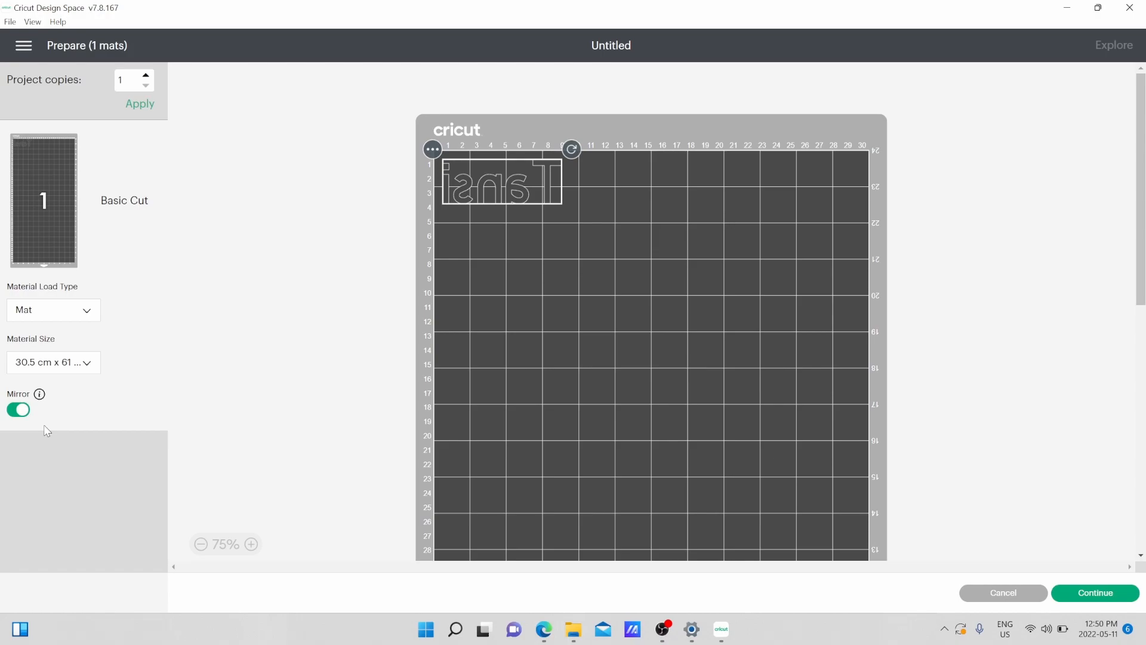
click(26, 412)
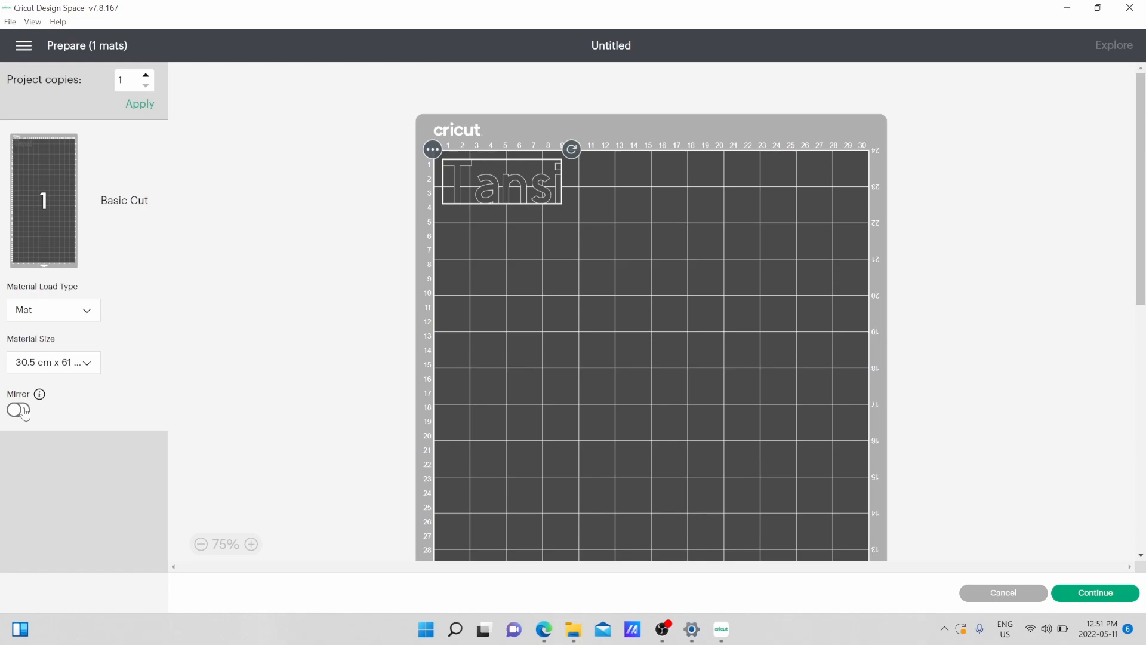
click(21, 417)
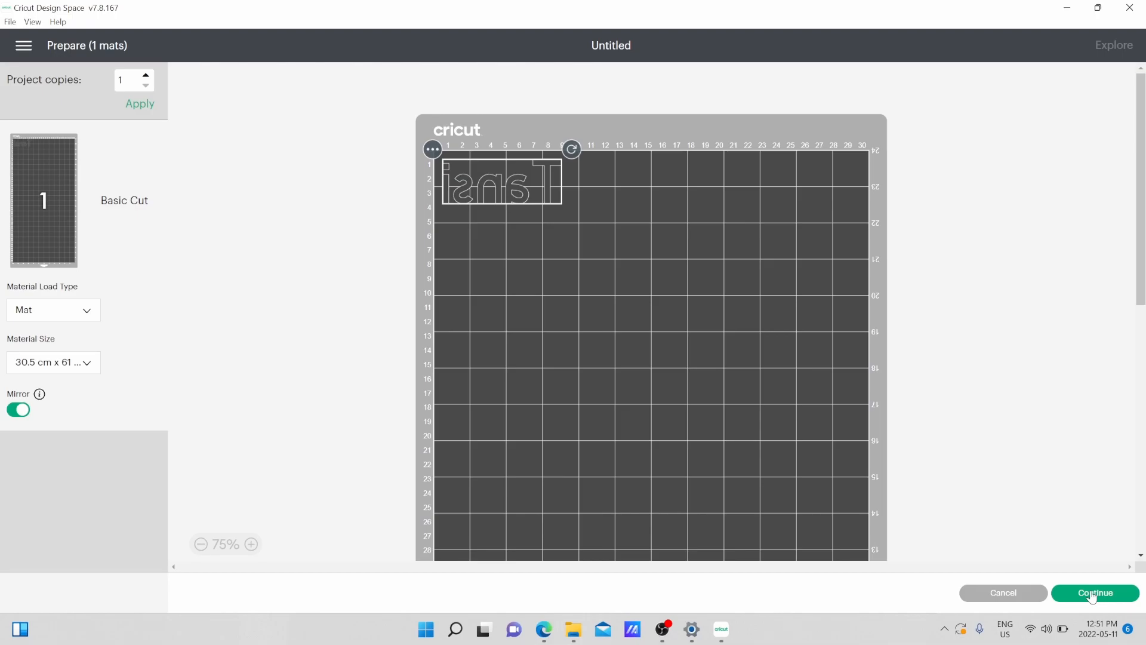
click(1092, 593)
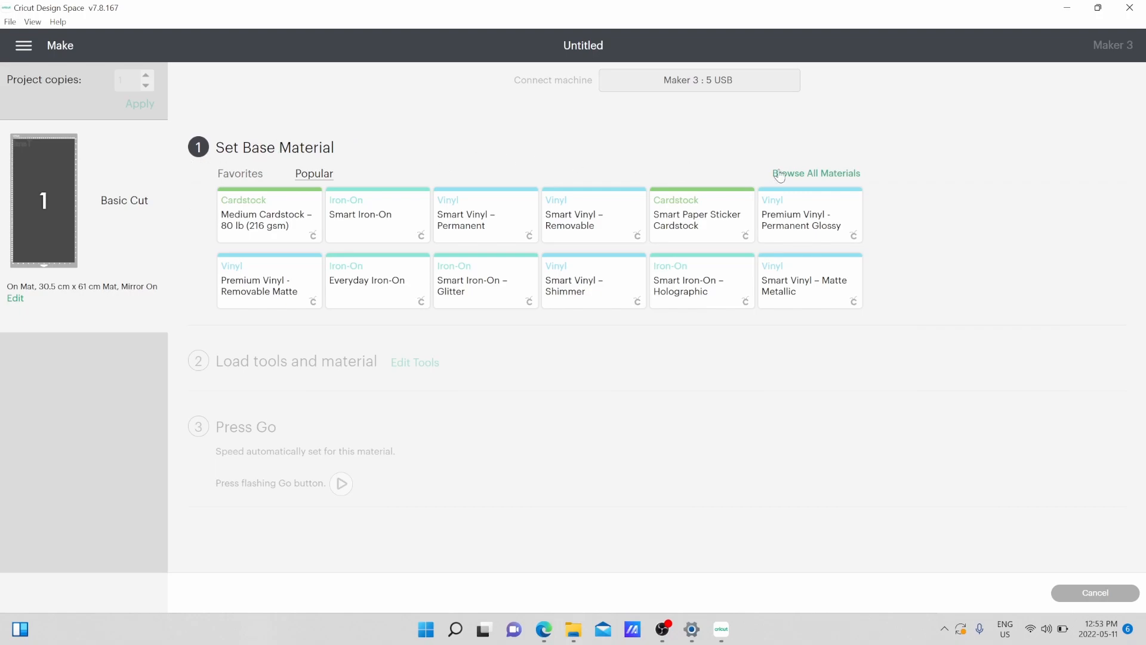
Open the full list of base materials and look through the compatible art board, cardstock and fabric entries.
click(830, 177)
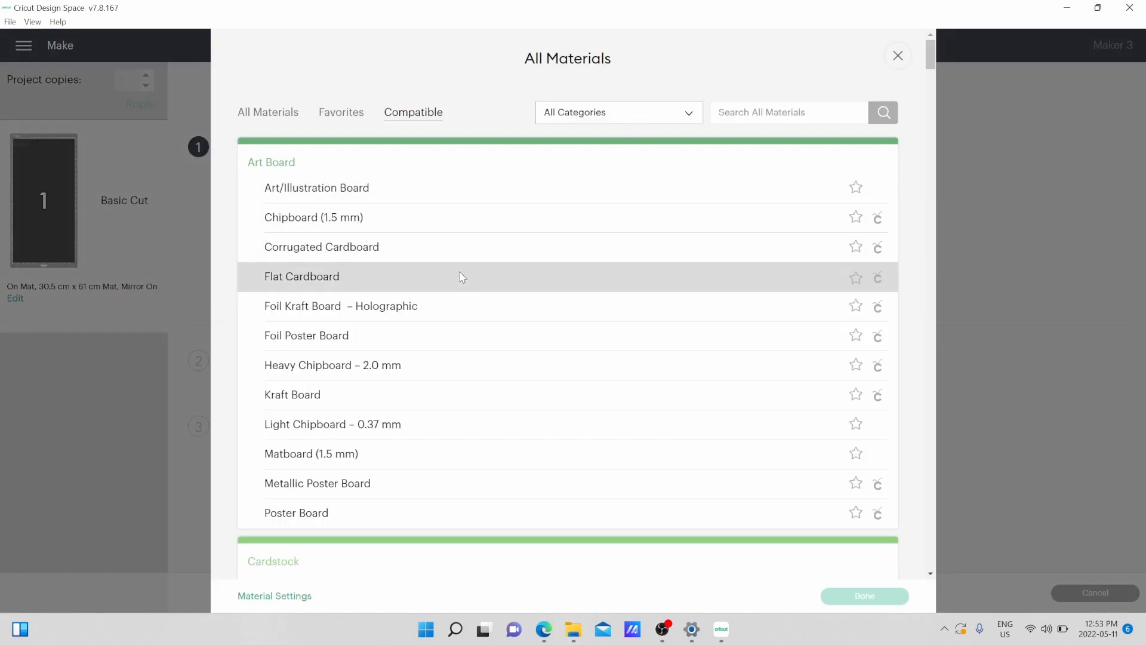
scroll(460, 272, down, 12)
scroll(459, 276, down, 2)
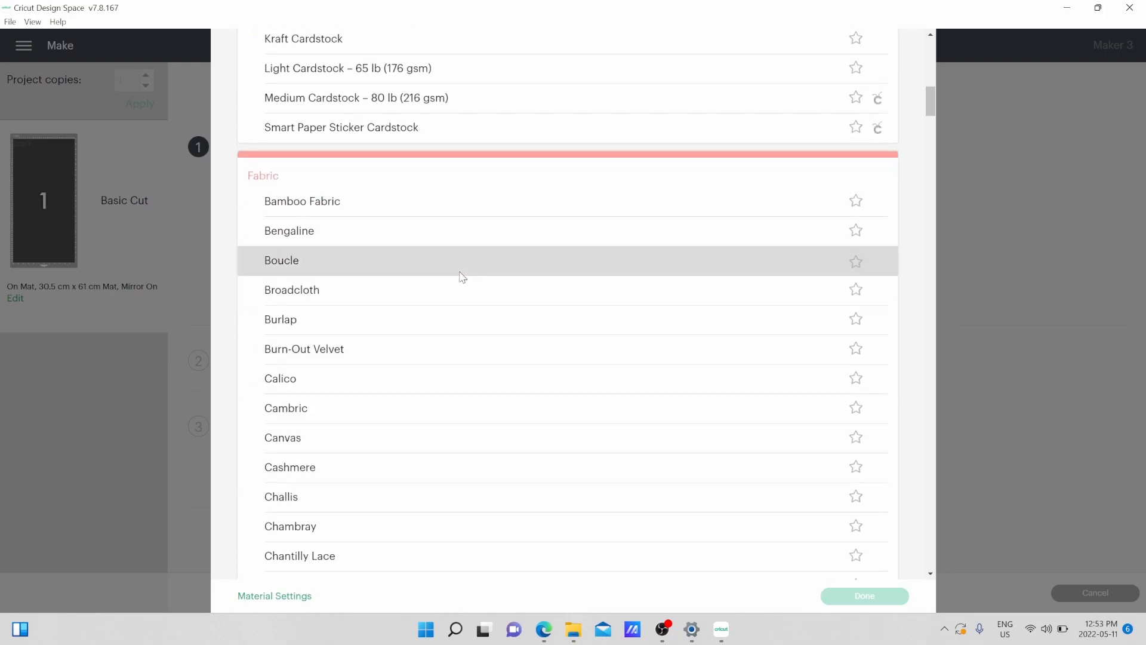
scroll(460, 276, down, 17)
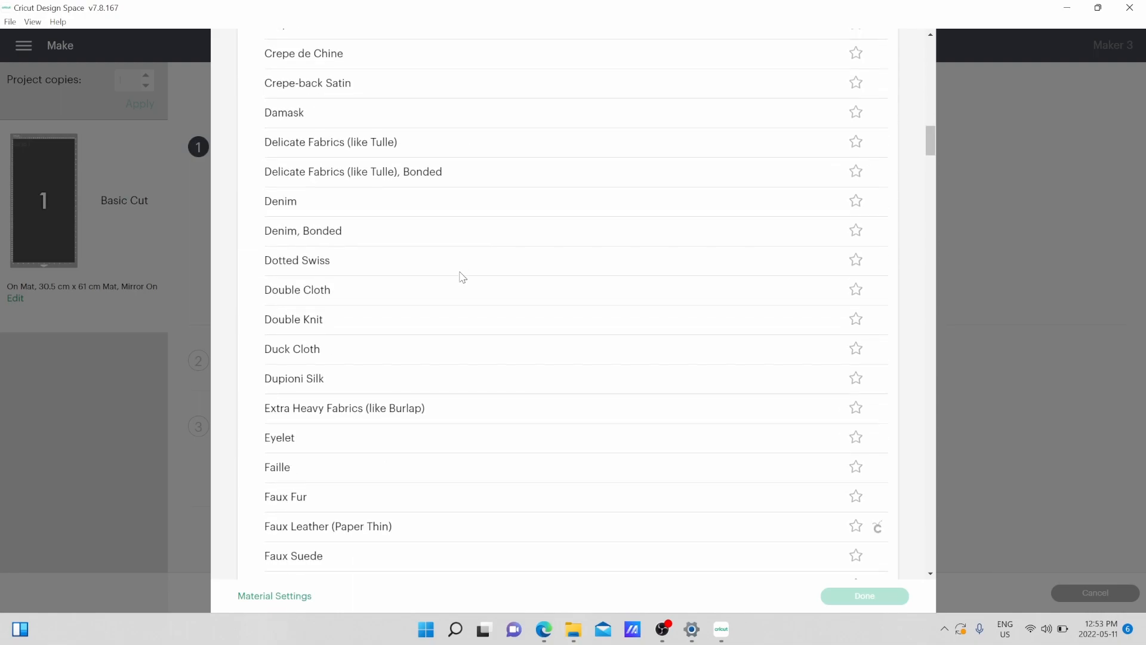
scroll(463, 277, down, 7)
scroll(463, 277, up, 20)
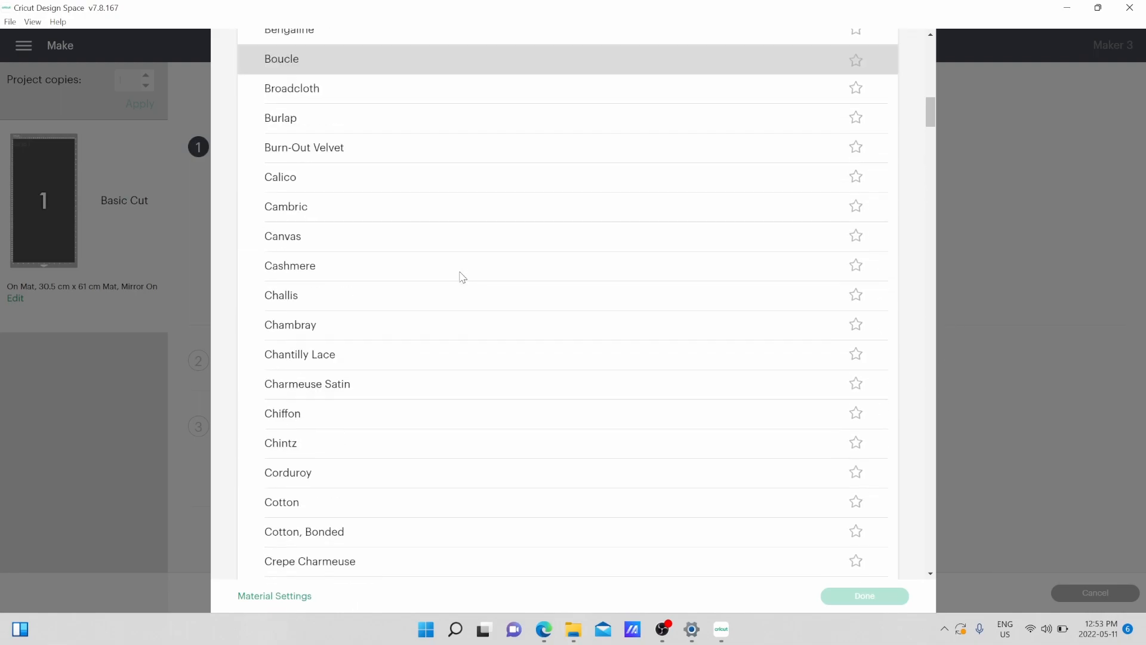
scroll(462, 275, up, 10)
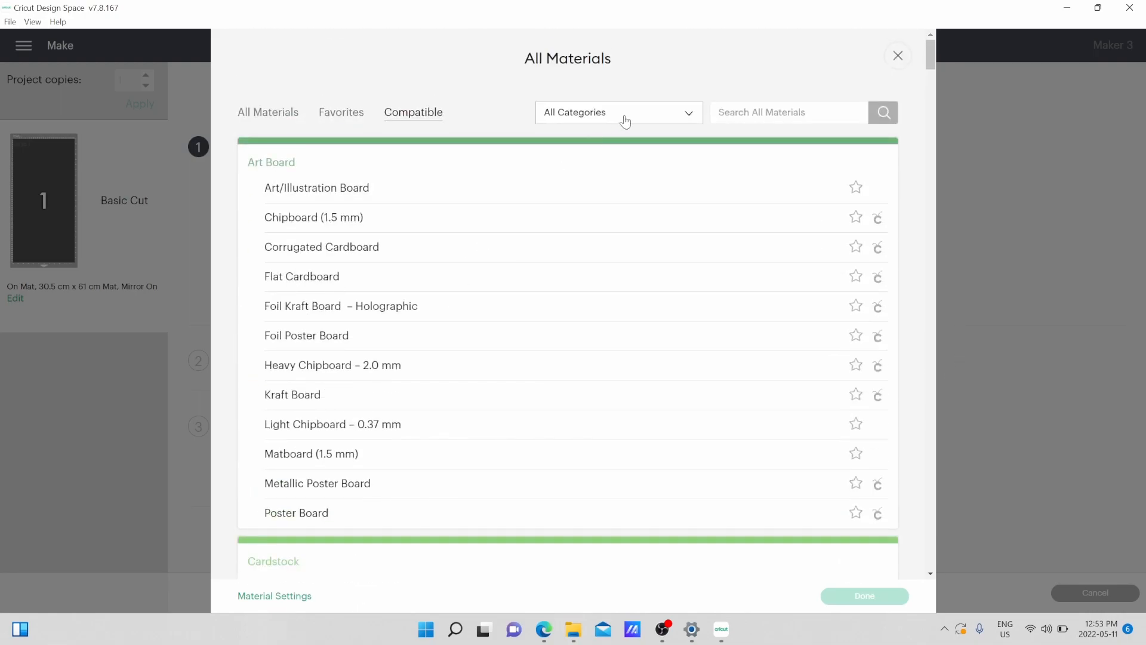
Set the base material to Everyday Iron-On from the Iron-On category.
click(625, 121)
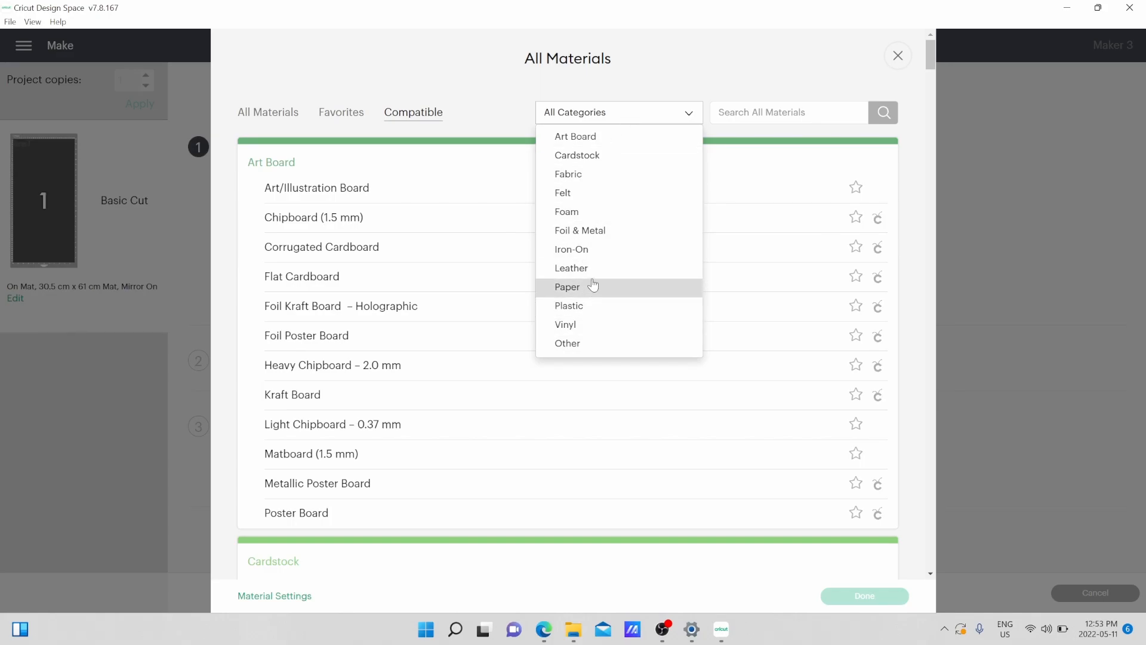
click(593, 254)
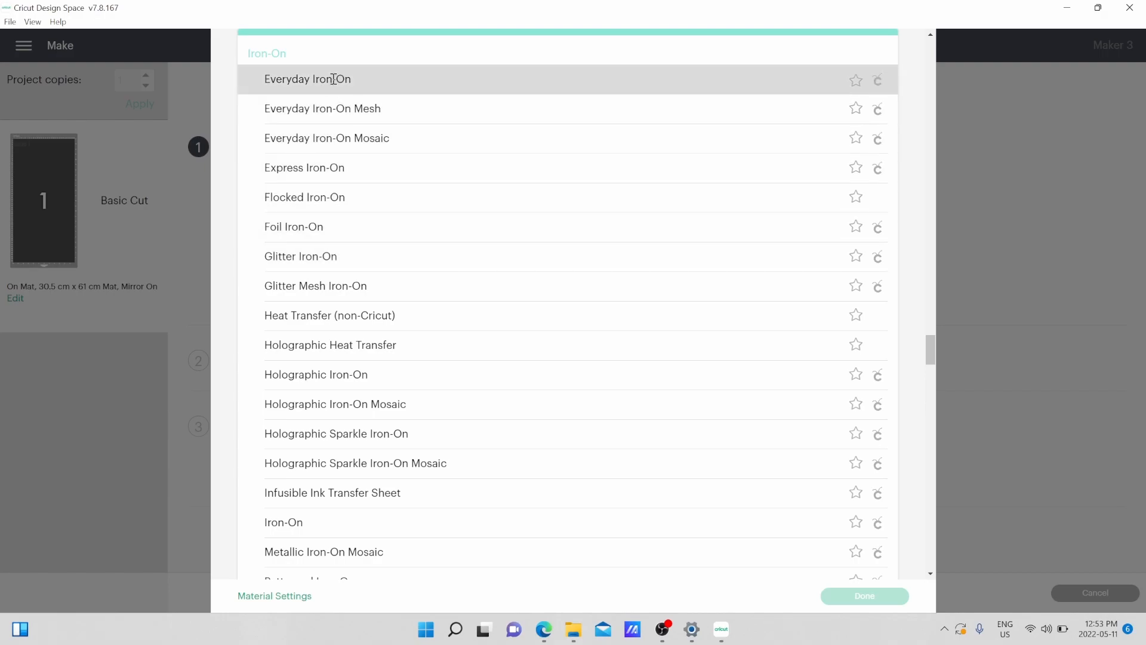
click(360, 87)
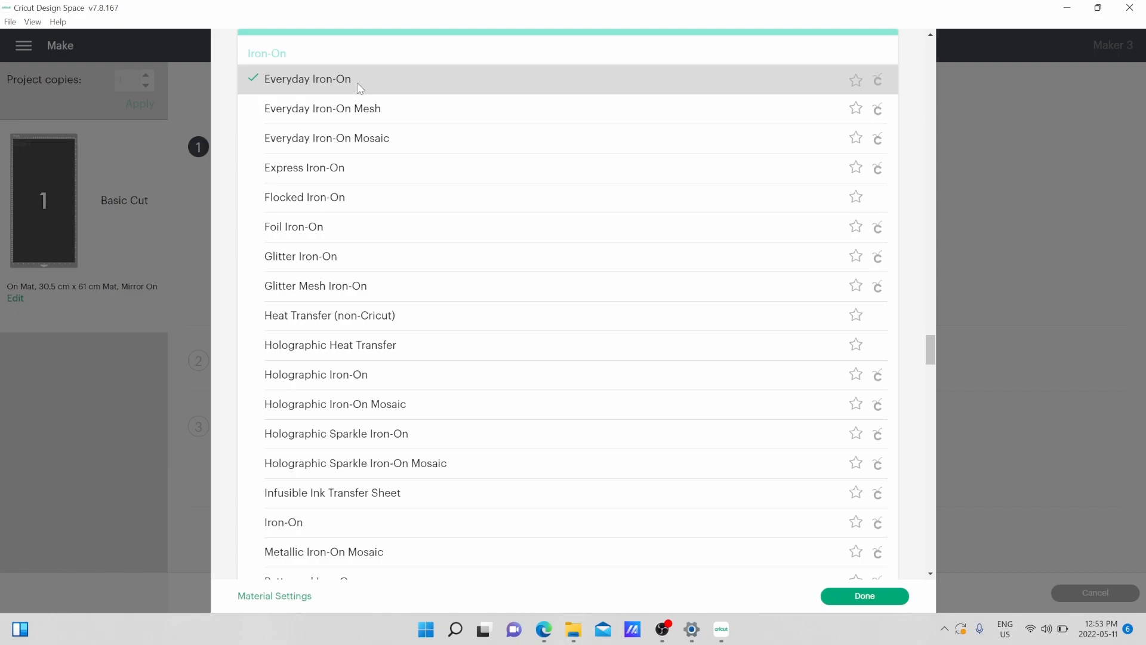
click(877, 602)
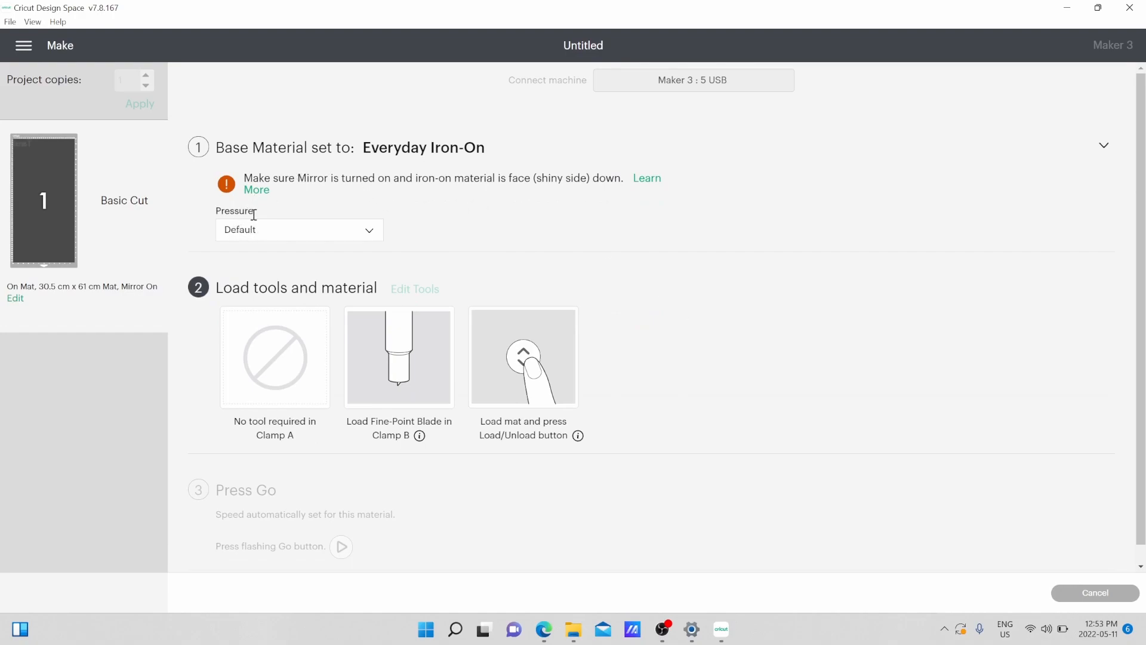
Check the pressure options, keep Default, and review the tool requirements for Clamp A and Clamp B.
click(372, 237)
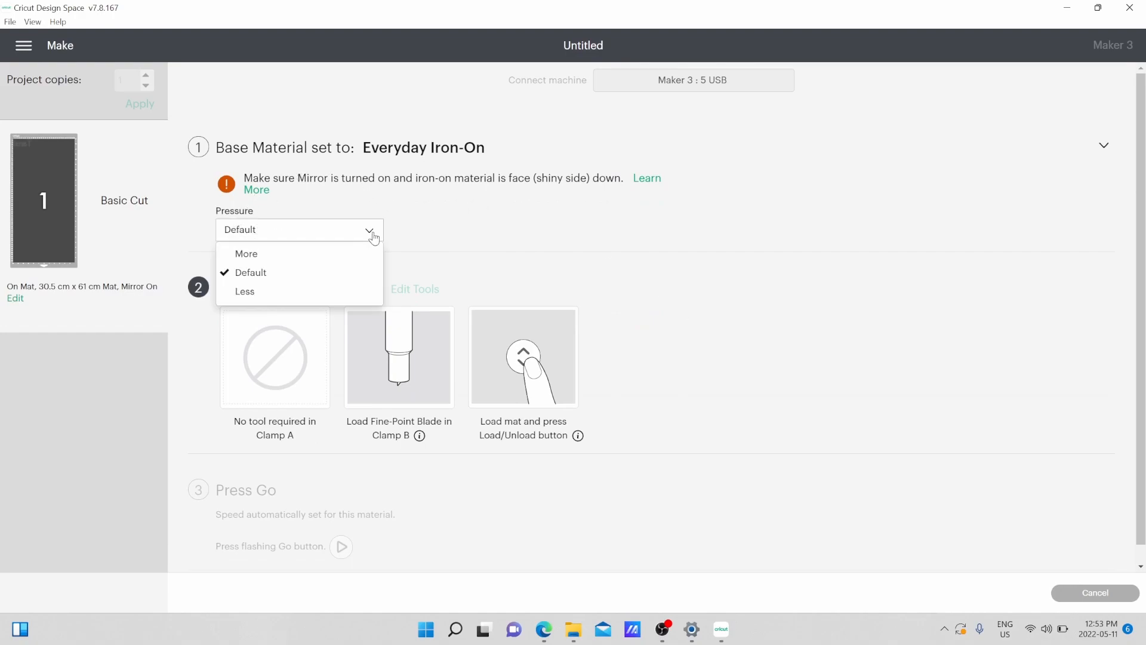
click(342, 276)
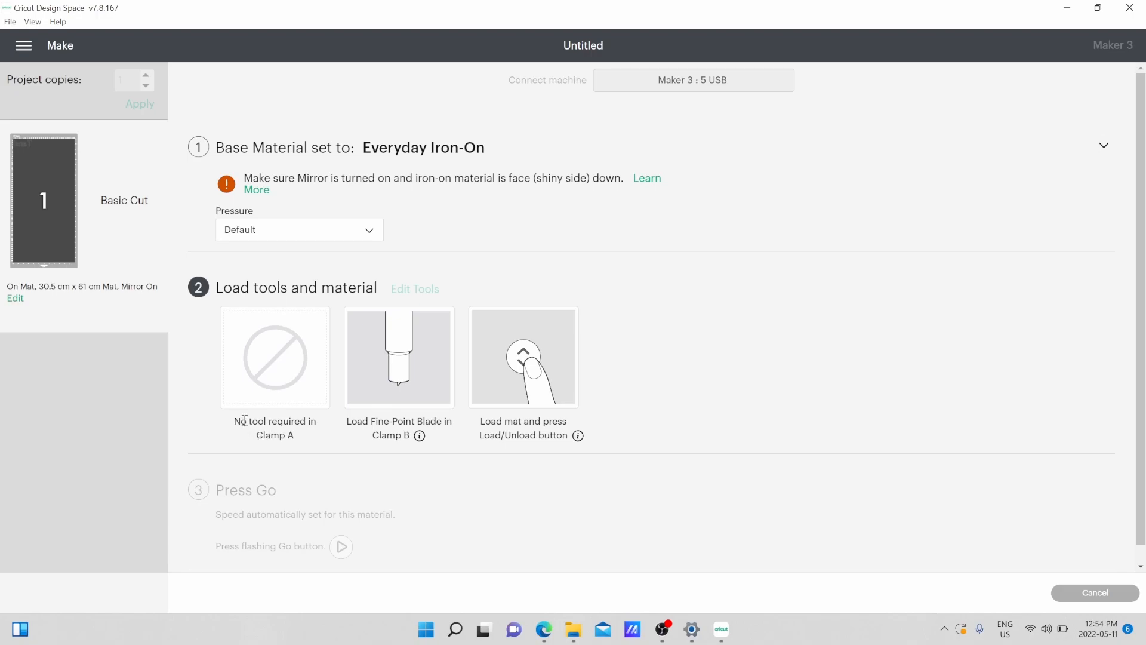
drag(237, 421, 324, 437)
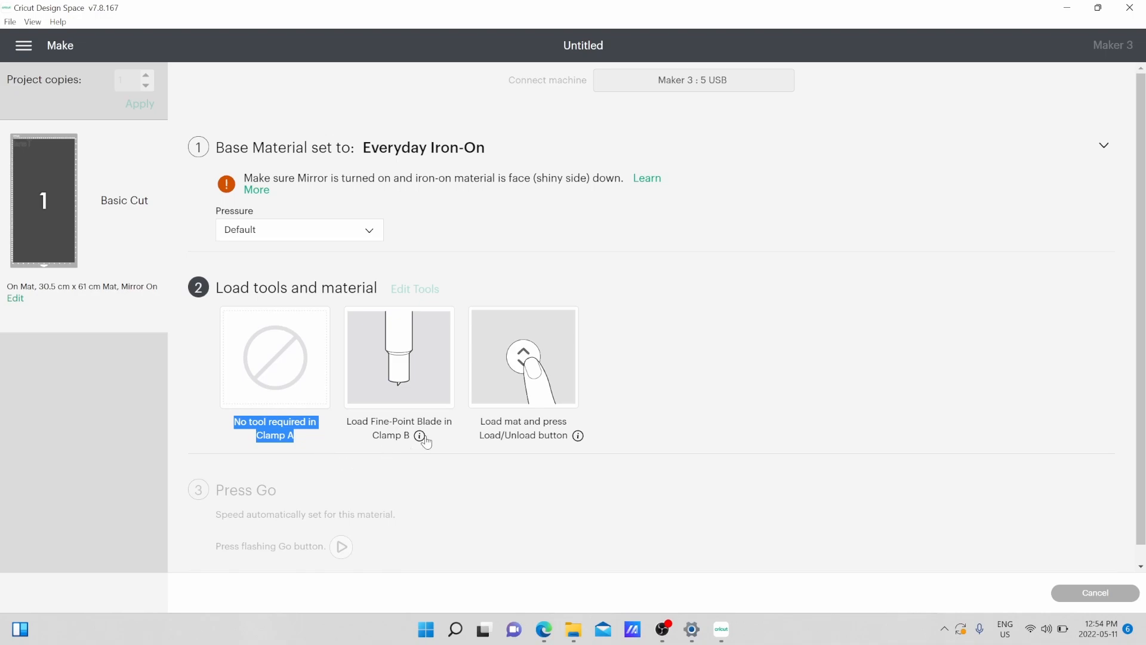
drag(359, 423, 415, 424)
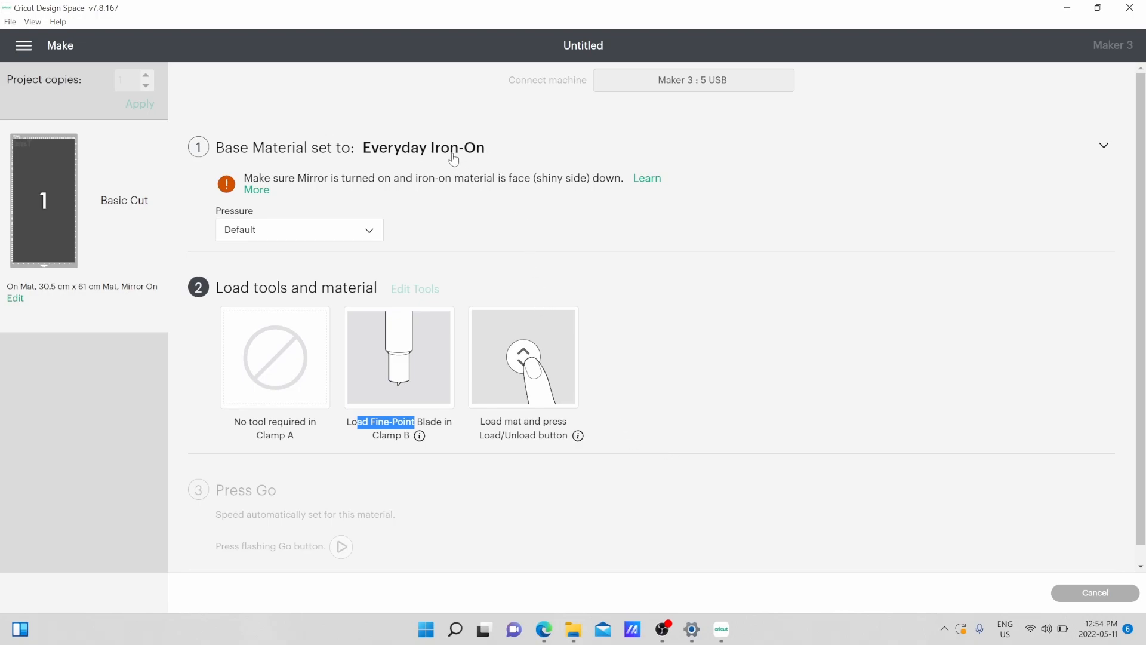
Mark Art/Illustration Board as a favorite in the full materials list, then close the list without changing the base material.
click(404, 148)
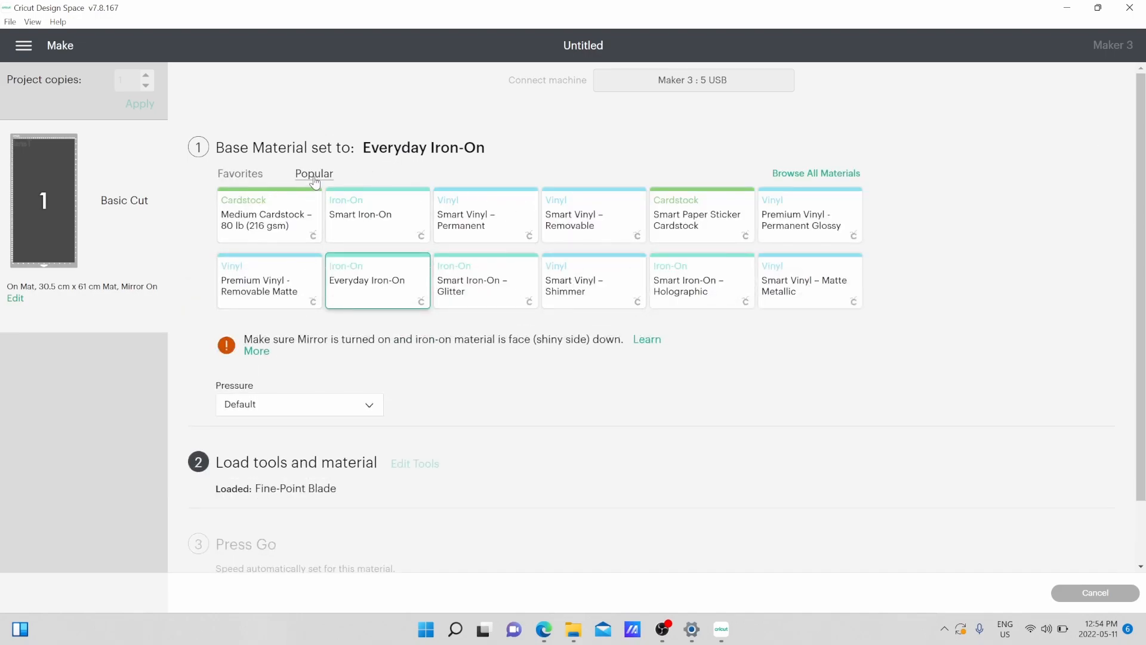
click(828, 175)
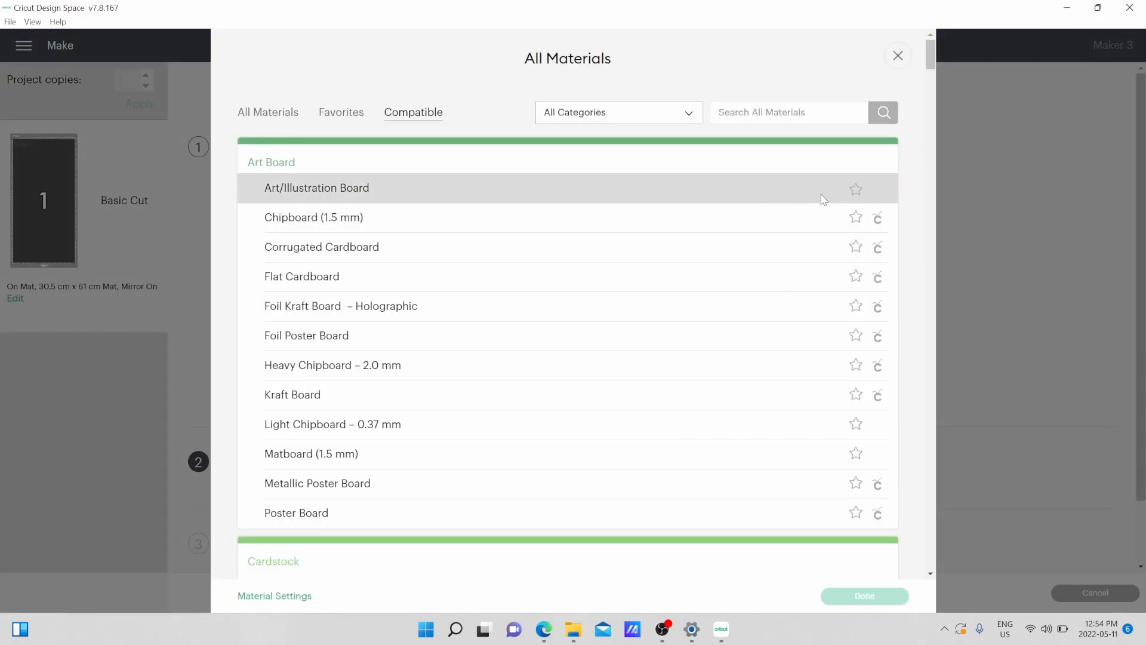
click(856, 189)
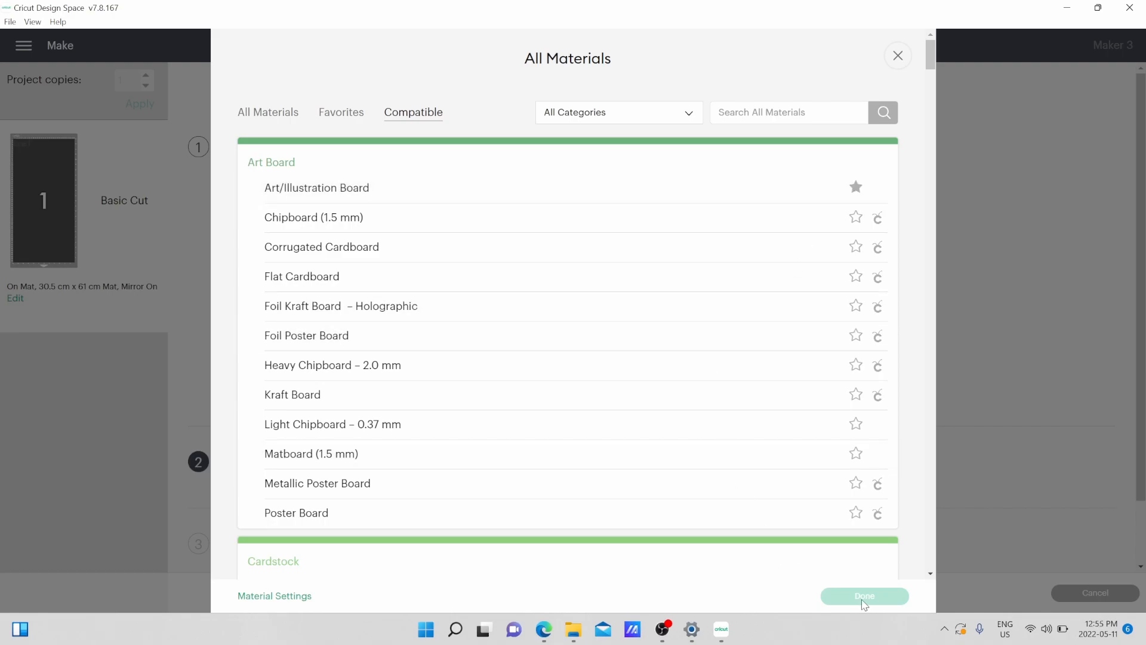
click(896, 60)
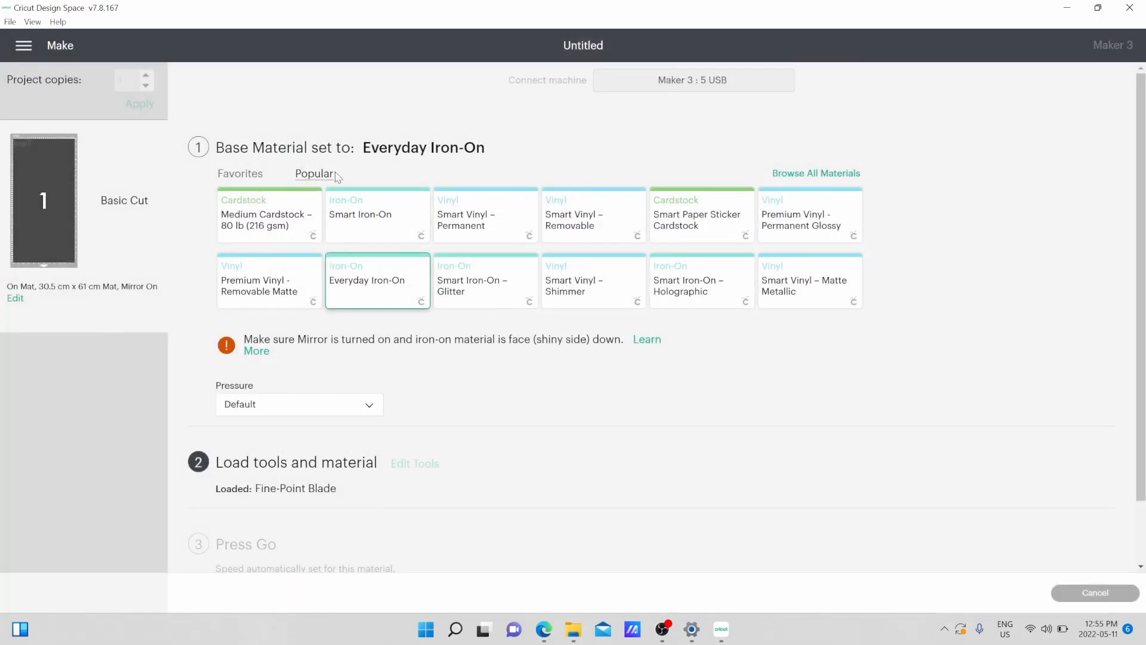
Compare the favorite and popular base materials, ending on the favorites.
click(245, 175)
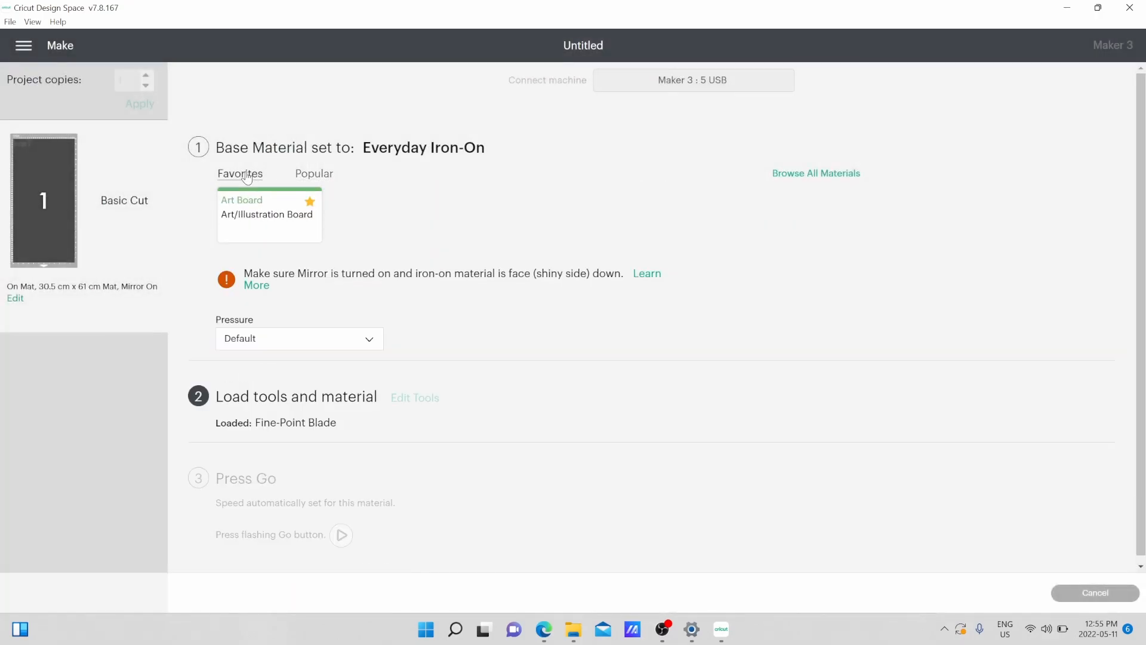
click(307, 176)
click(251, 176)
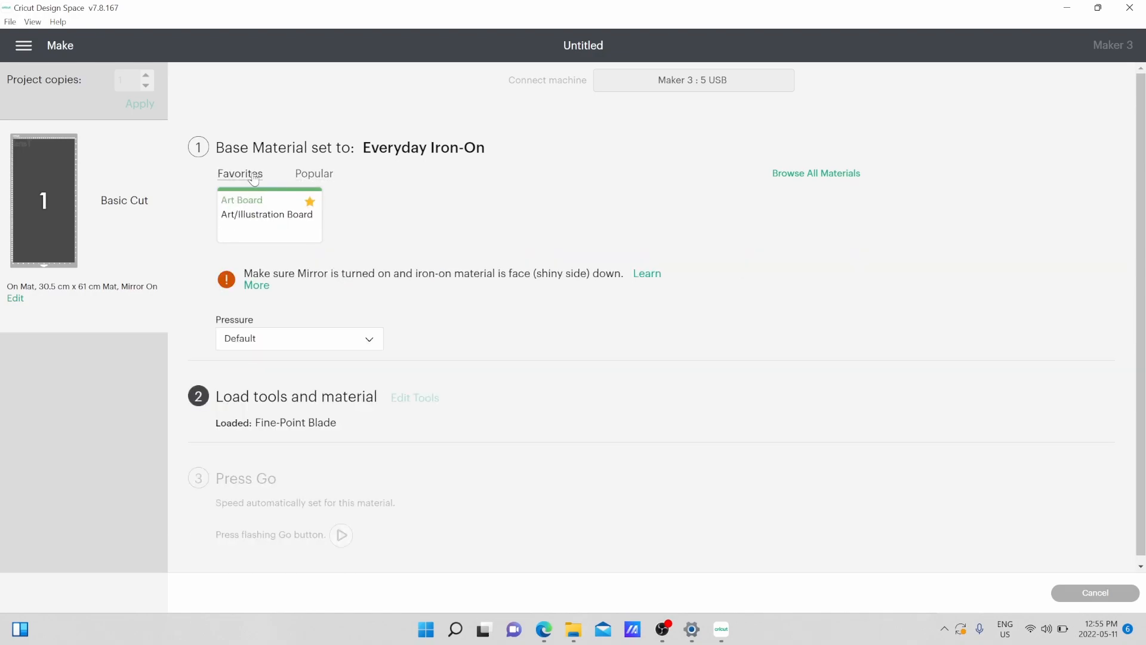